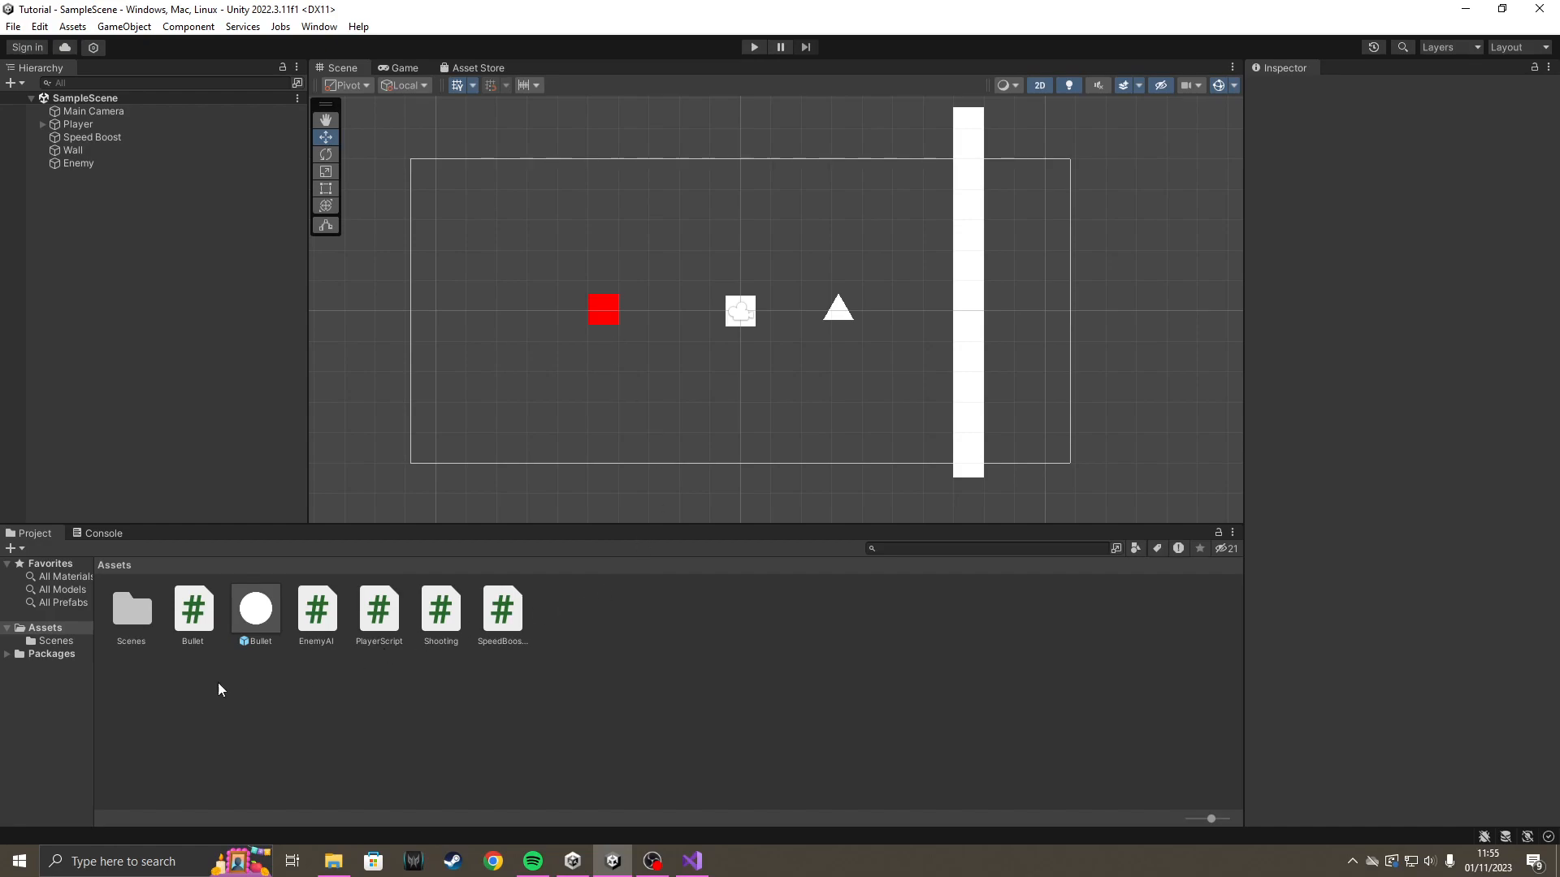
# Create a new scene named Main Menu in the Scenes folder and open it.
pyautogui.doubleClick(134, 619)
pyautogui.rightClick(276, 620)
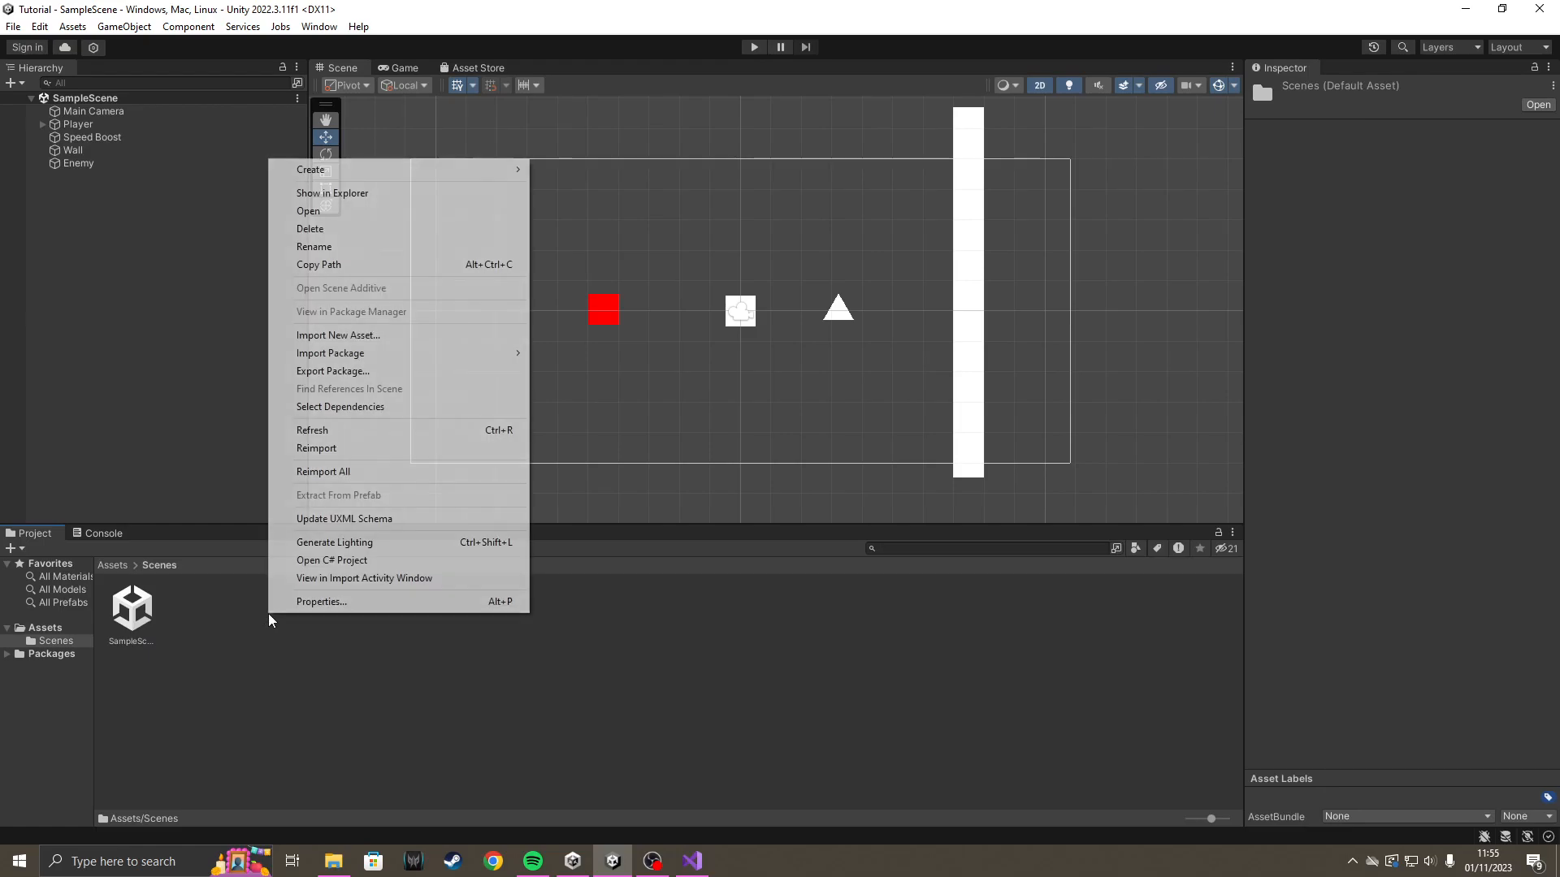
pyautogui.moveTo(424, 171)
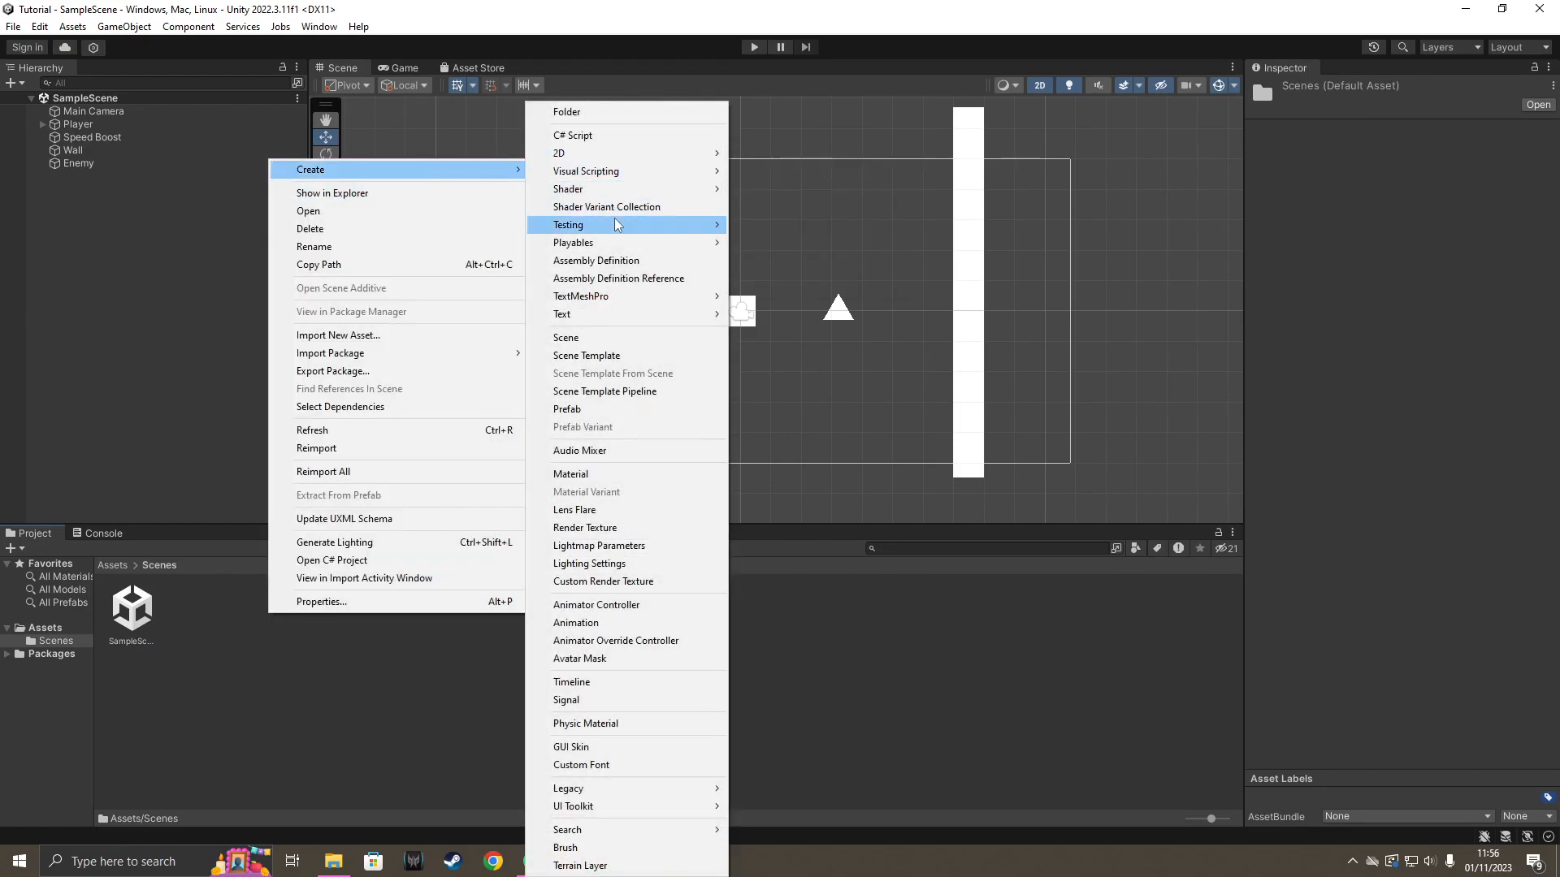
pyautogui.click(639, 340)
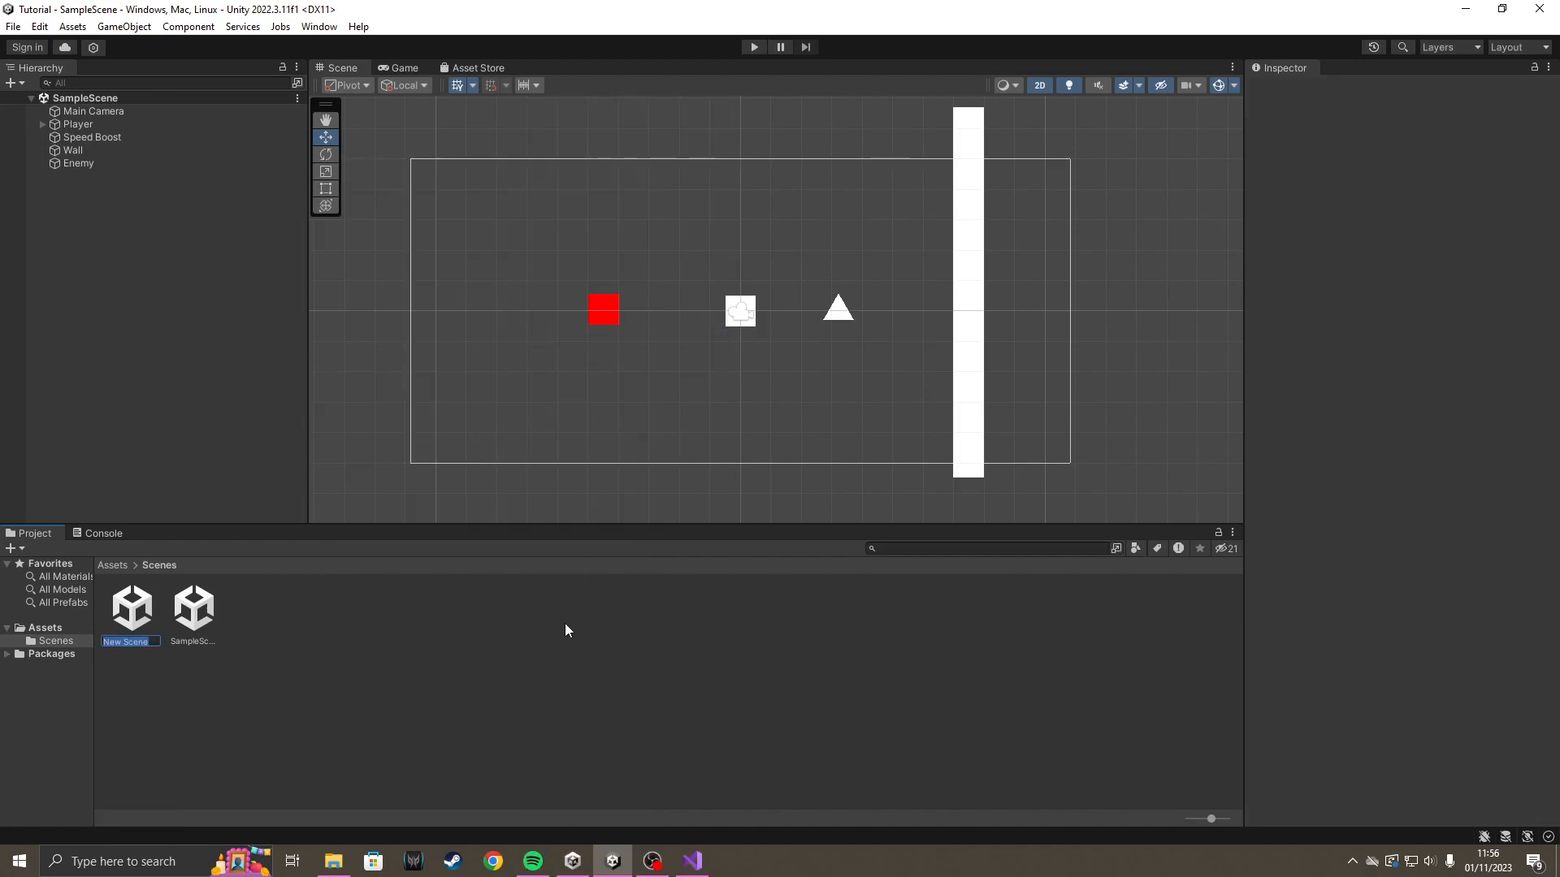
pyautogui.press('BackSpace')
pyautogui.press('capslock')
pyautogui.write('Main')
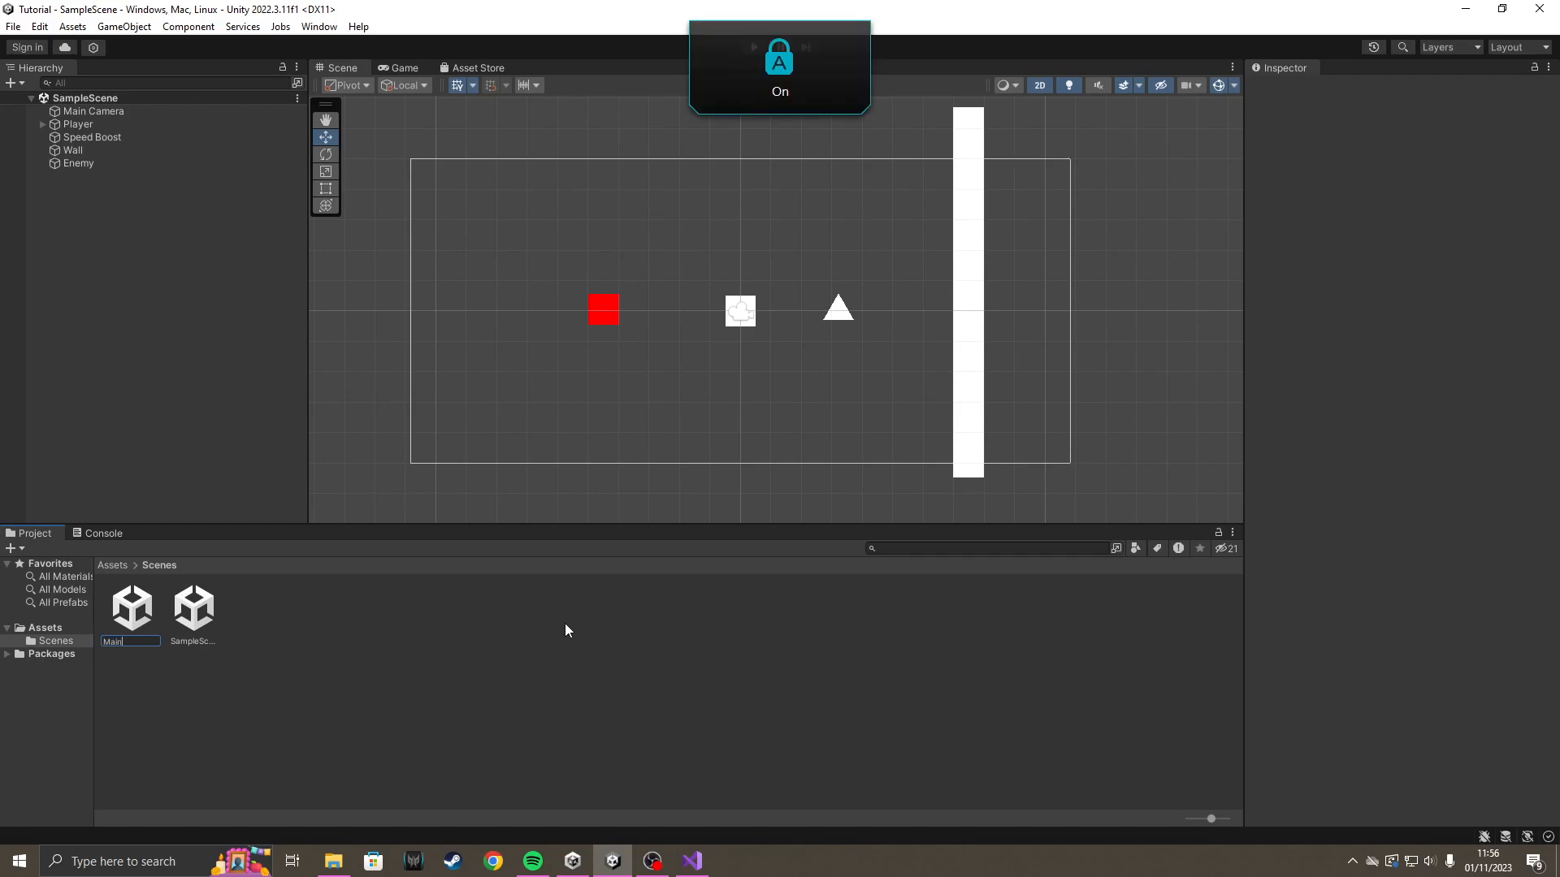
pyautogui.write(' M')
pyautogui.press('capslock')
pyautogui.write('enu')
pyautogui.press('Return')
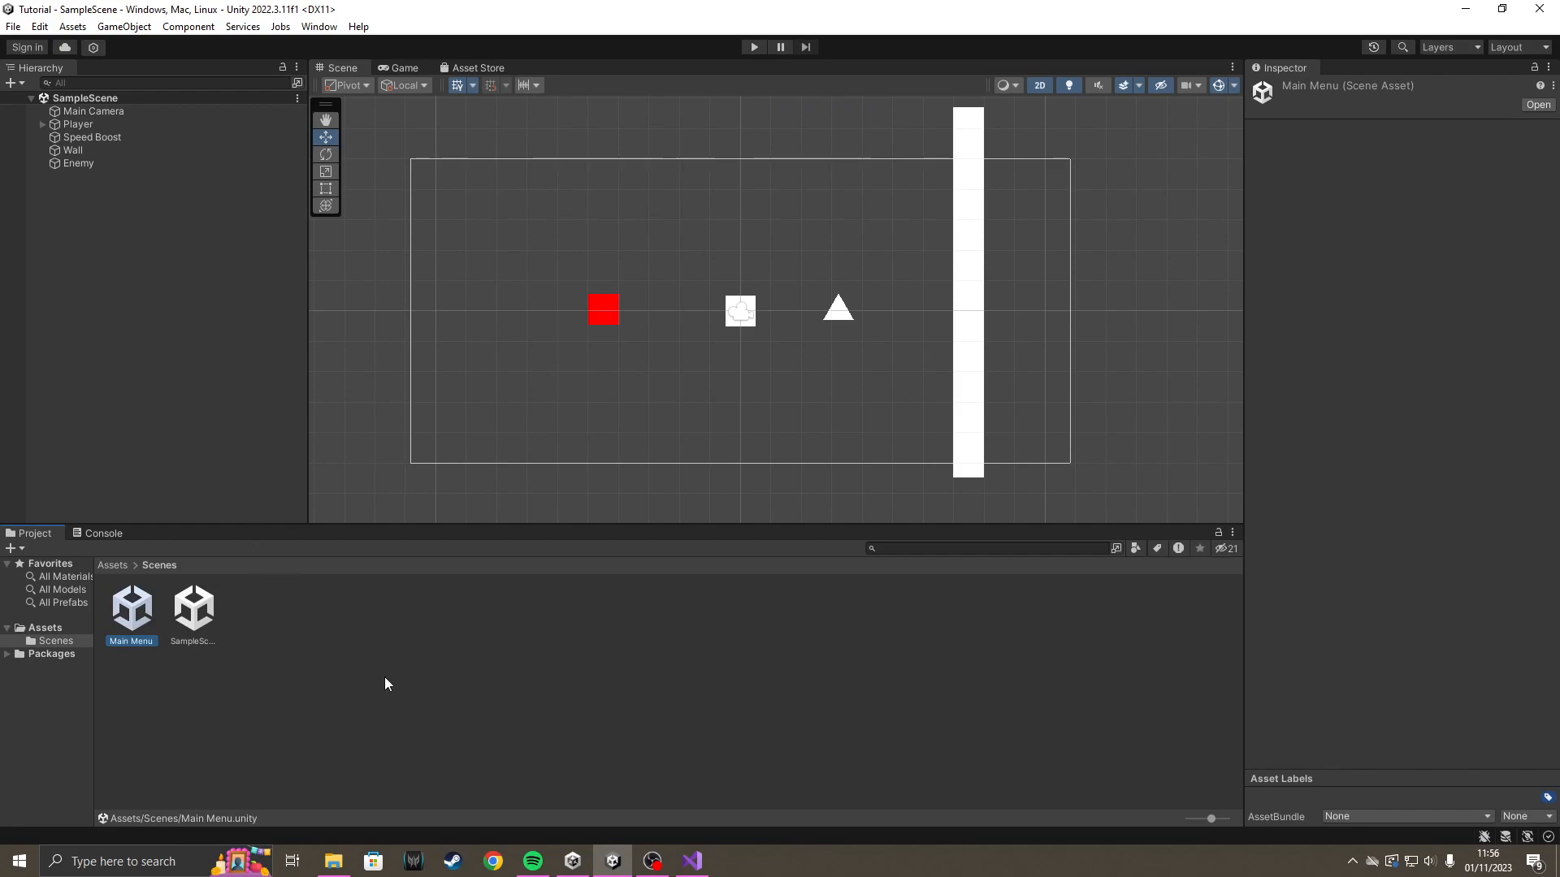
pyautogui.doubleClick(131, 609)
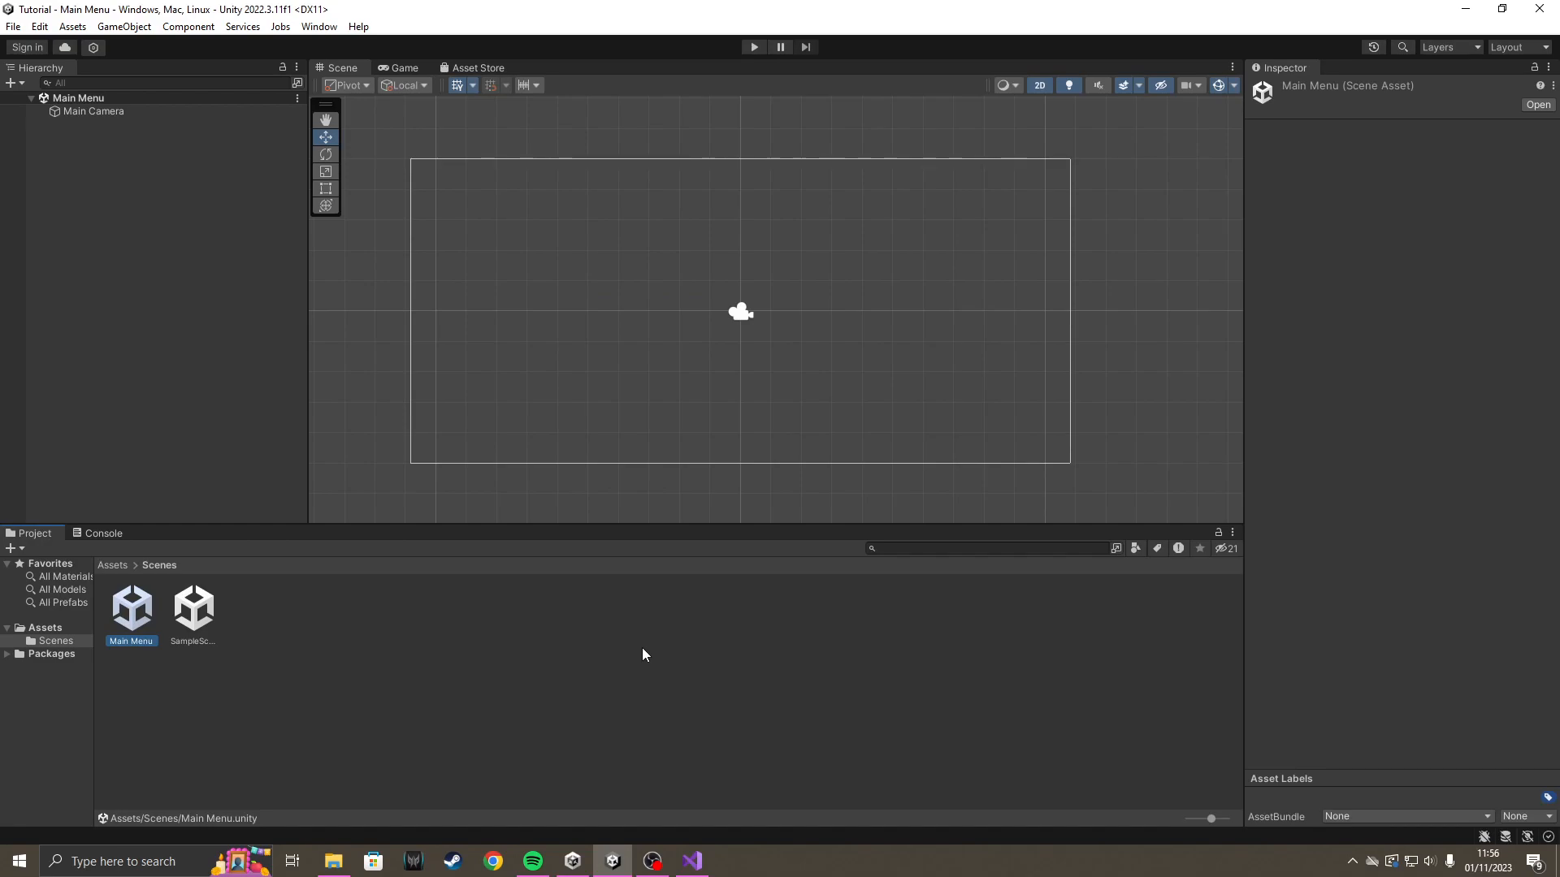
# Add a TextMeshPro UI button to the Main Menu scene and import the TMP Essentials.
pyautogui.click(226, 395)
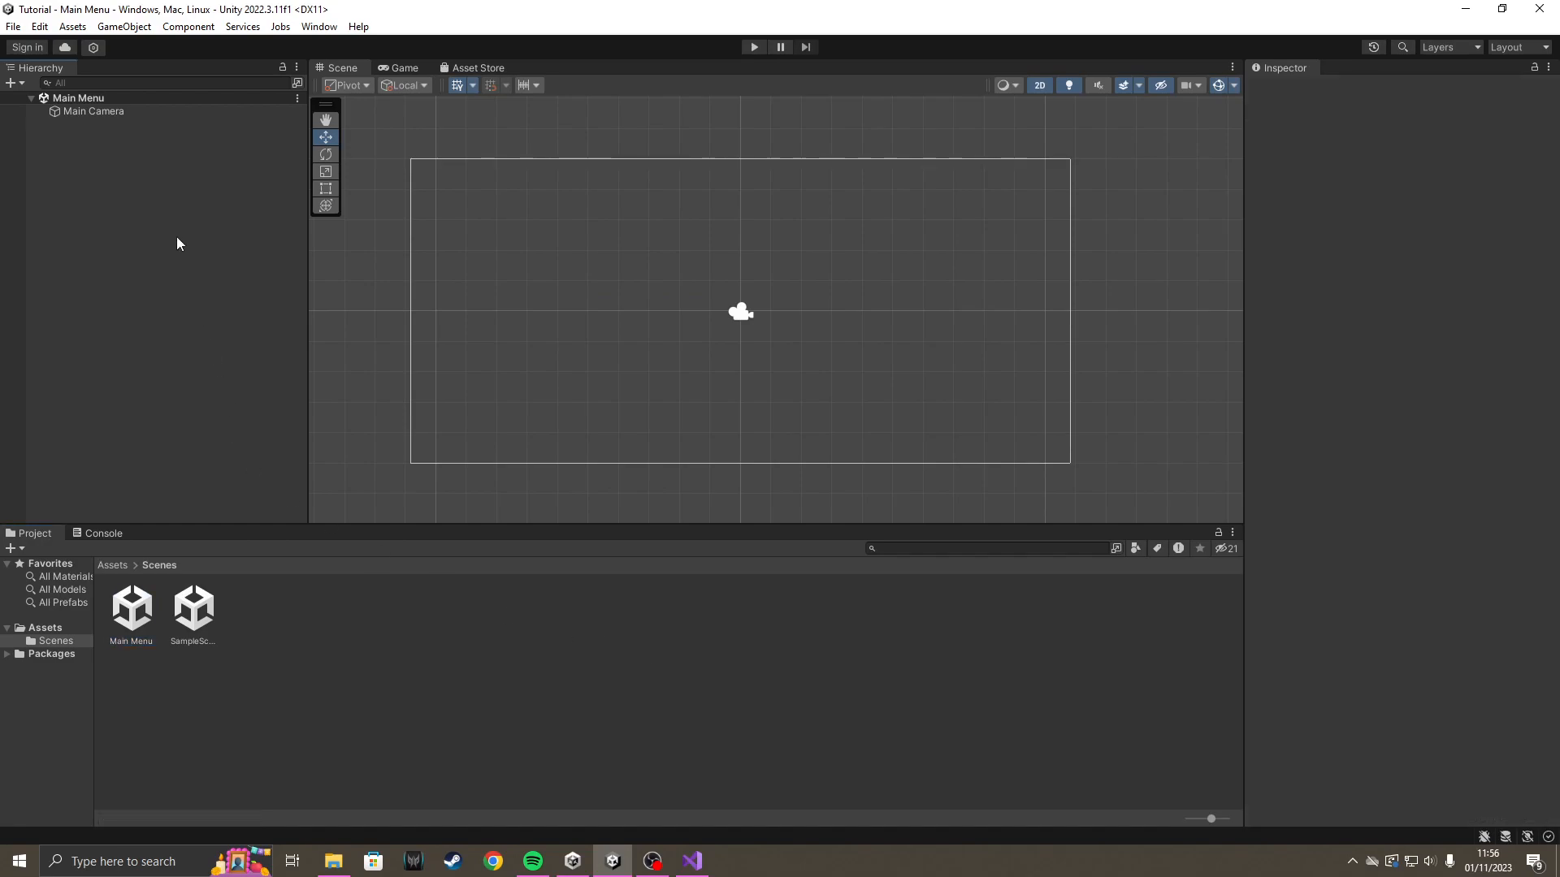
pyautogui.rightClick(135, 182)
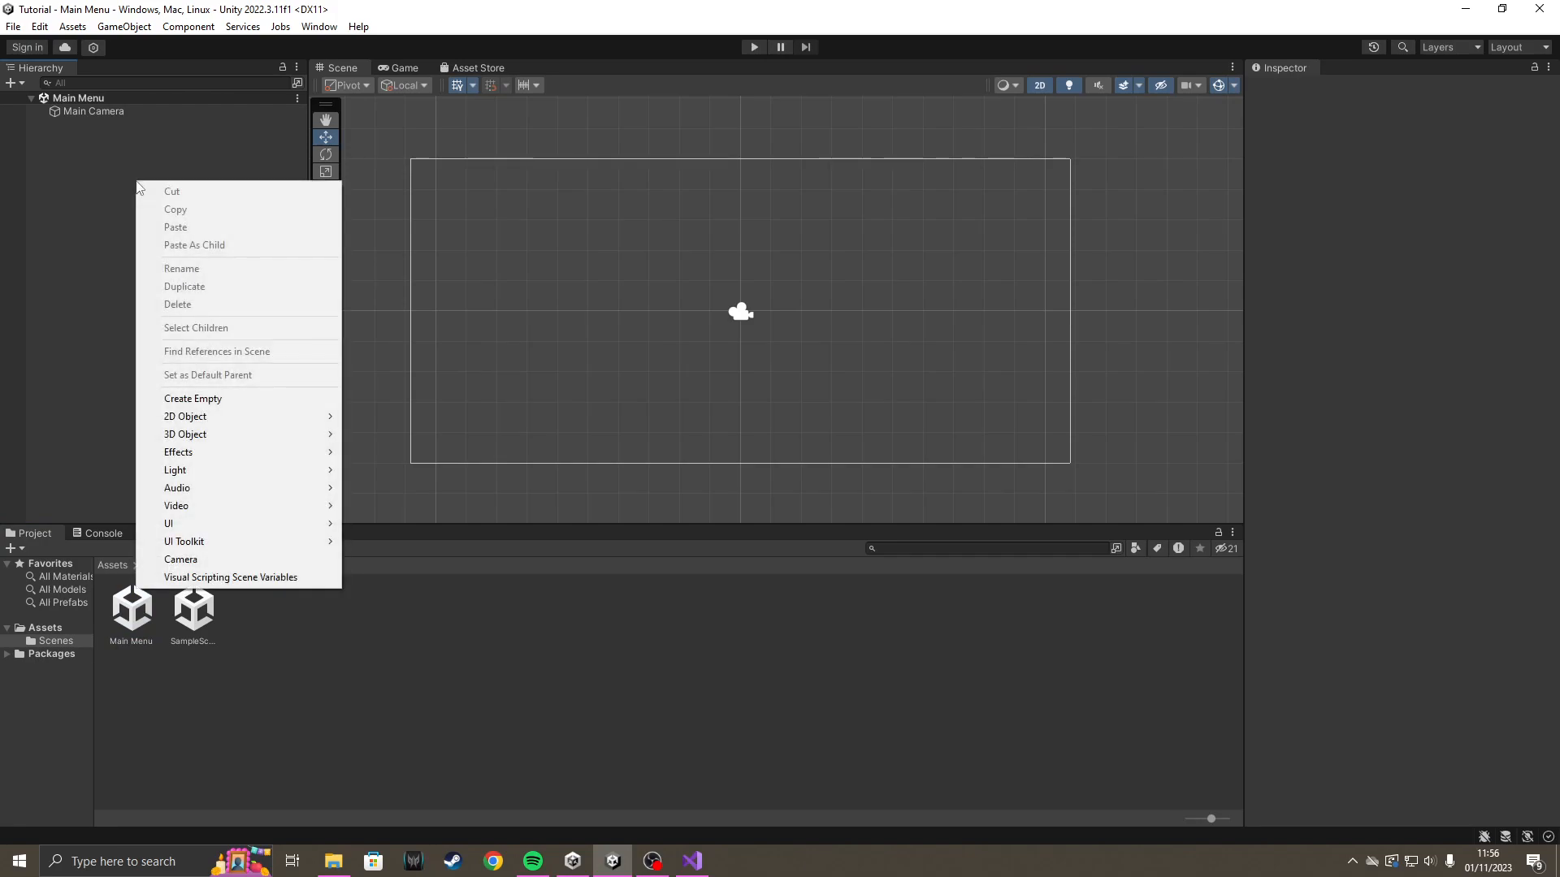
pyautogui.moveTo(265, 524)
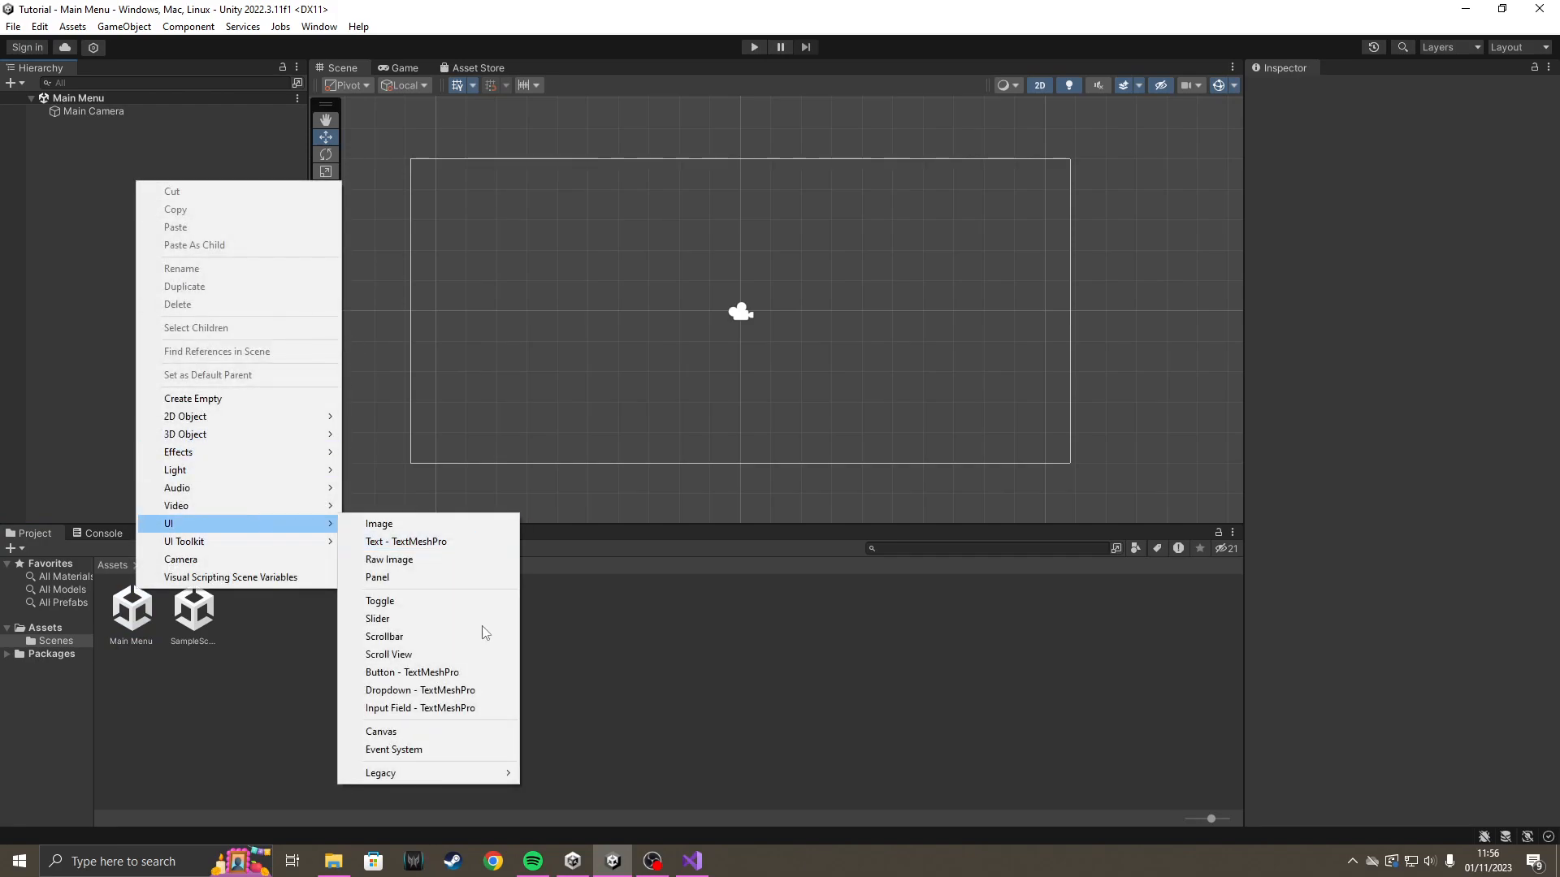
pyautogui.click(457, 673)
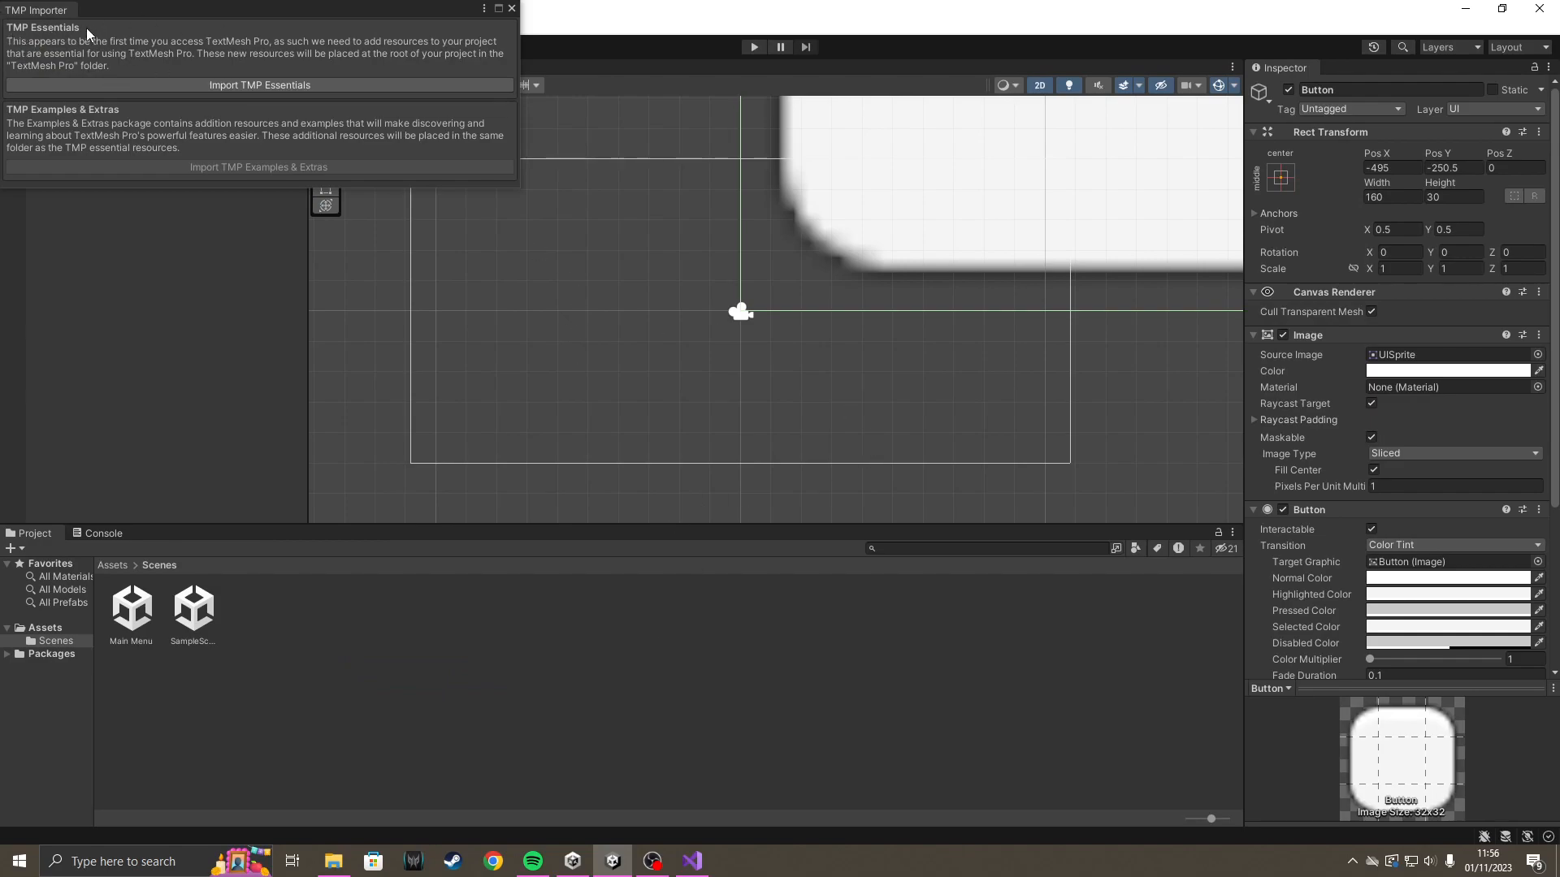
pyautogui.click(242, 86)
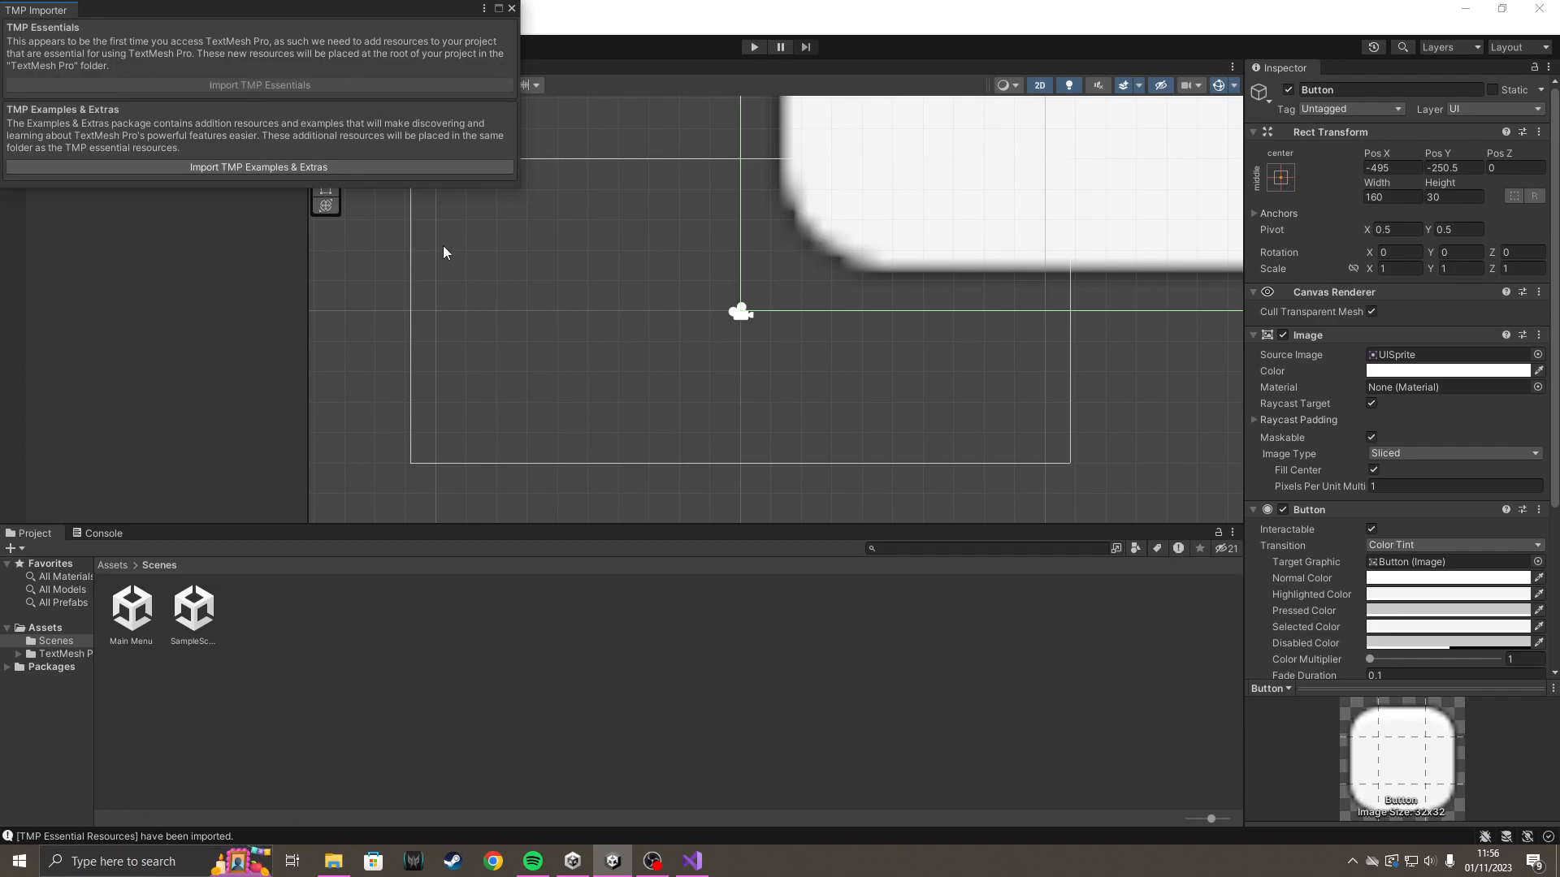
pyautogui.click(512, 9)
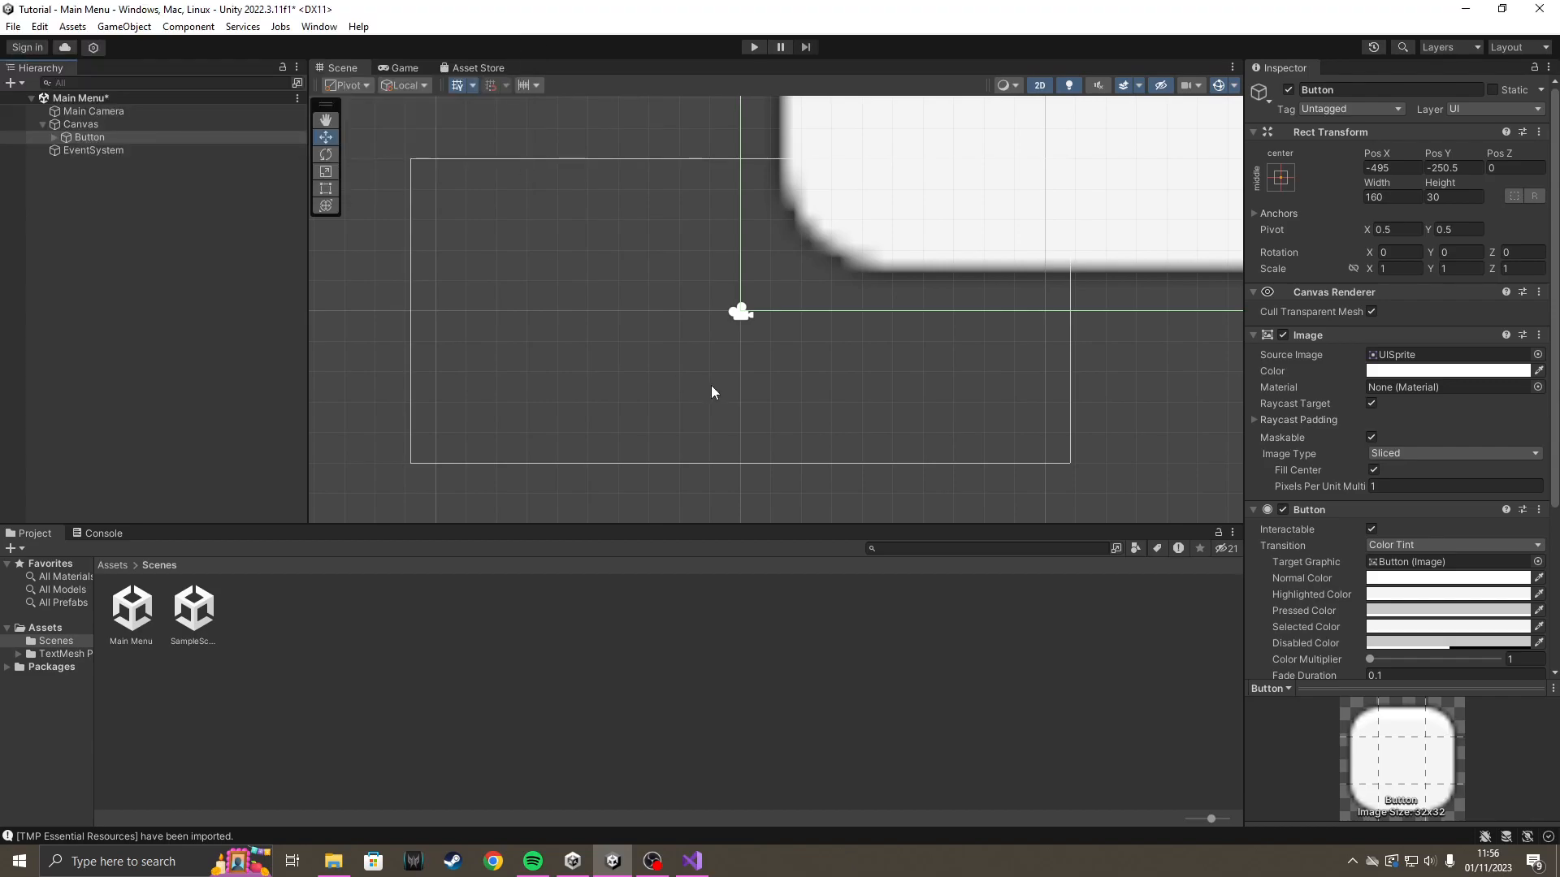
# Inspect the new button's placement on the canvas in the Scene and Game views.
pyautogui.click(130, 138)
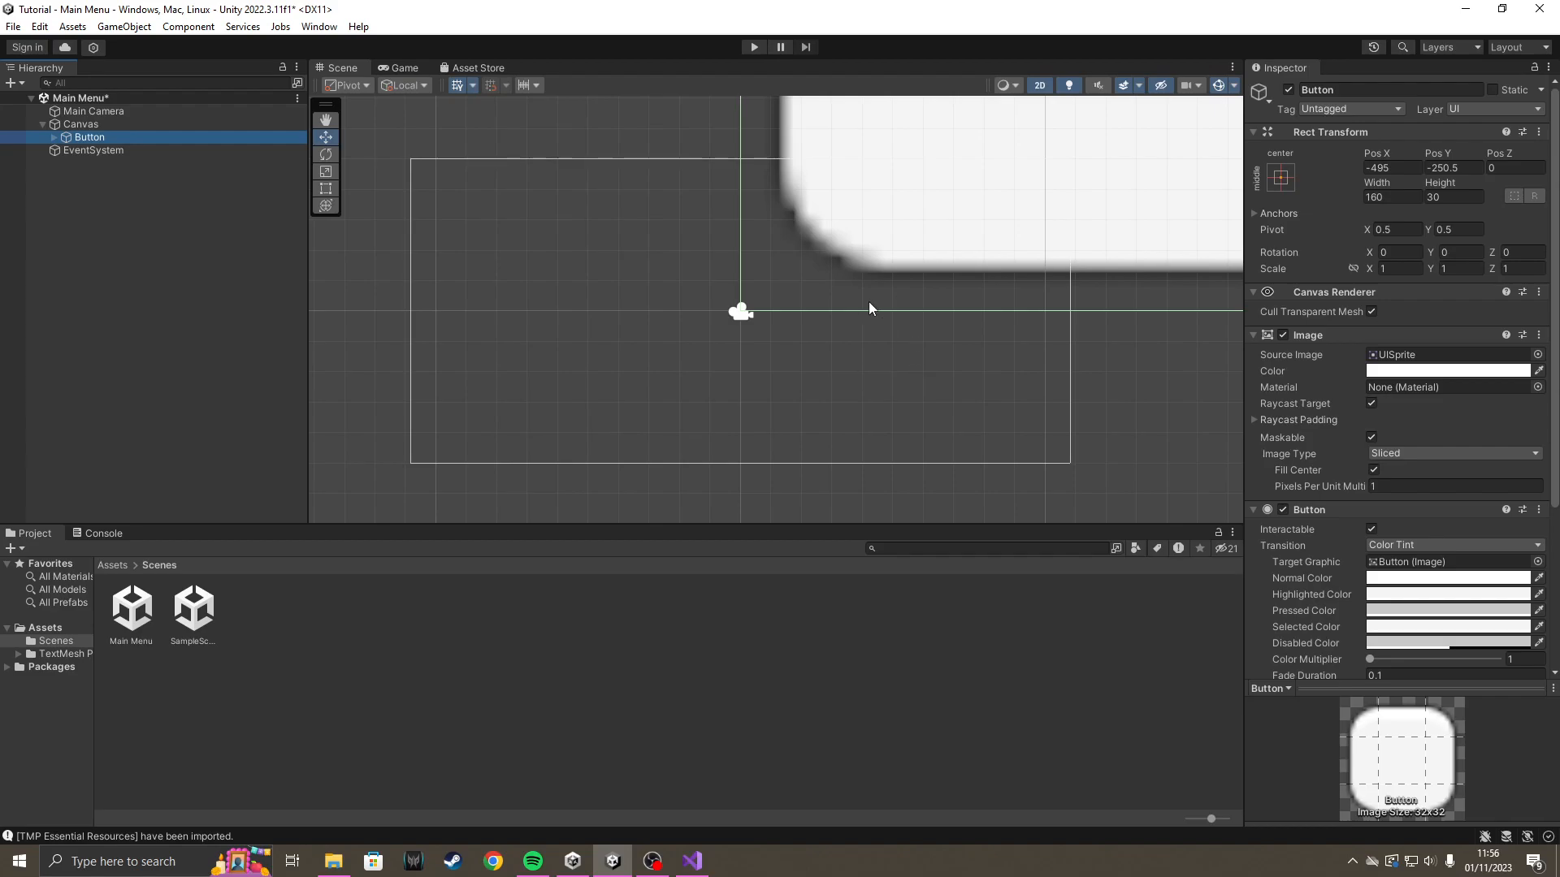
pyautogui.press('f')
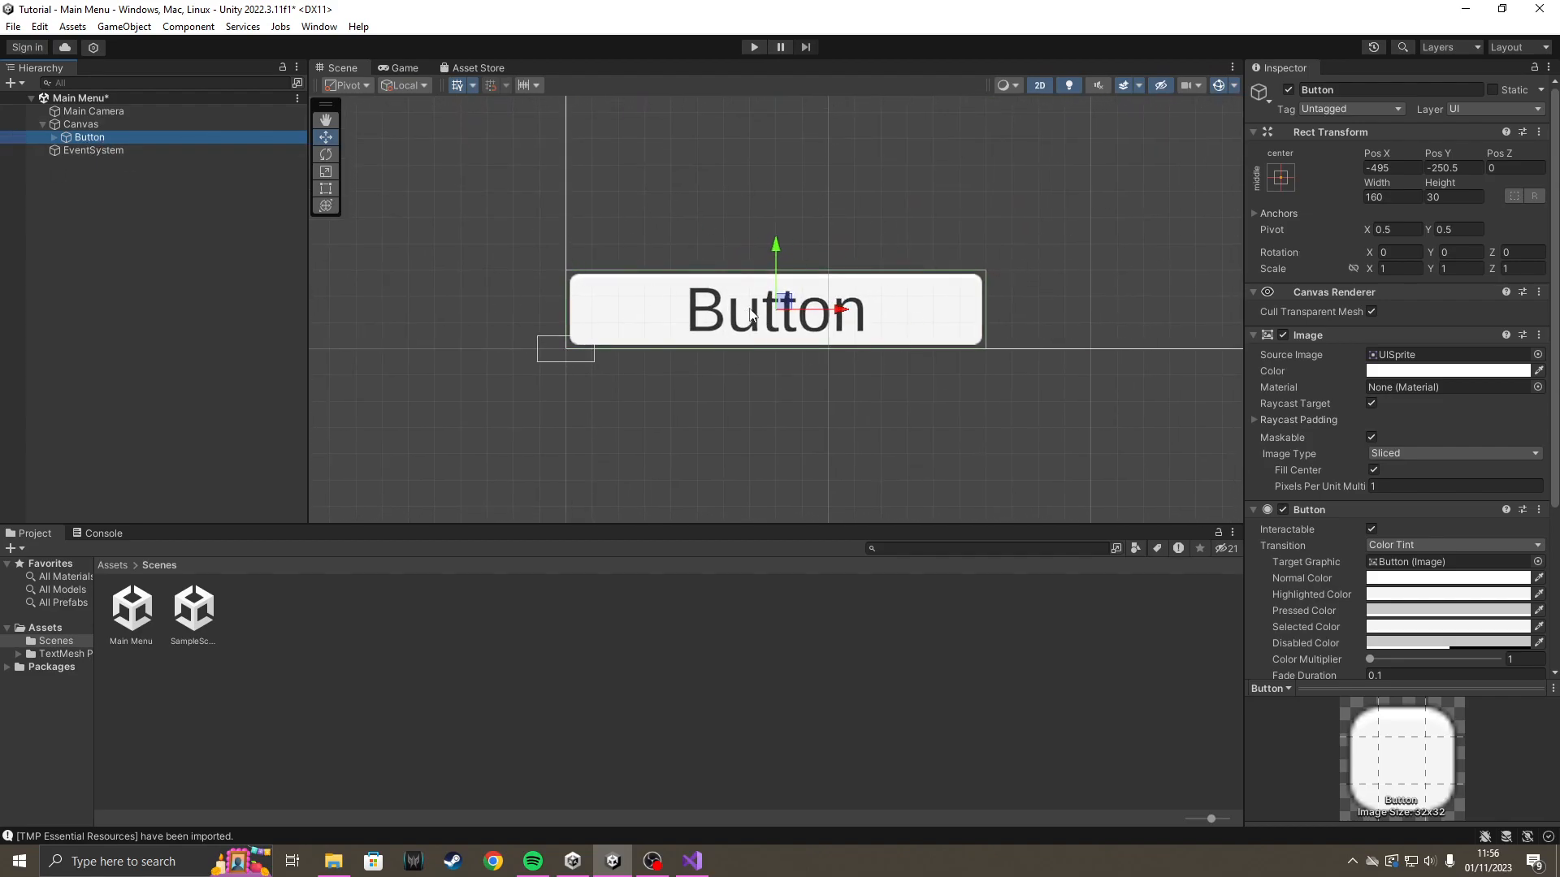
pyautogui.moveTo(975, 282); pyautogui.dragTo(790, 233, button='middle')
pyautogui.scroll(-10, 836, 303)
pyautogui.moveTo(742, 327); pyautogui.dragTo(727, 321, button='middle')
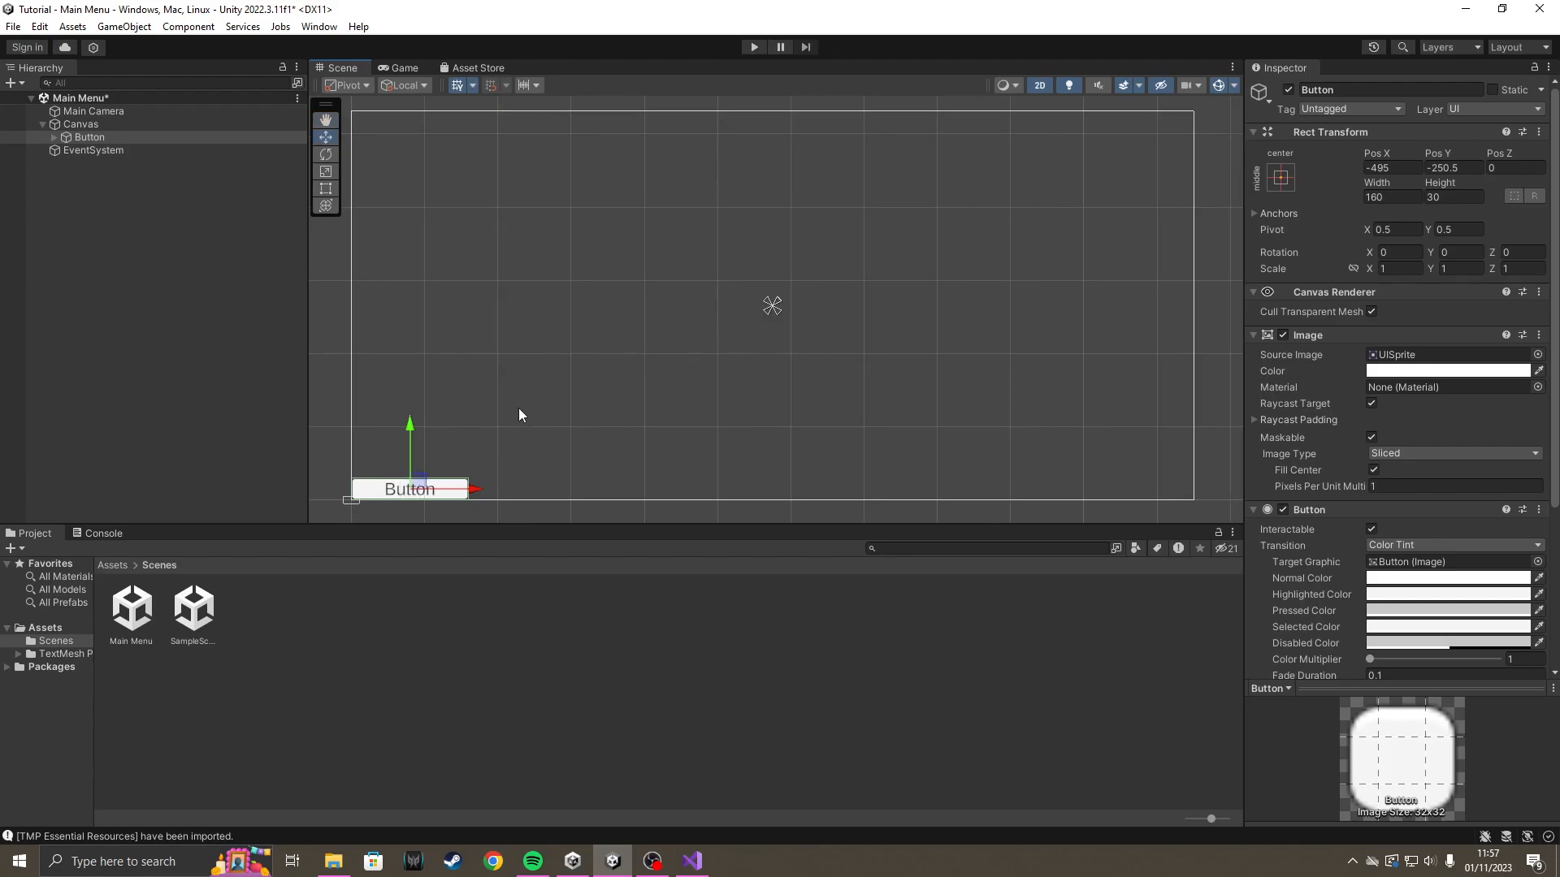
pyautogui.click(391, 68)
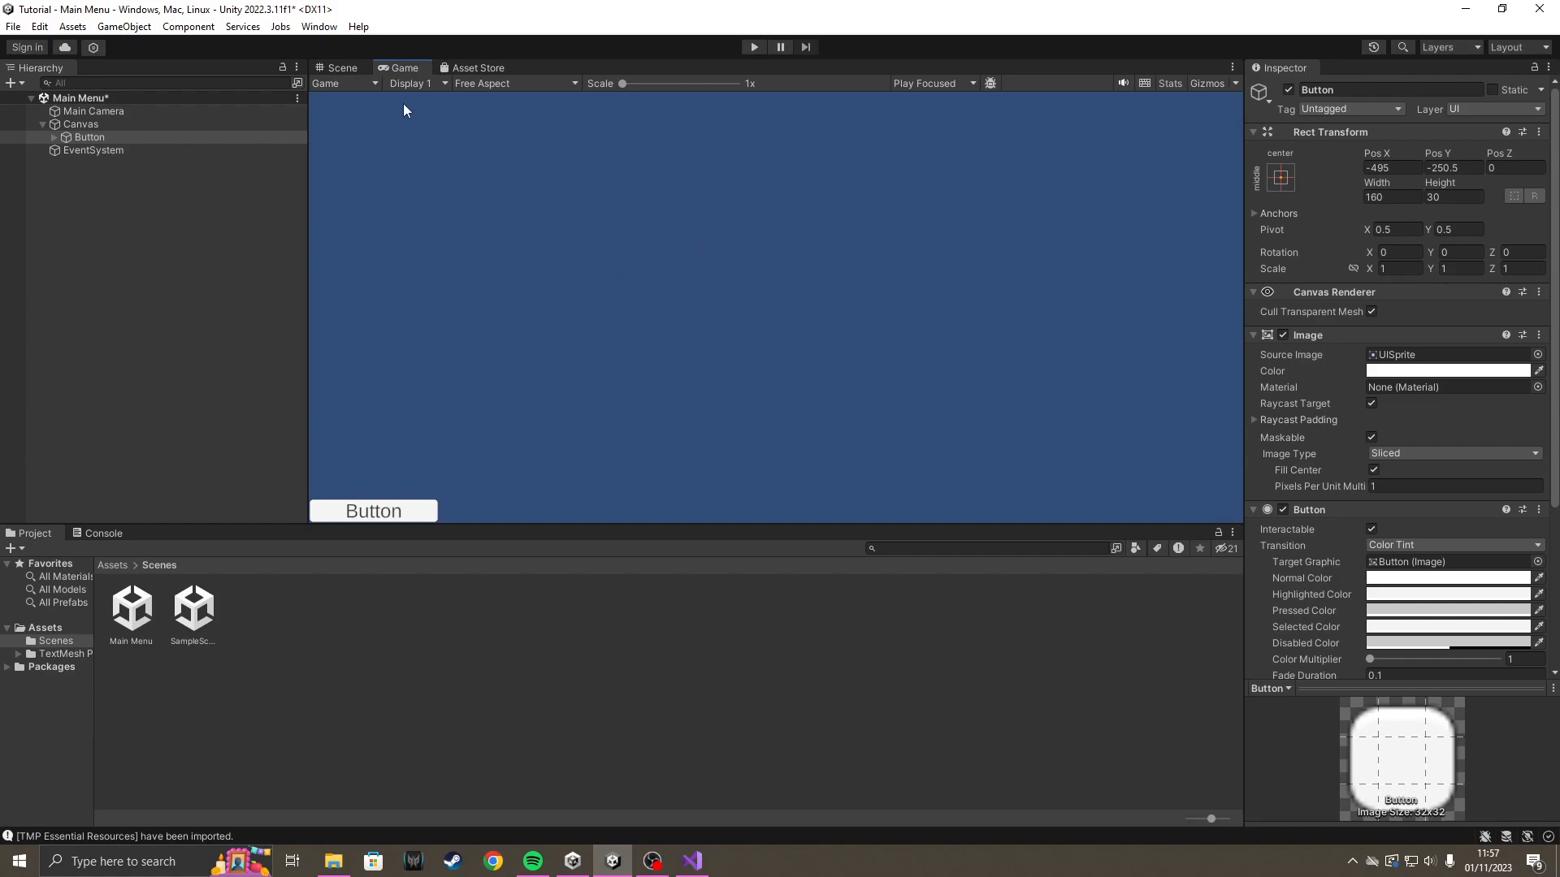
pyautogui.click(341, 68)
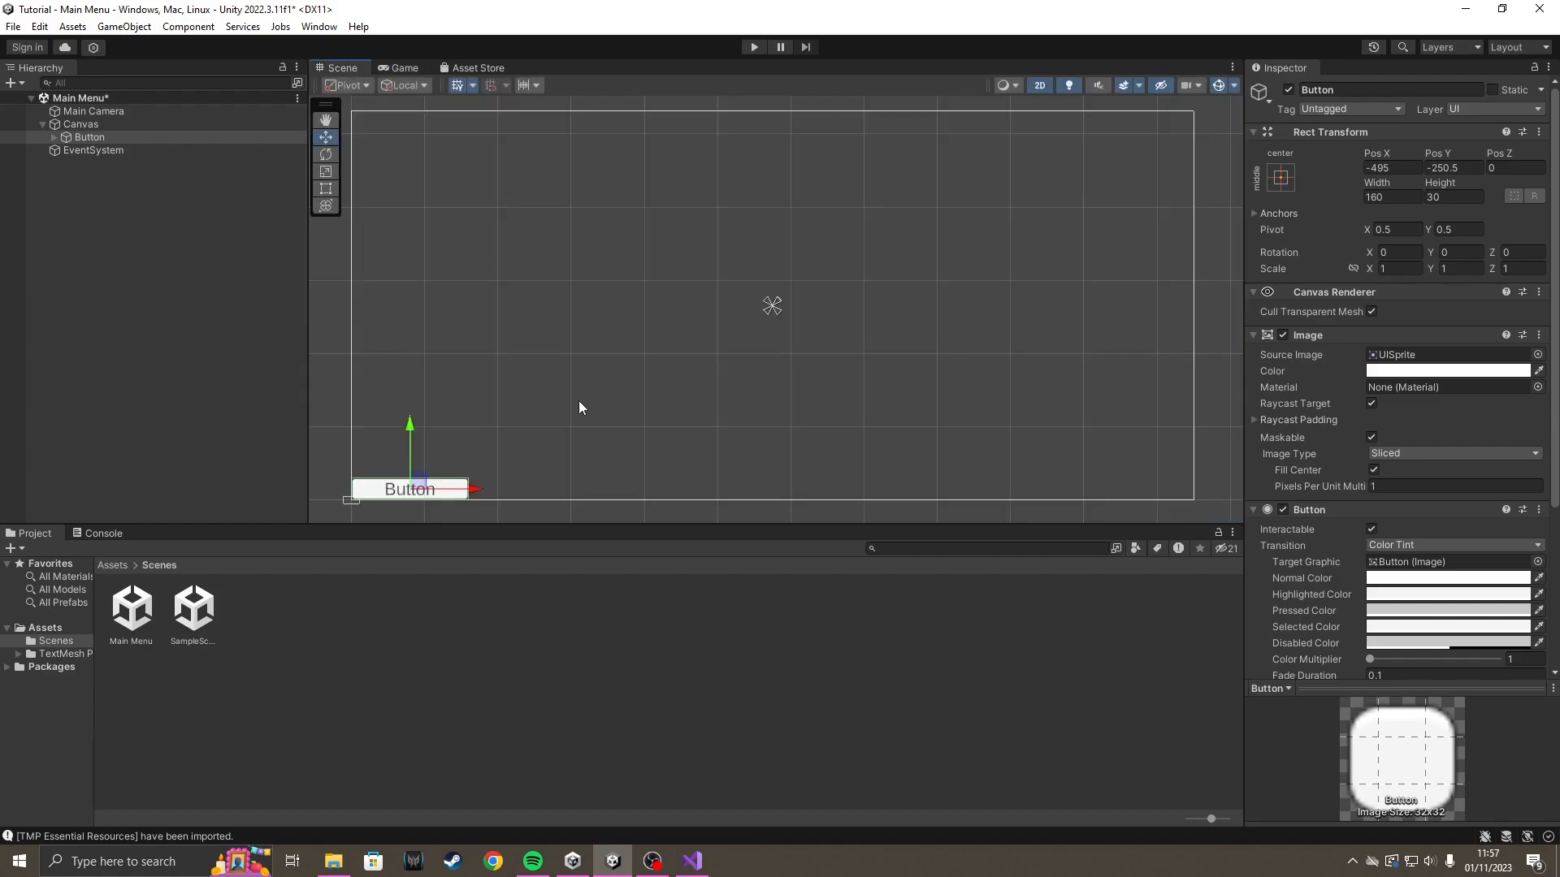
# Anchor and position the button at the middle center of the canvas, and check it in the Game view.
pyautogui.click(1281, 179)
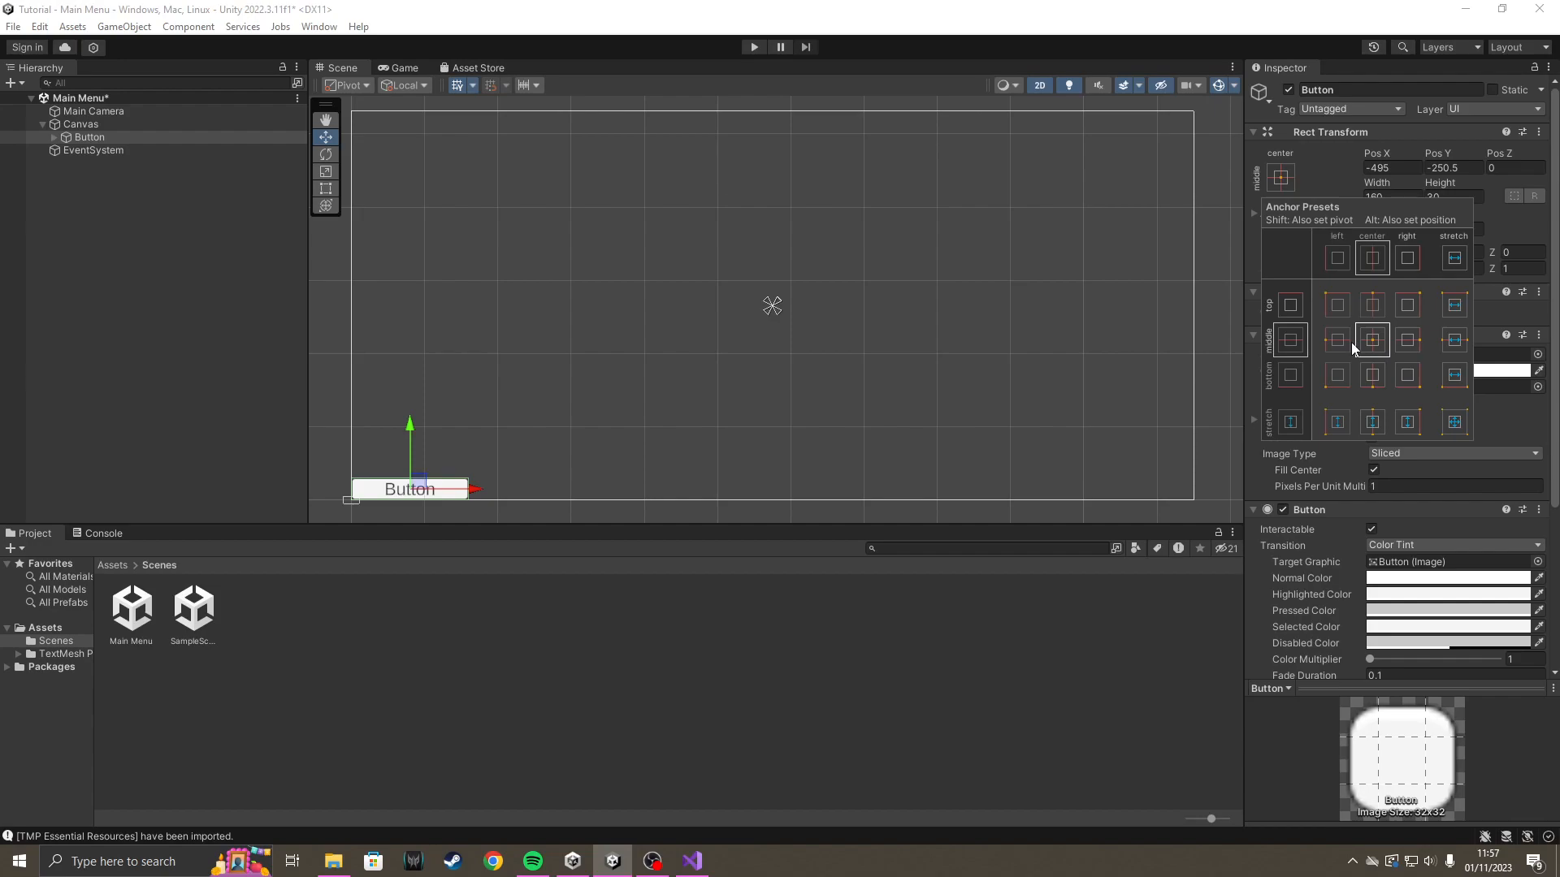
pyautogui.press('alt')
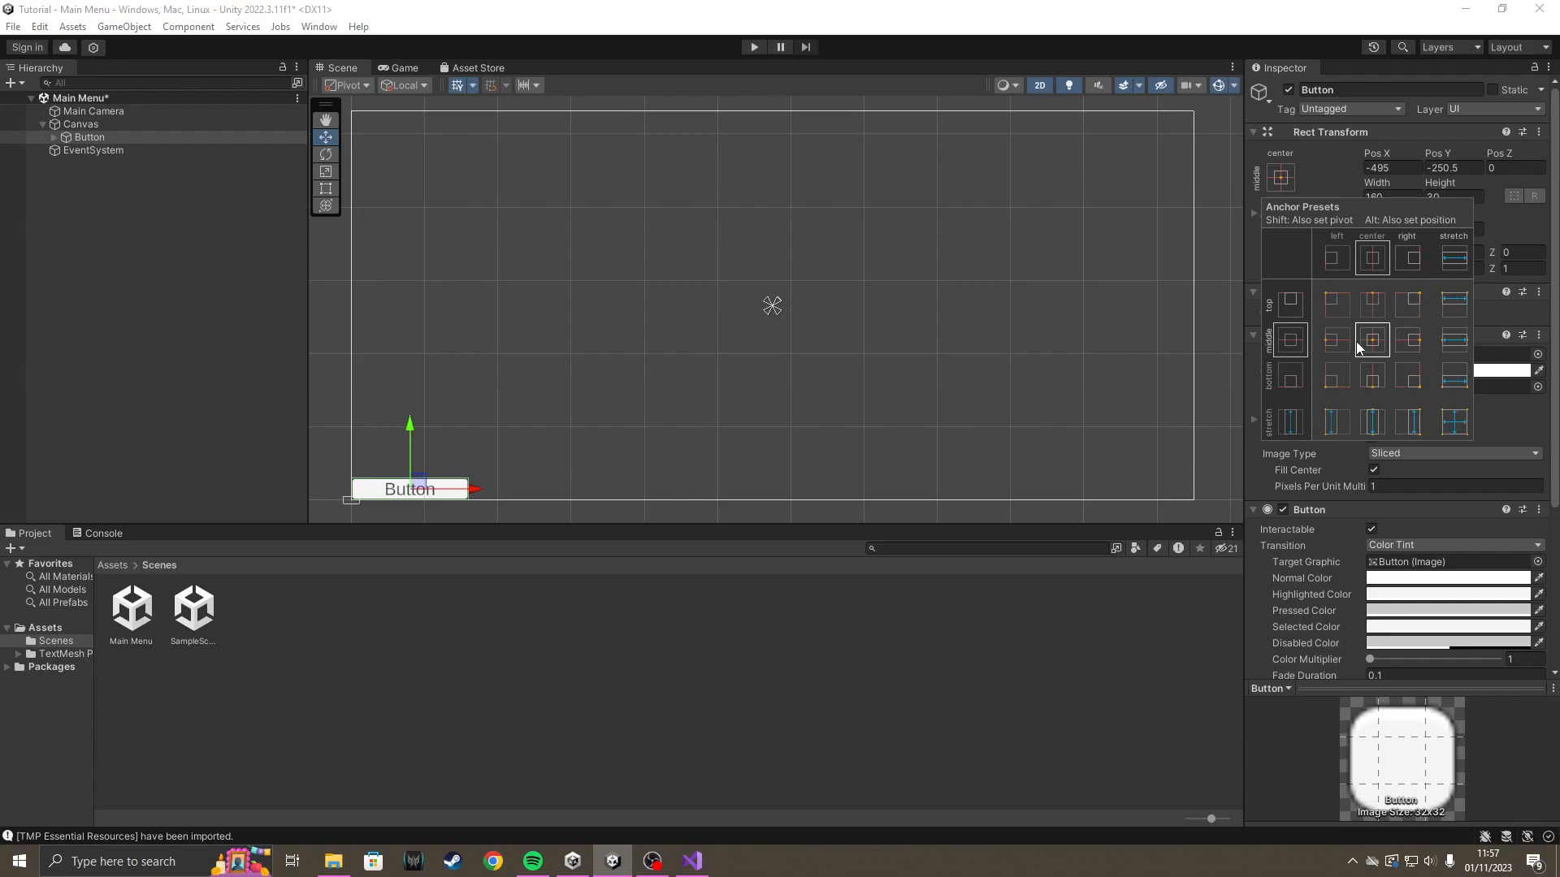
pyautogui.keyDown('alt'); pyautogui.click(1377, 343); pyautogui.keyUp('alt')
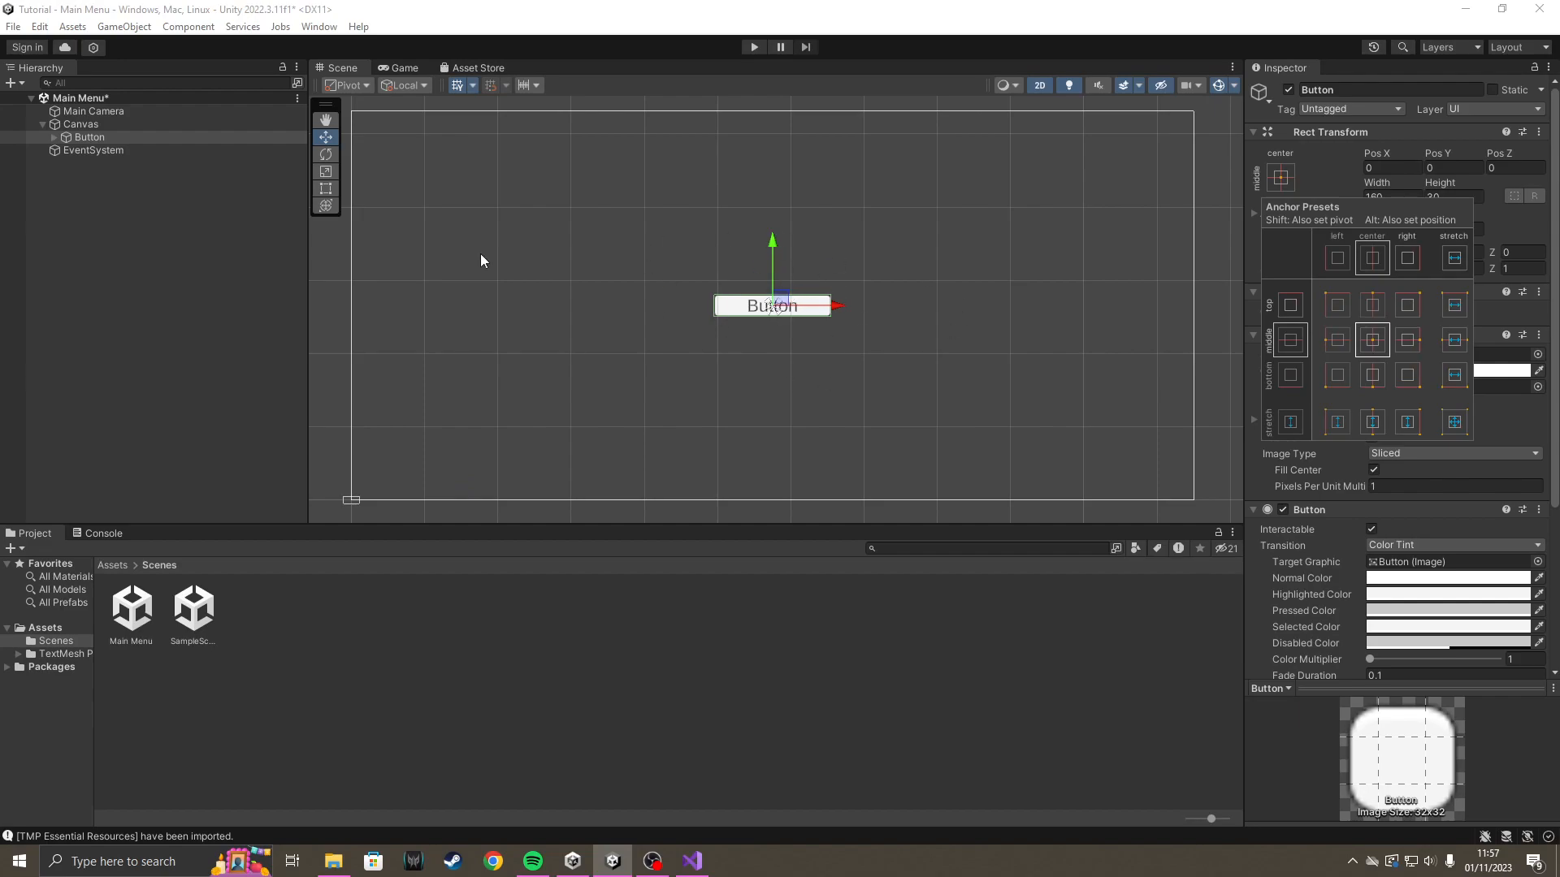
pyautogui.click(403, 67)
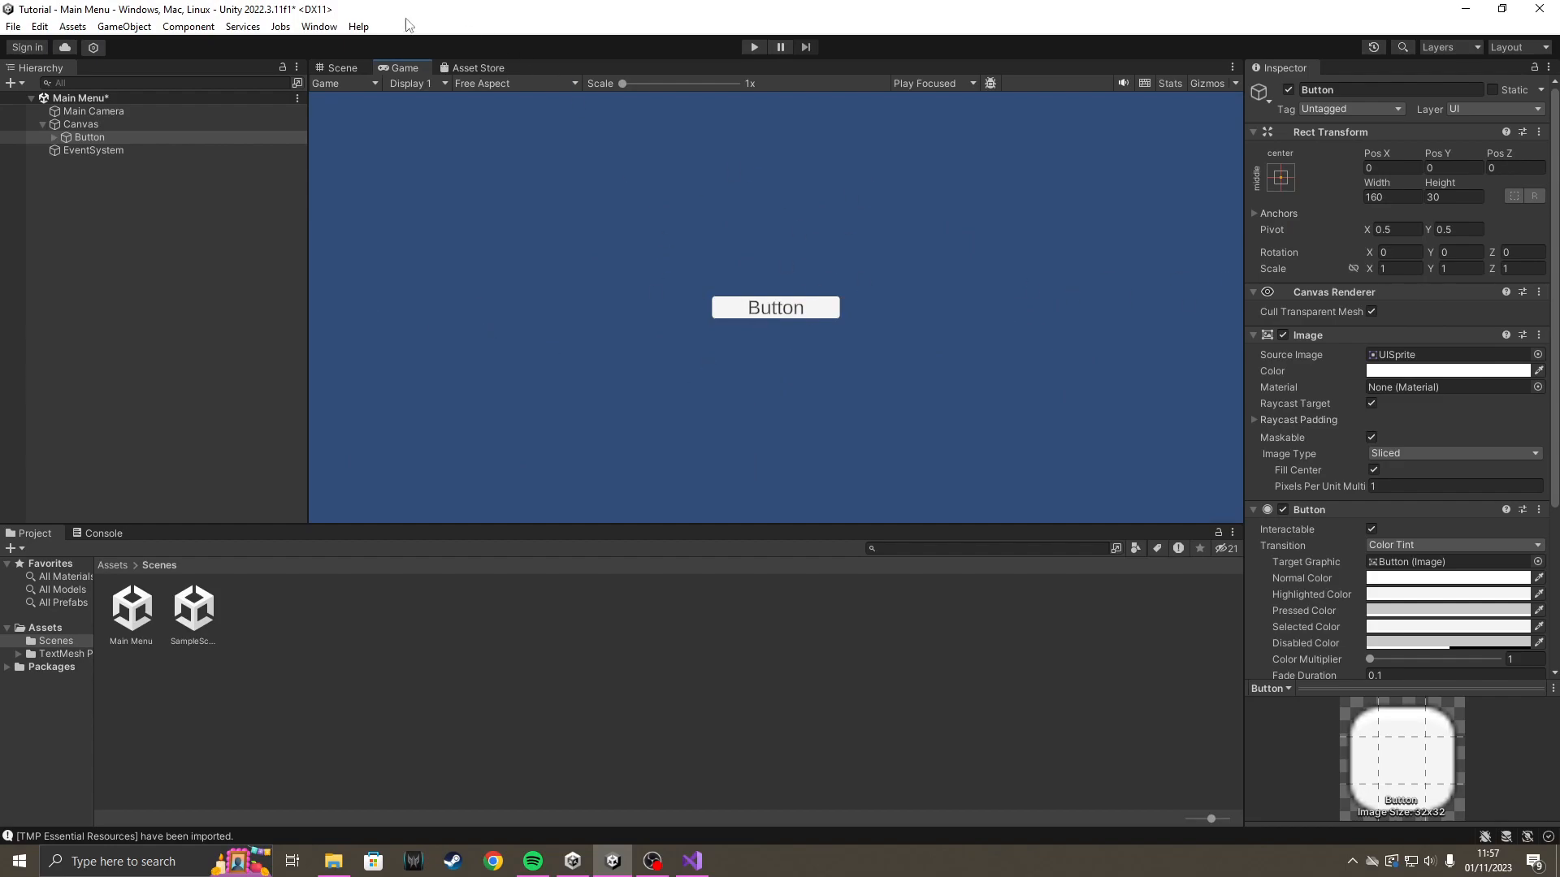
pyautogui.click(333, 70)
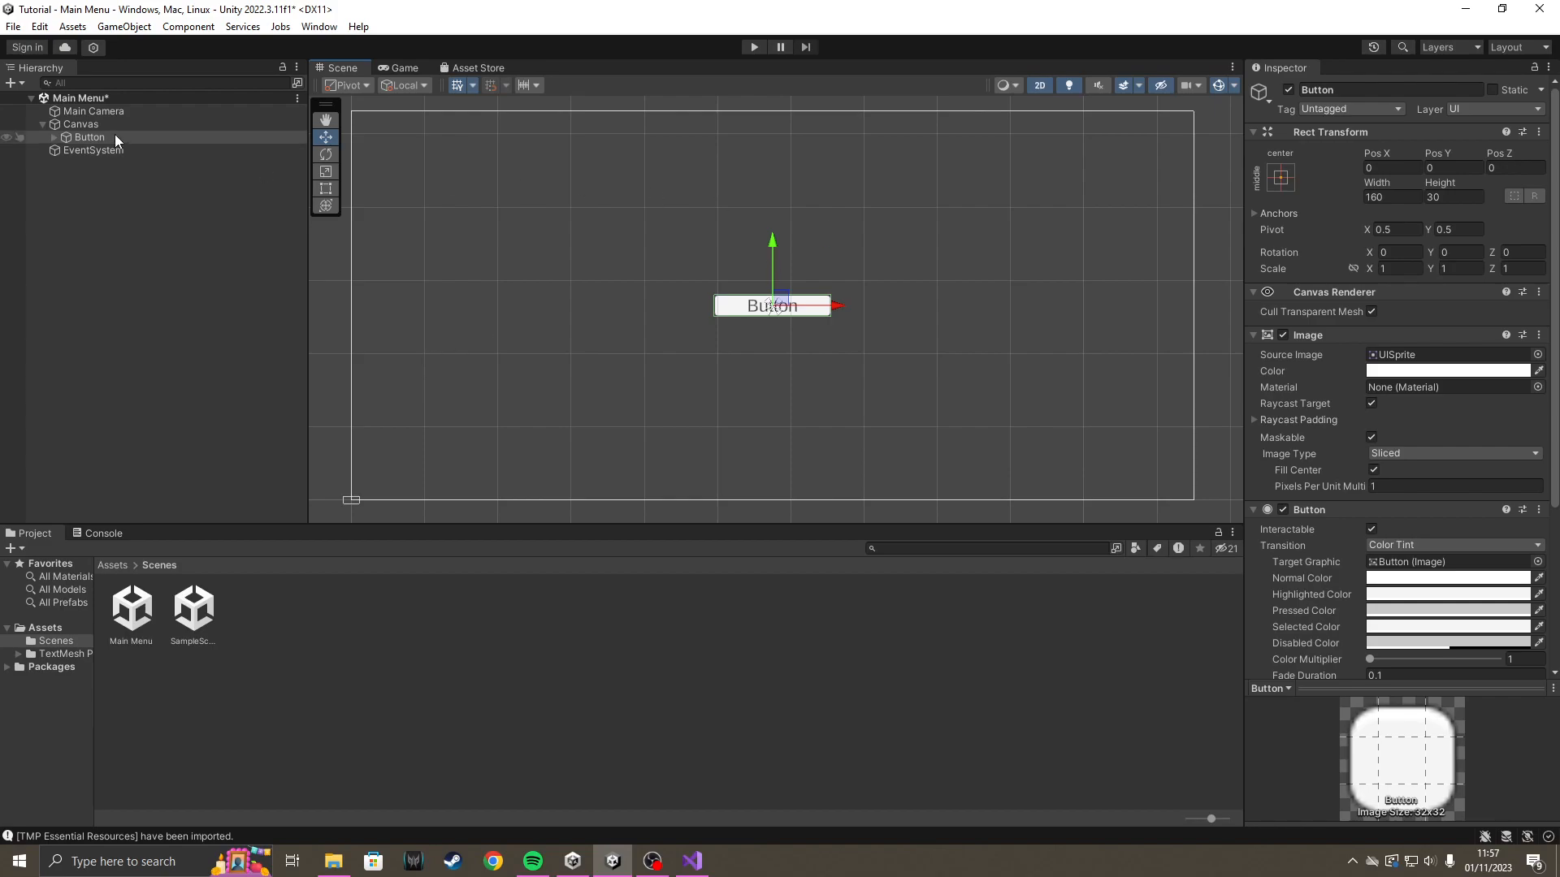
# Rename the button object to Start.
pyautogui.click(1350, 89)
pyautogui.write('Start')
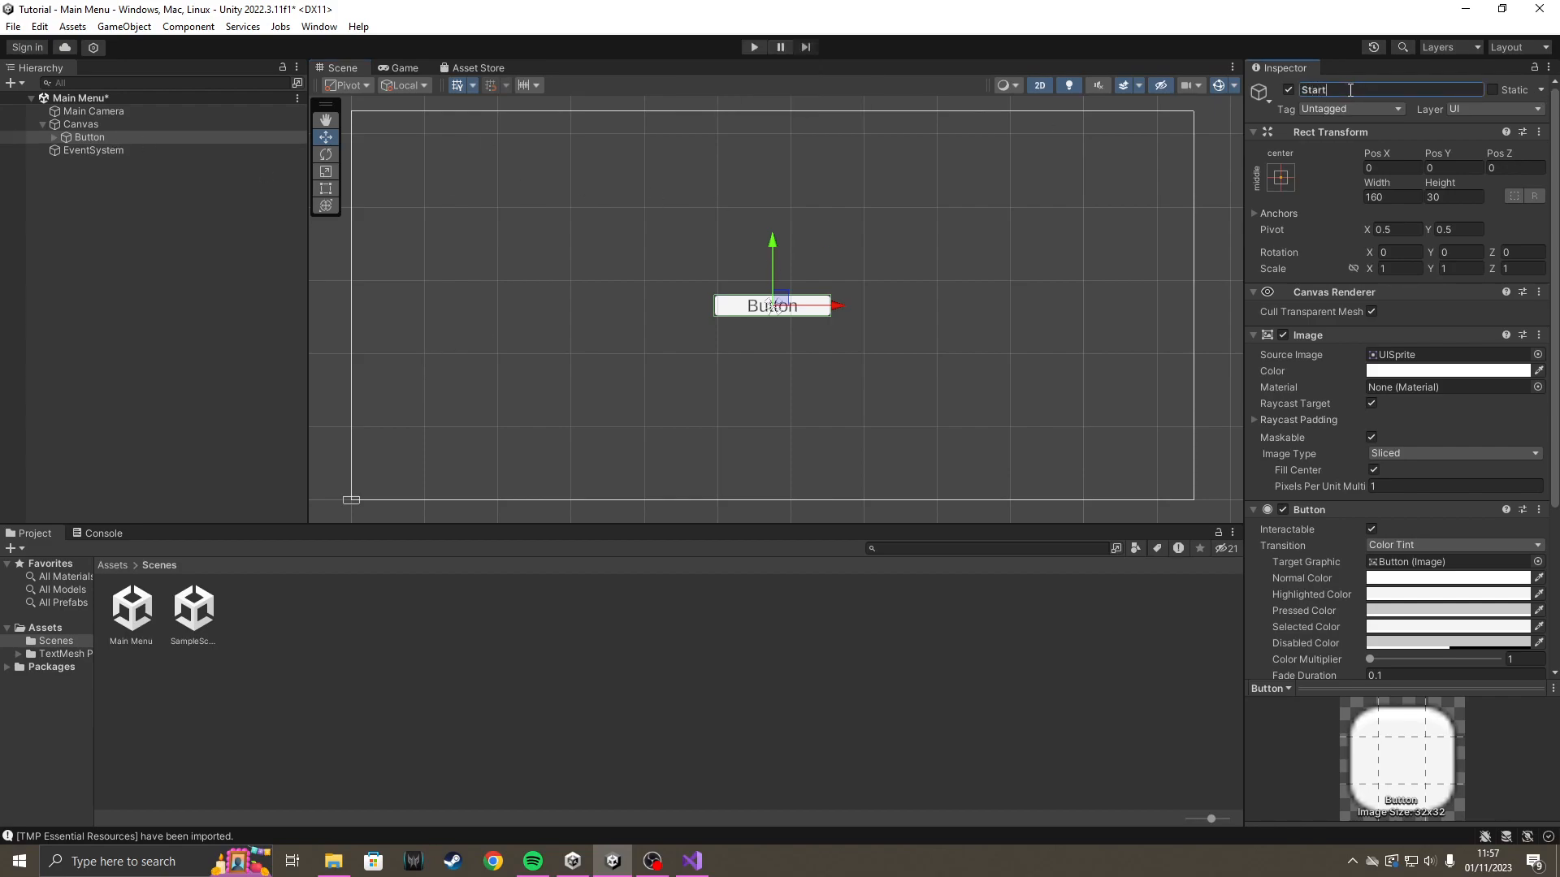
pyautogui.press('Return')
# Replace the button's label text with "Start" in its child Text (TMP) object.
pyautogui.click(56, 138)
pyautogui.click(75, 139)
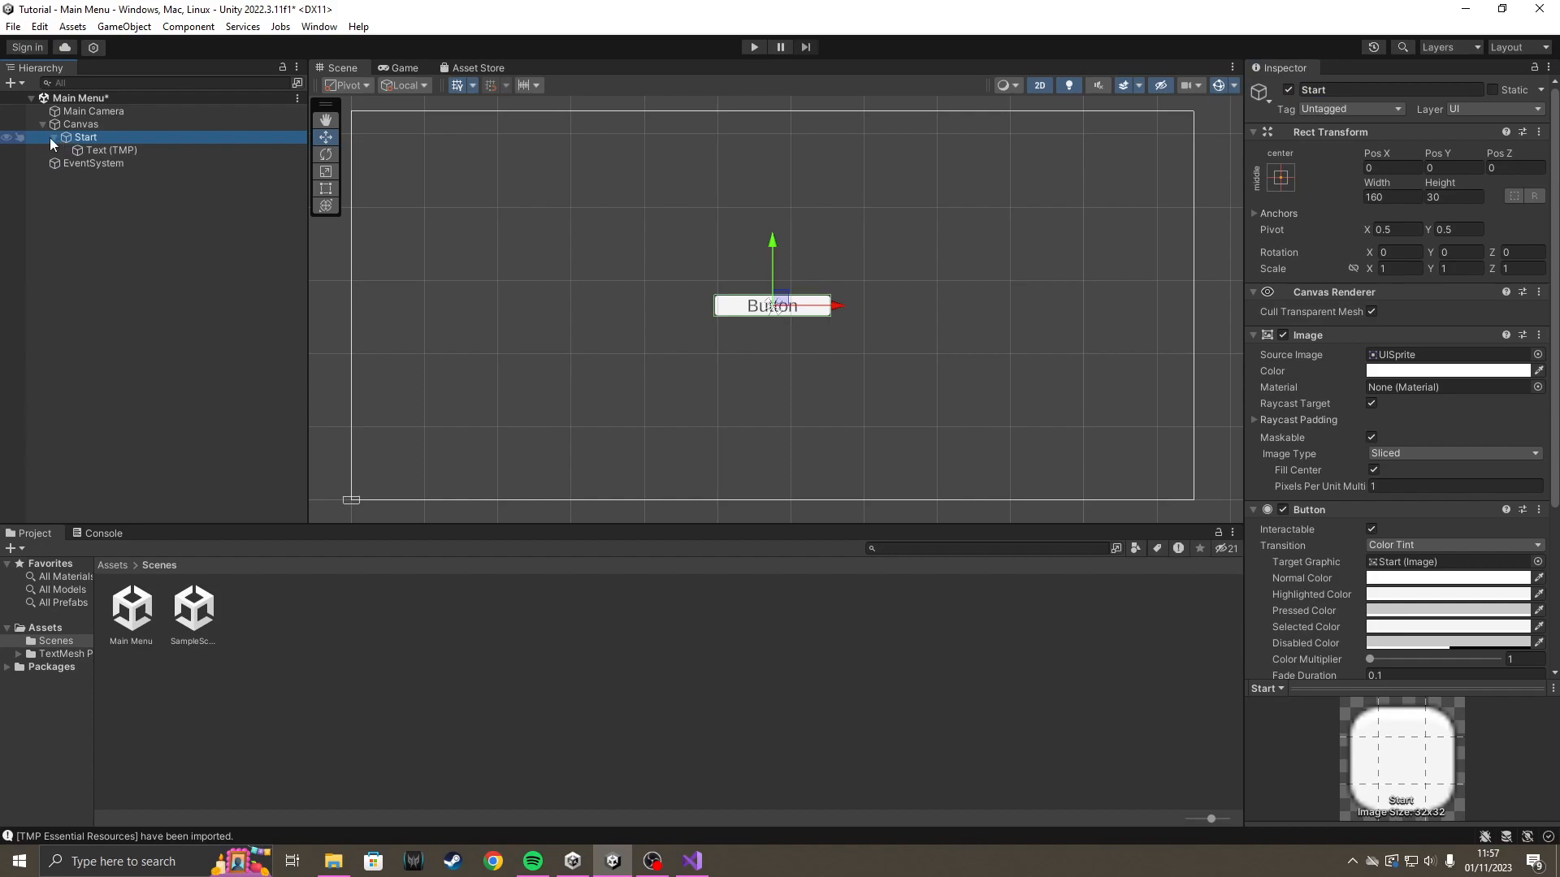
pyautogui.click(95, 151)
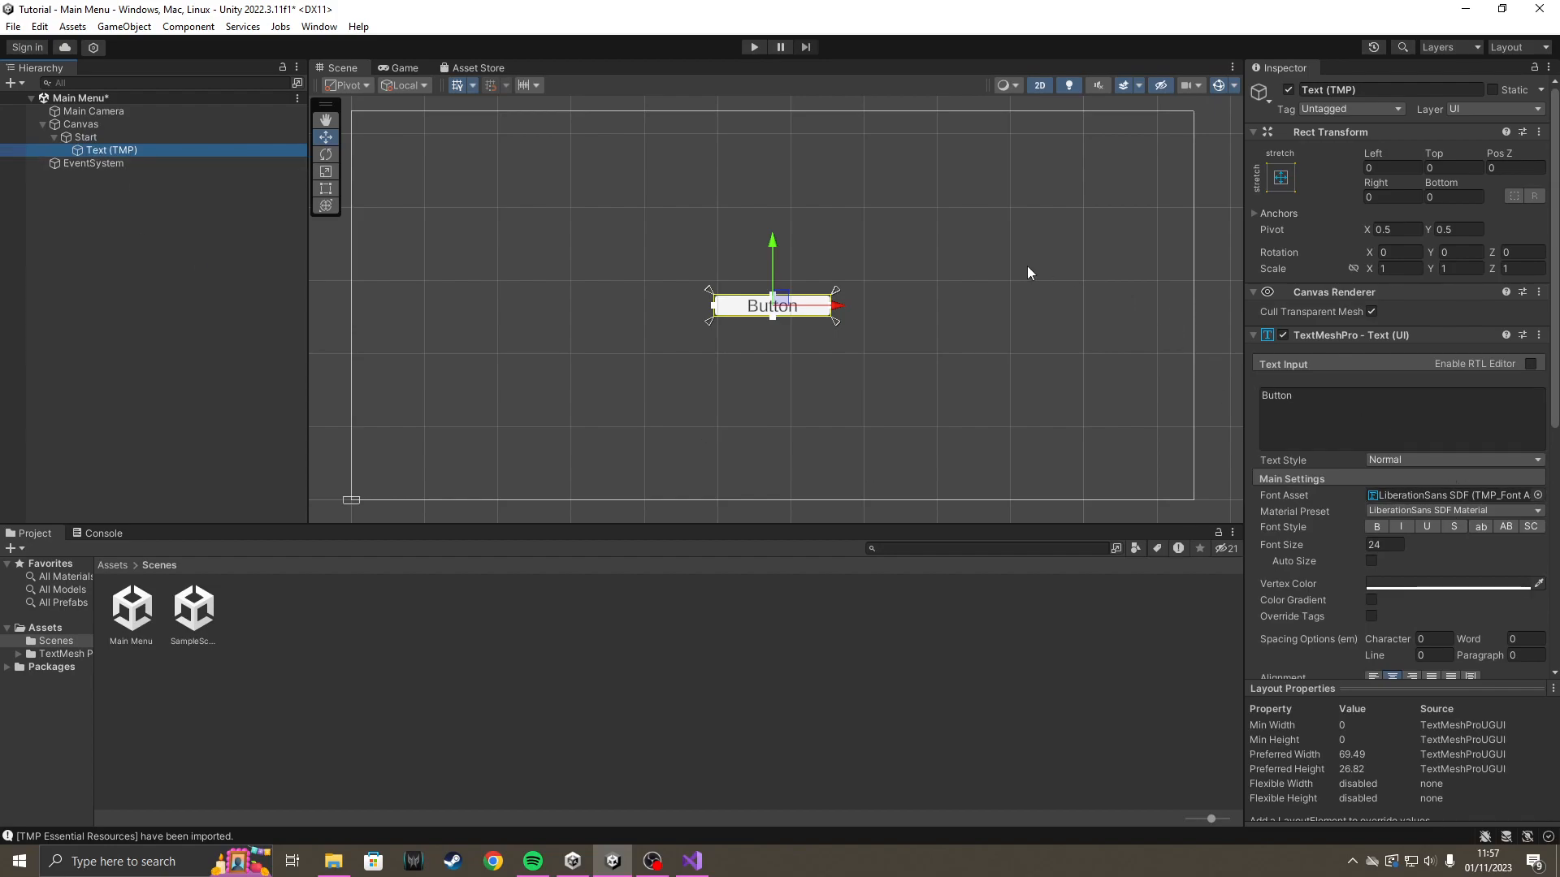
pyautogui.click(1355, 408)
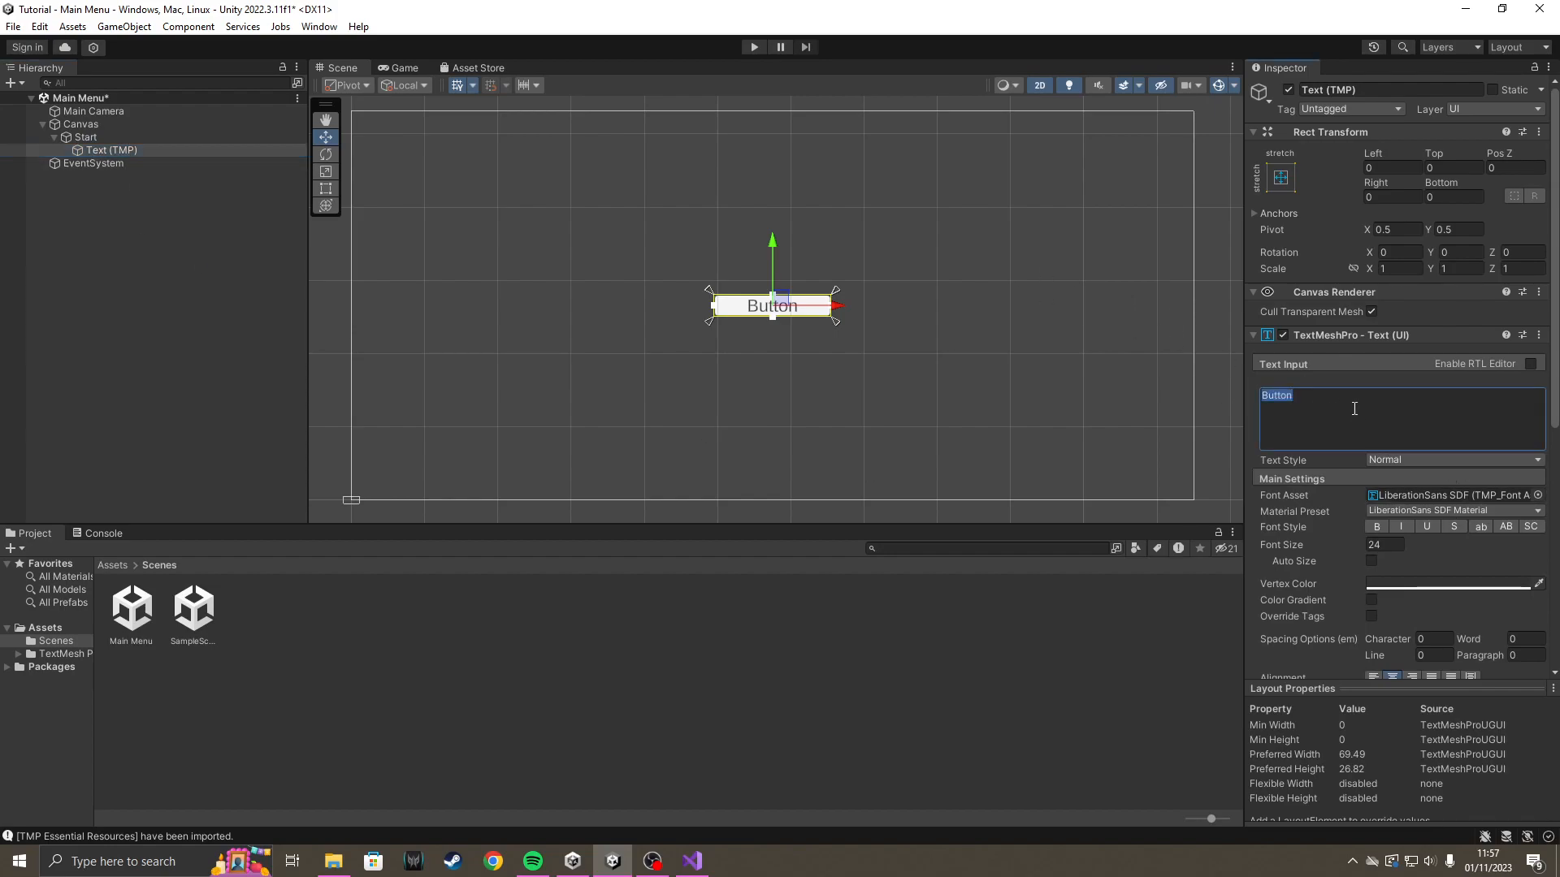
pyautogui.press('BackSpace')
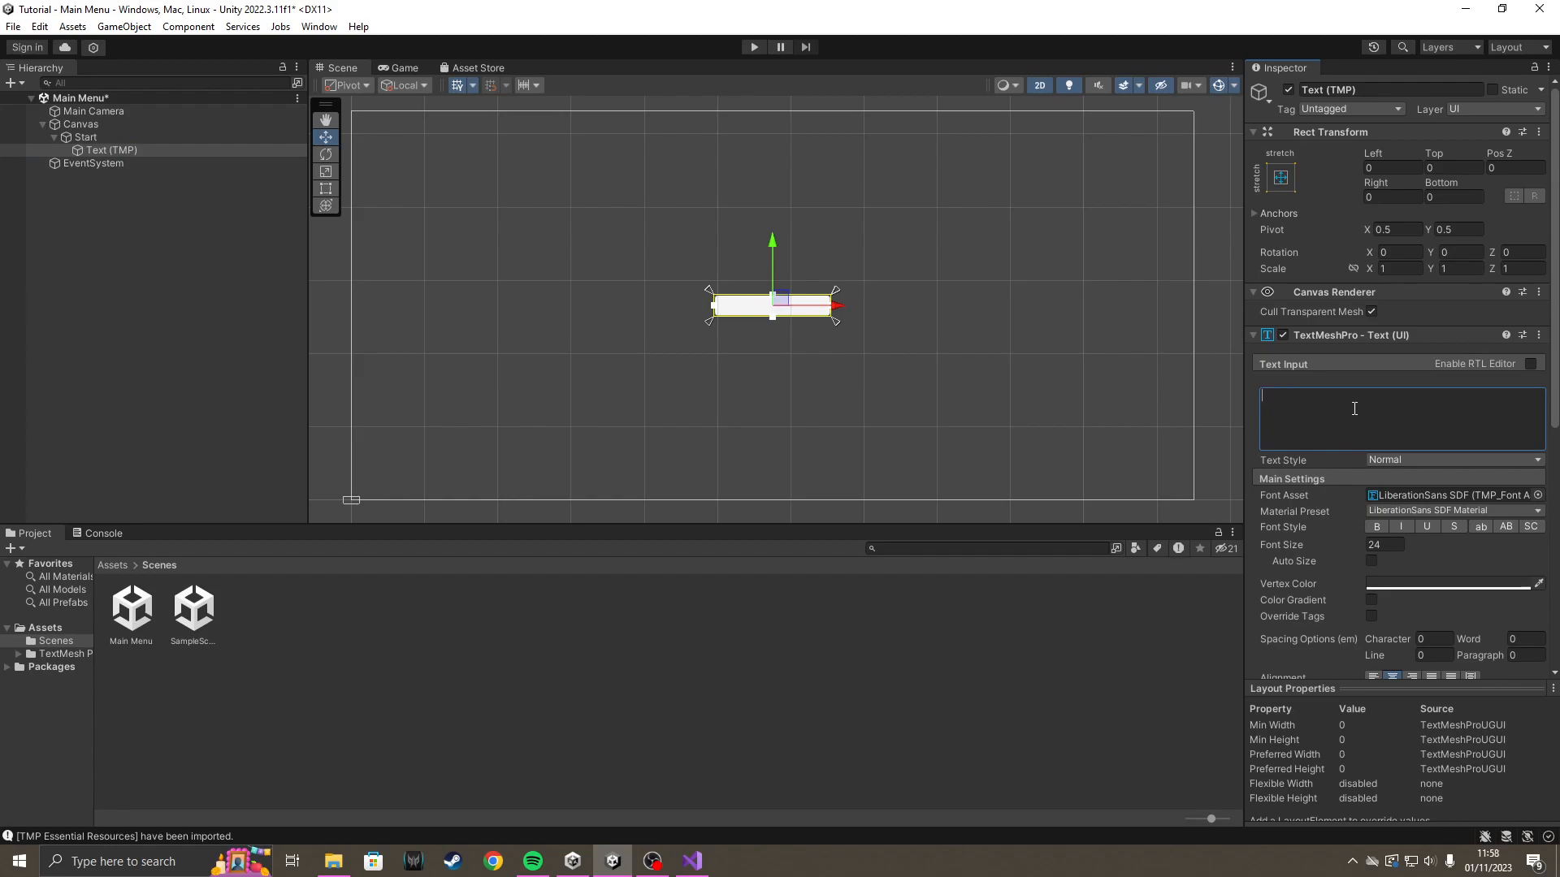
pyautogui.press('capslock')
pyautogui.write('S')
pyautogui.press('capslock')
pyautogui.write('tart')
# Set the label text's vertex color to black (000000).
pyautogui.click(1433, 585)
pyautogui.moveTo(1447, 587)
pyautogui.mouseDown()
pyautogui.moveTo(1445, 611)
pyautogui.moveTo(1495, 577)
pyautogui.moveTo(1499, 602)
pyautogui.moveTo(1522, 530)
pyautogui.moveTo(1509, 535)
pyautogui.mouseUp()
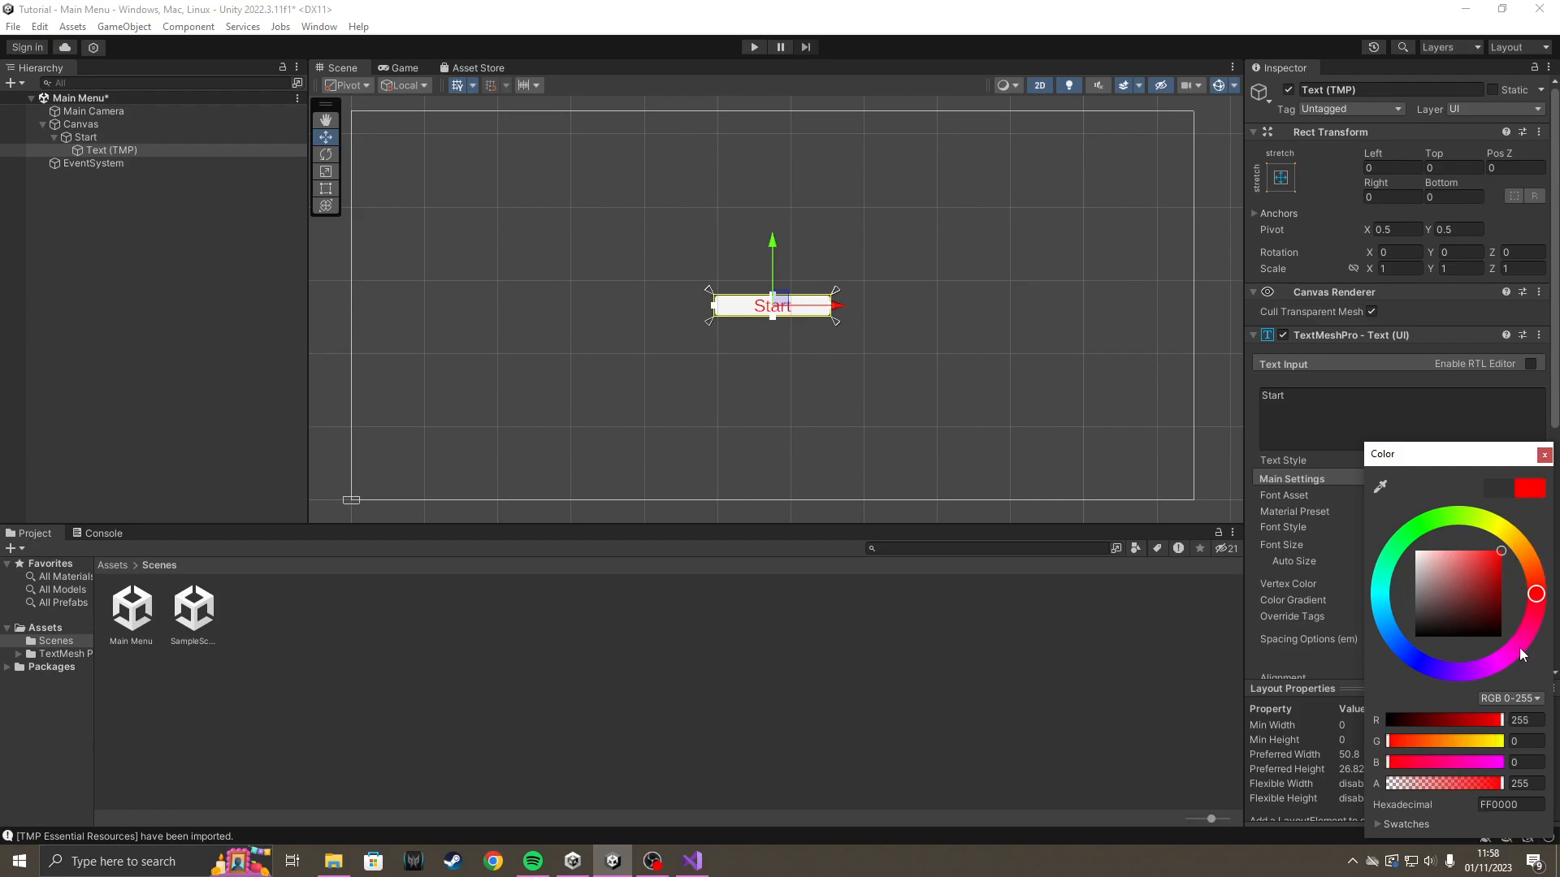
pyautogui.moveTo(1427, 671); pyautogui.dragTo(1423, 665)
pyautogui.moveTo(1481, 603); pyautogui.dragTo(1327, 653)
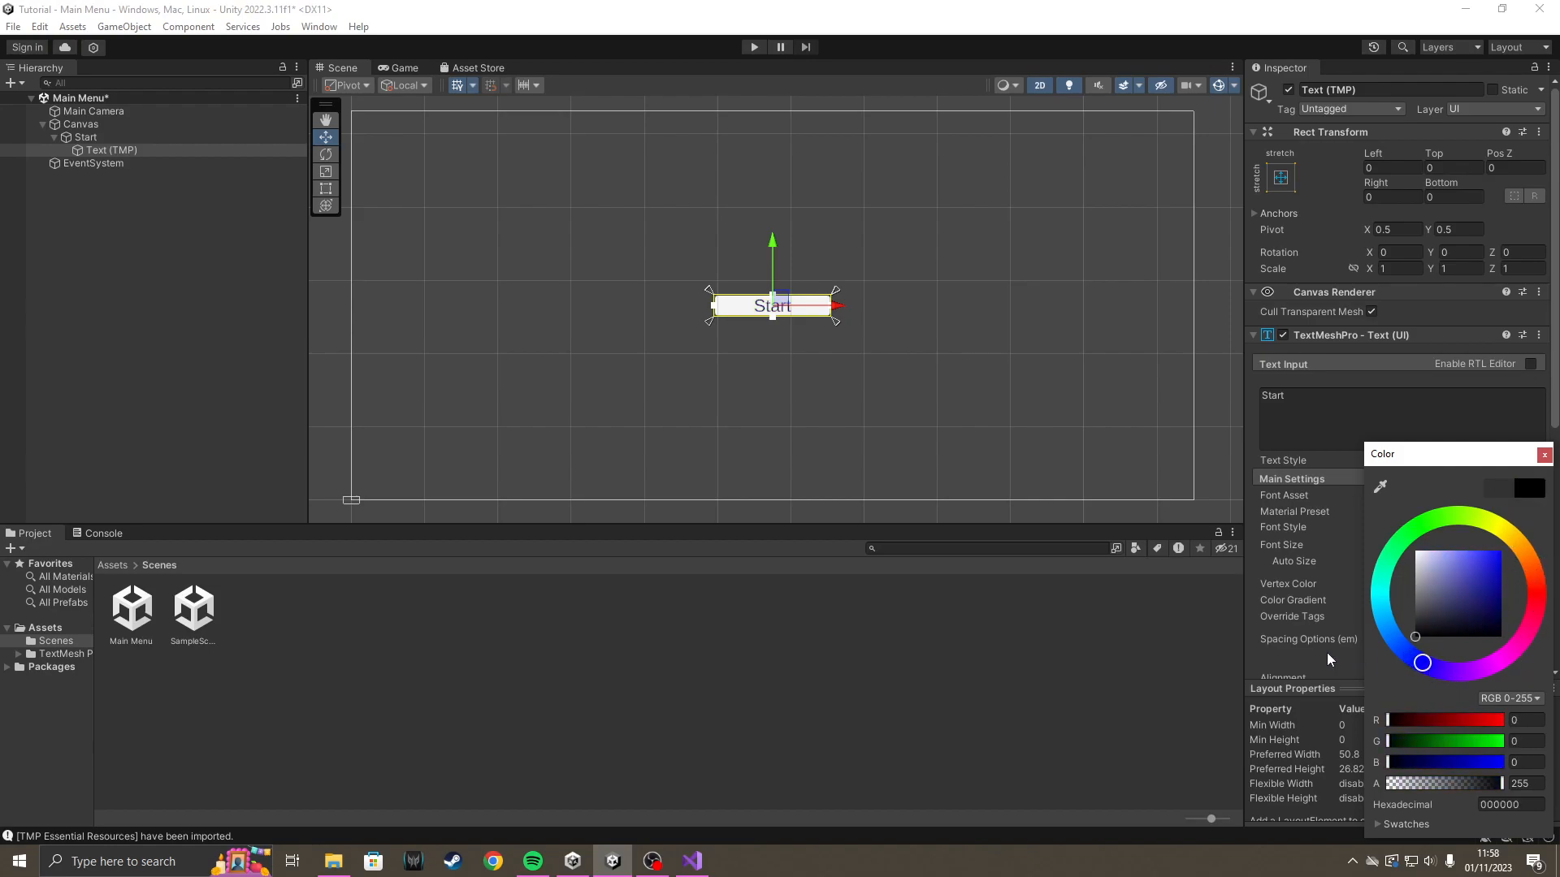
pyautogui.click(1104, 671)
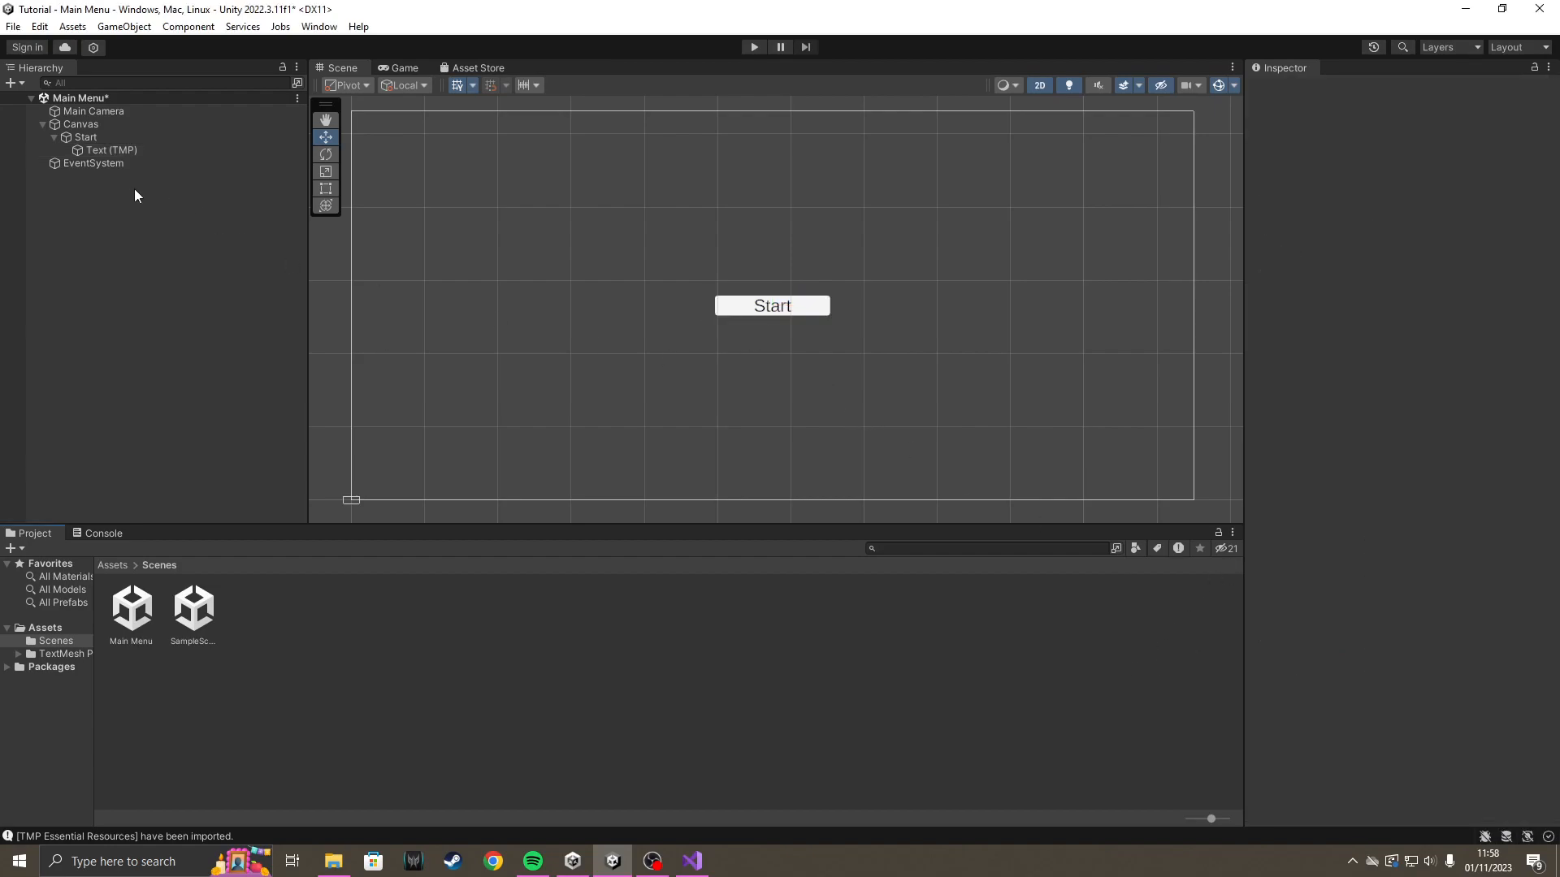
# Try Auto Size on the Start button's text, turn it off again and review the remaining text settings.
pyautogui.click(138, 150)
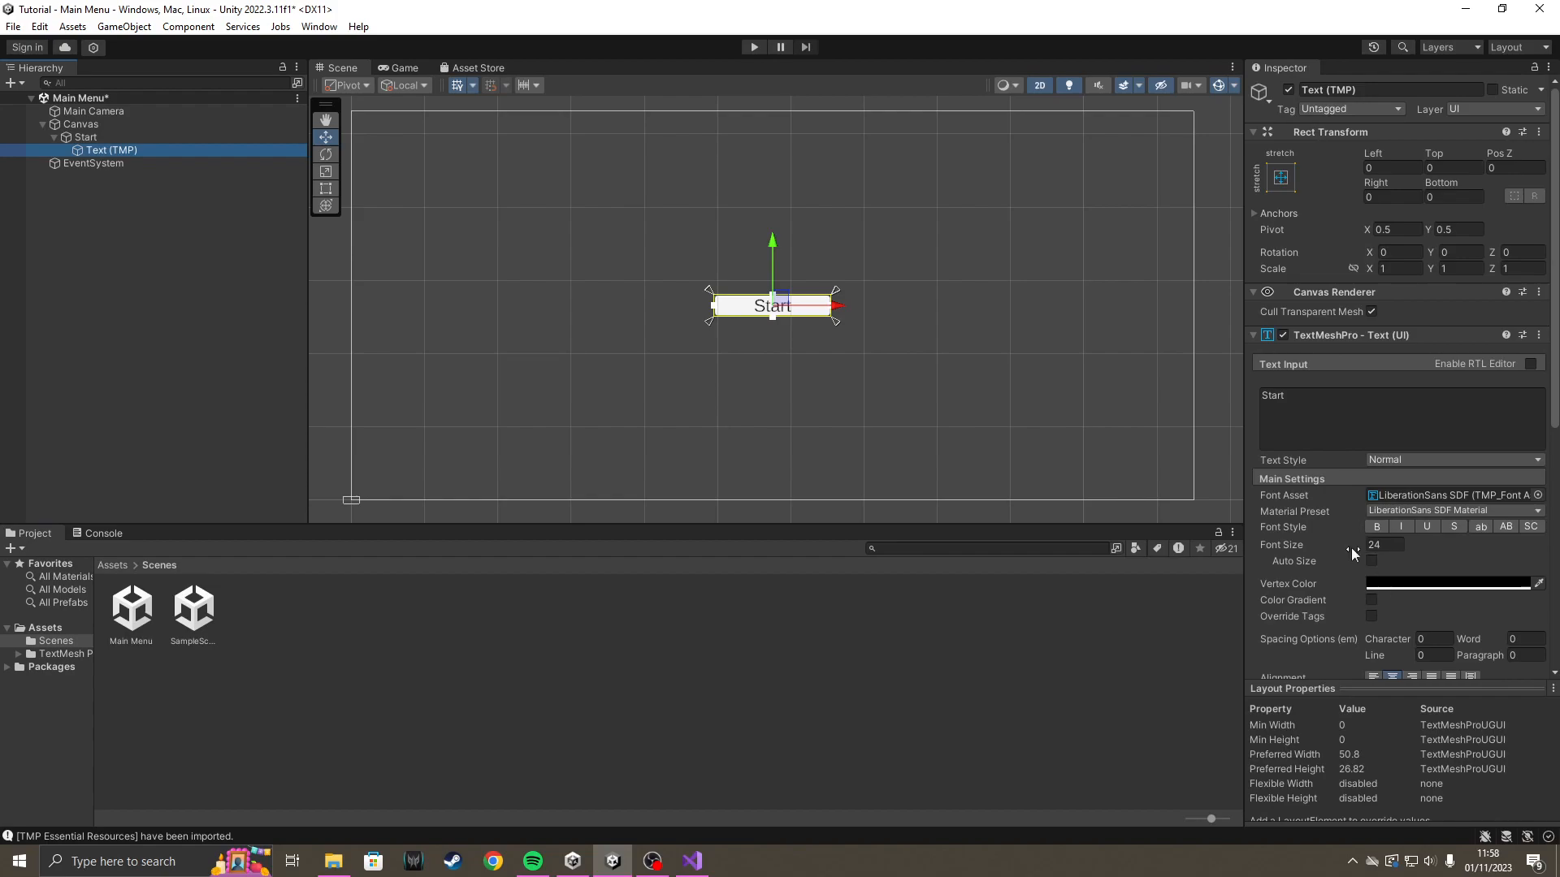
pyautogui.click(1371, 562)
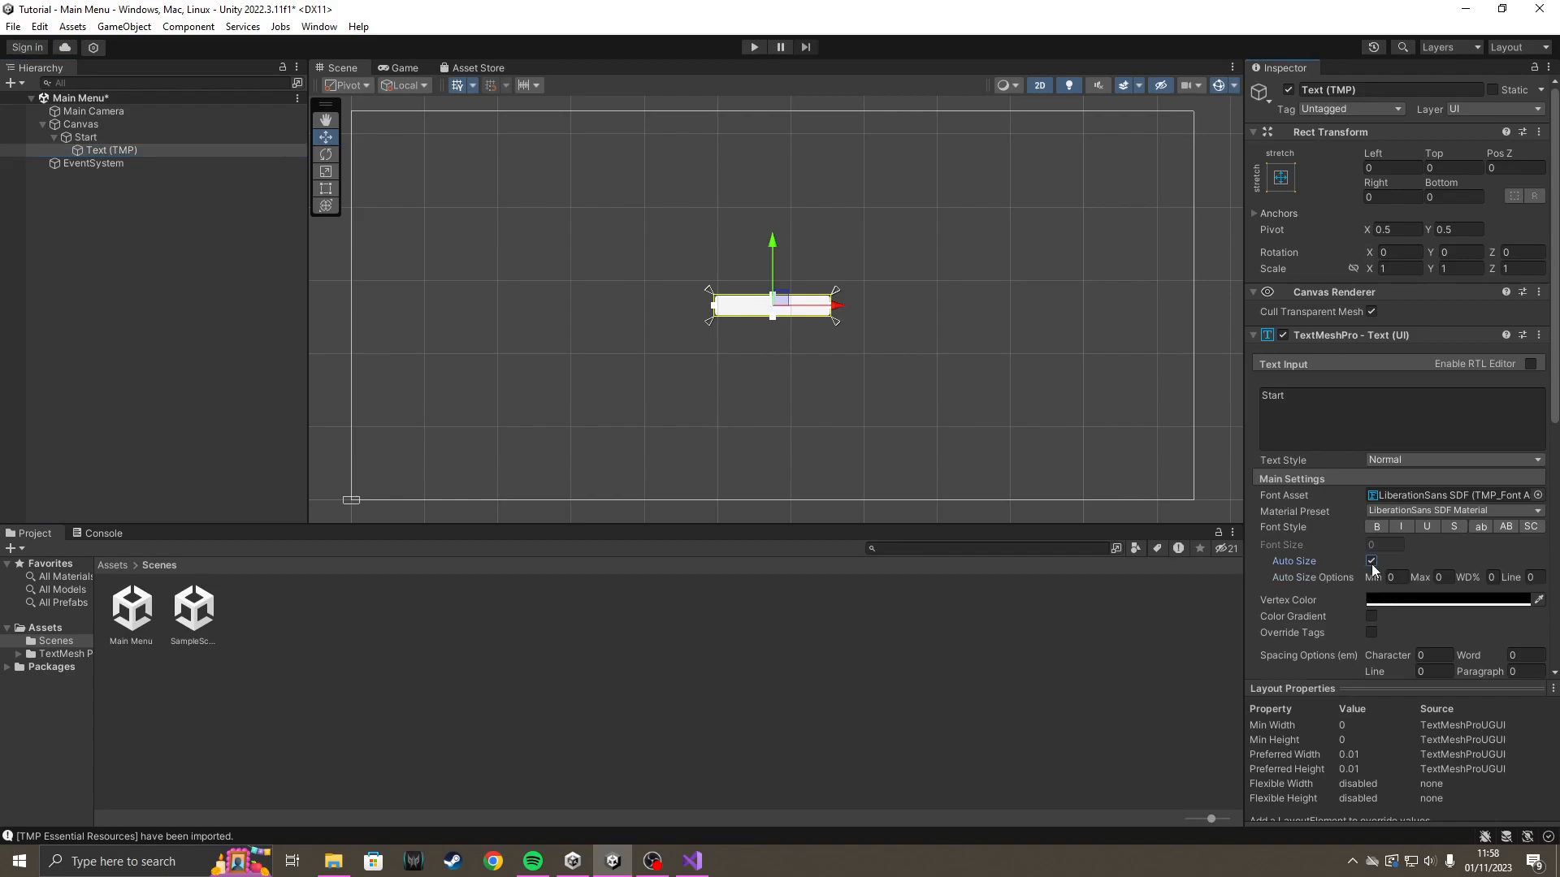
pyautogui.click(1370, 561)
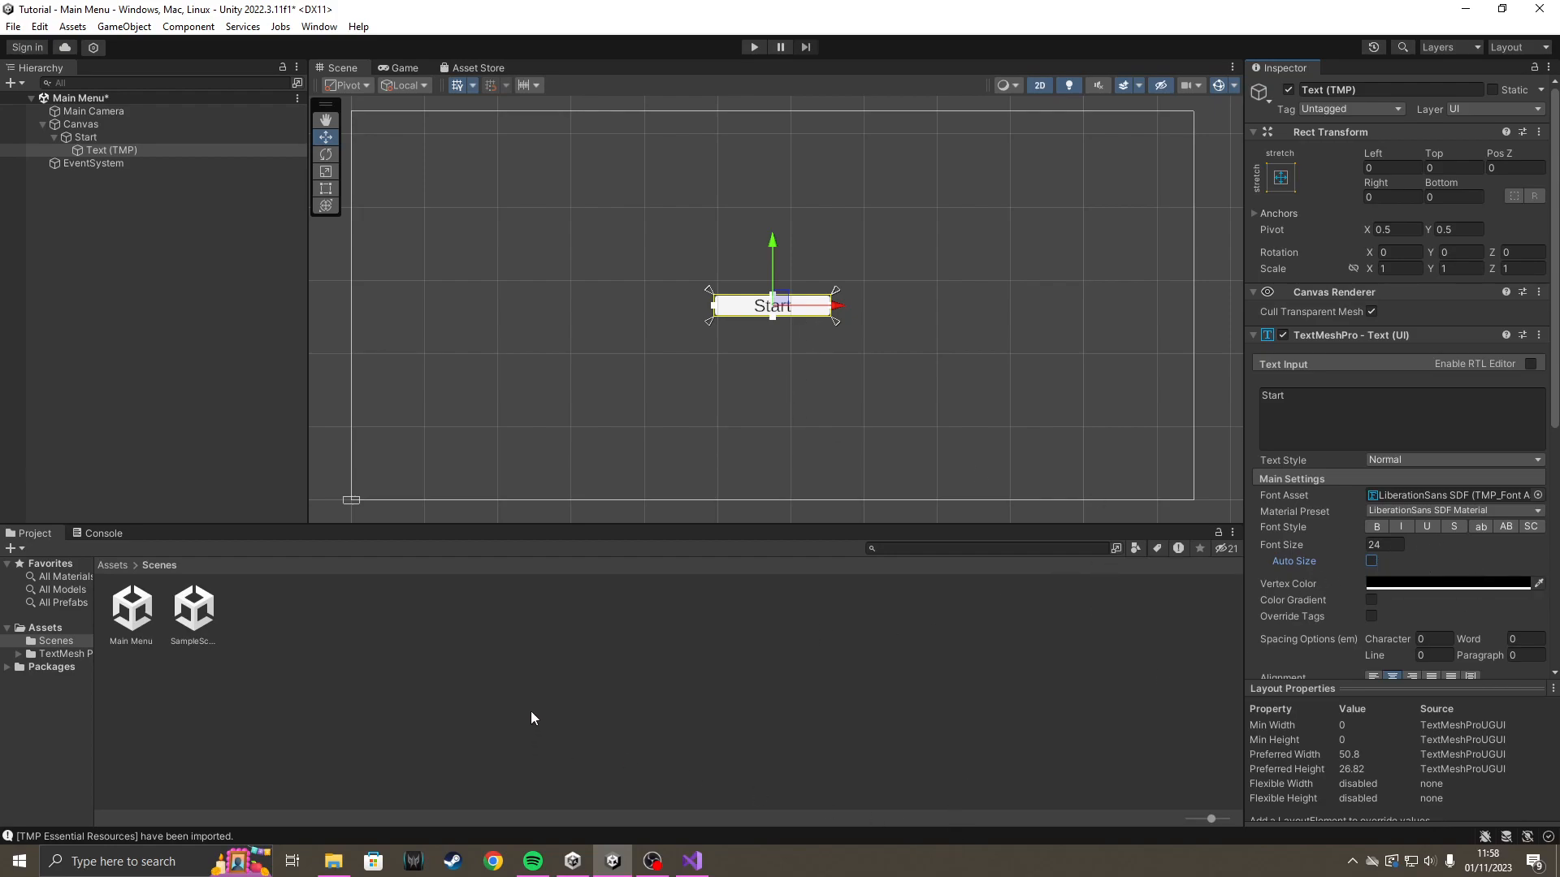
pyautogui.scroll(-5, 1430, 501)
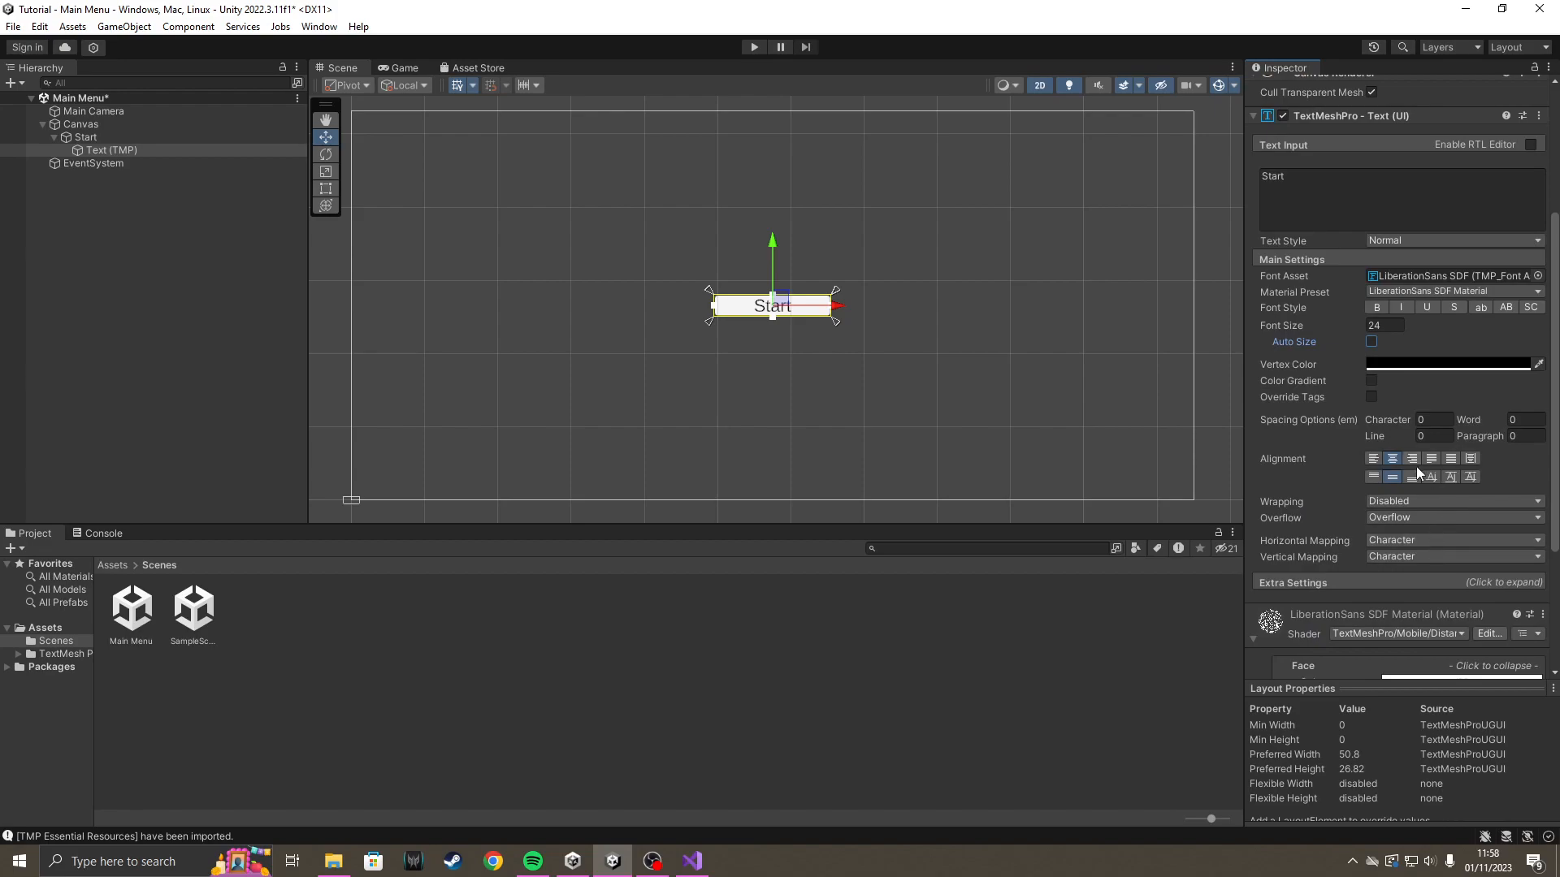
pyautogui.scroll(5, 1468, 498)
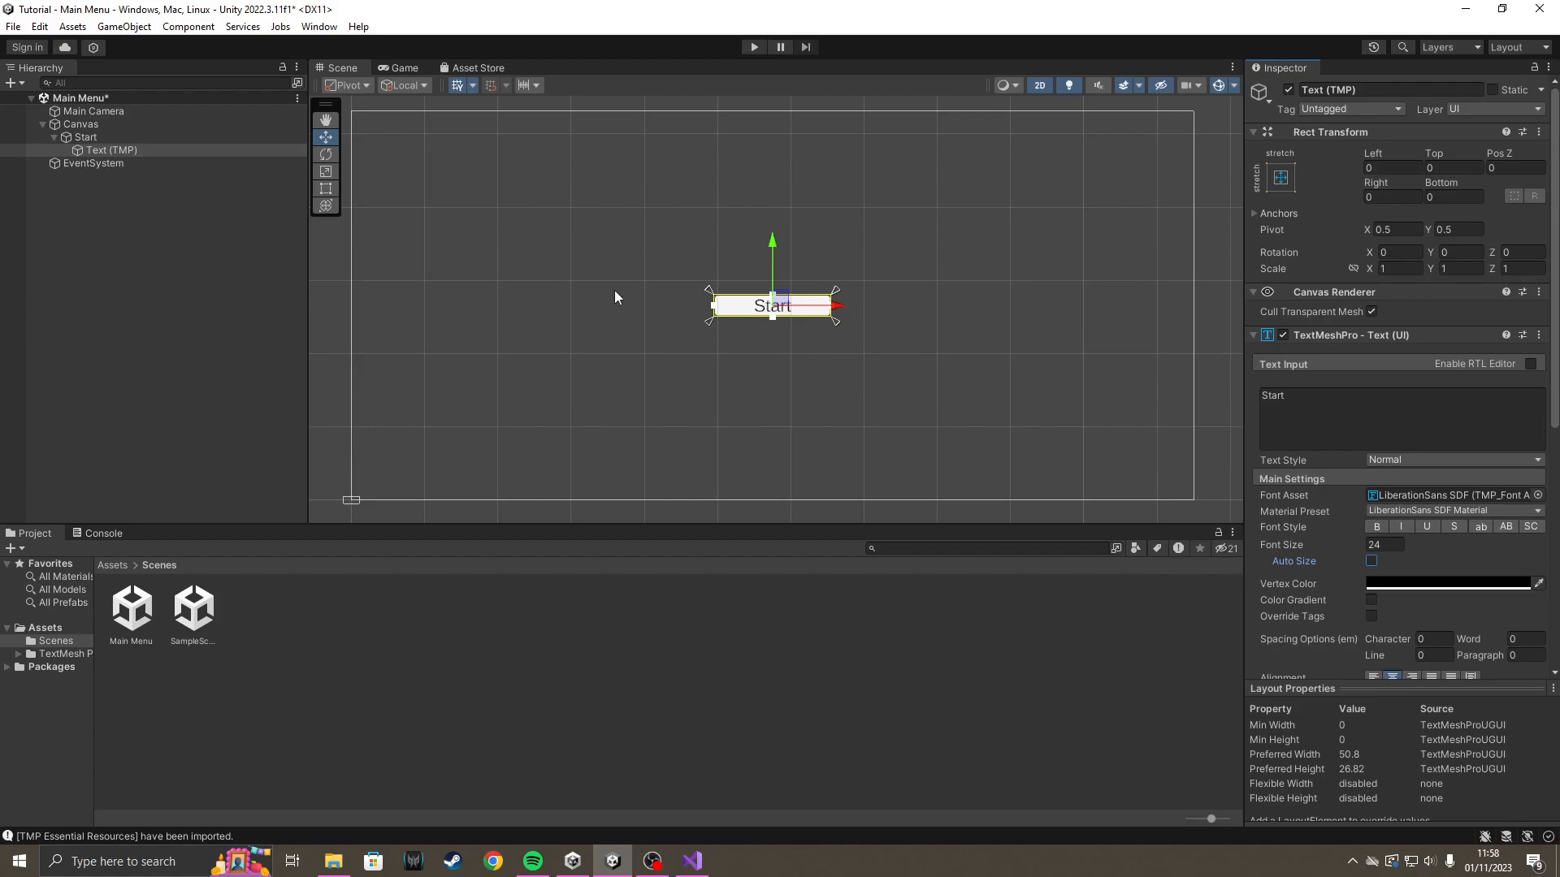
# Duplicate the Start button in the Canvas and move the copy just below the original, at about Pos Y -39.
pyautogui.click(61, 138)
pyautogui.click(56, 136)
pyautogui.click(105, 135)
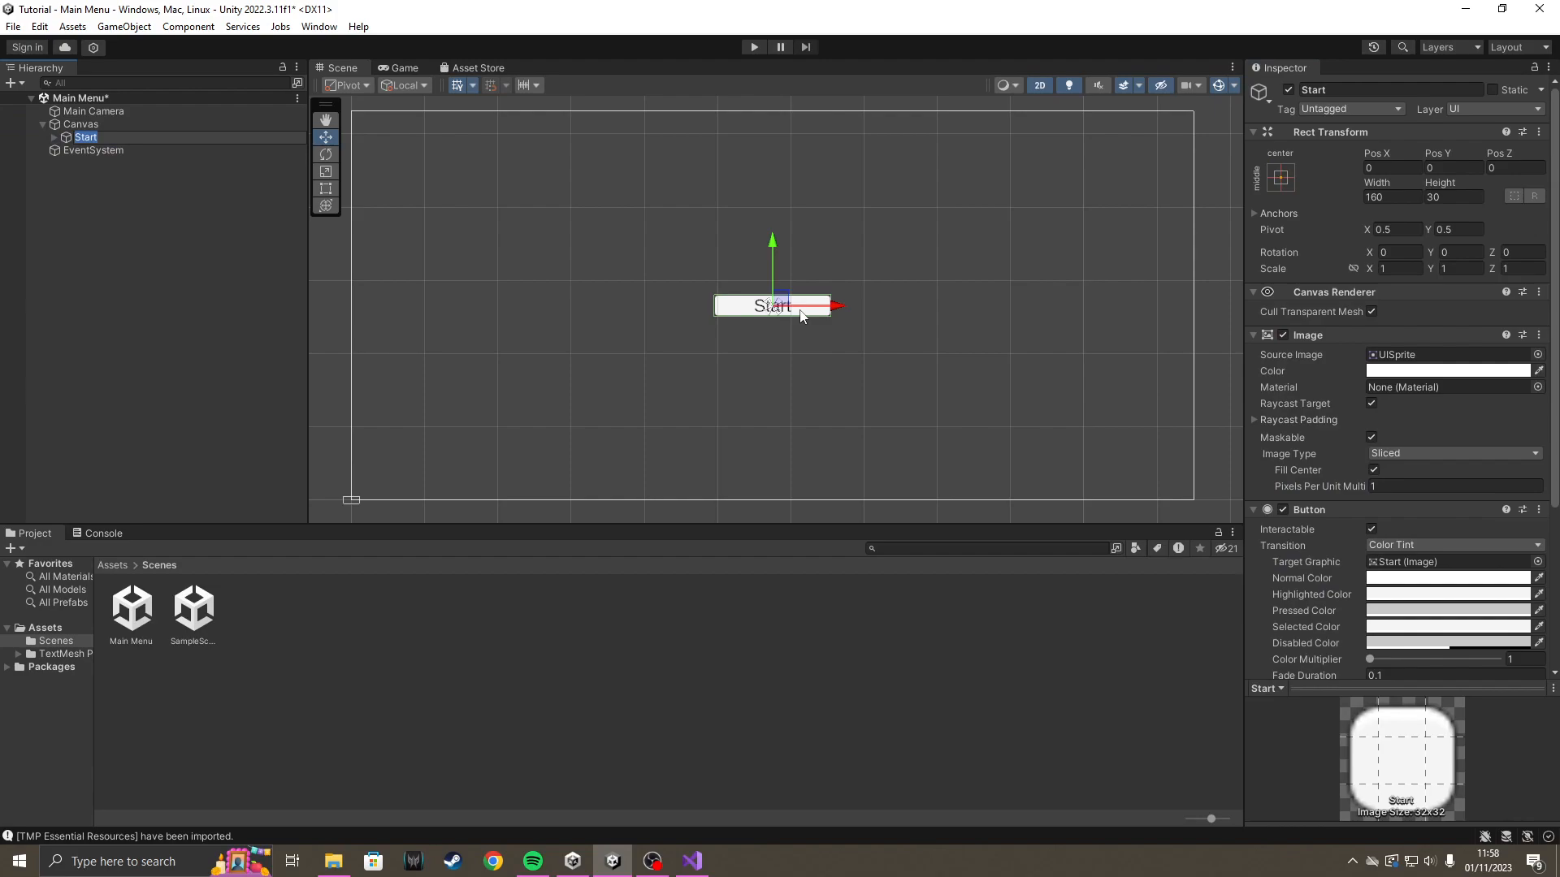
pyautogui.press('Right')
pyautogui.click(65, 138)
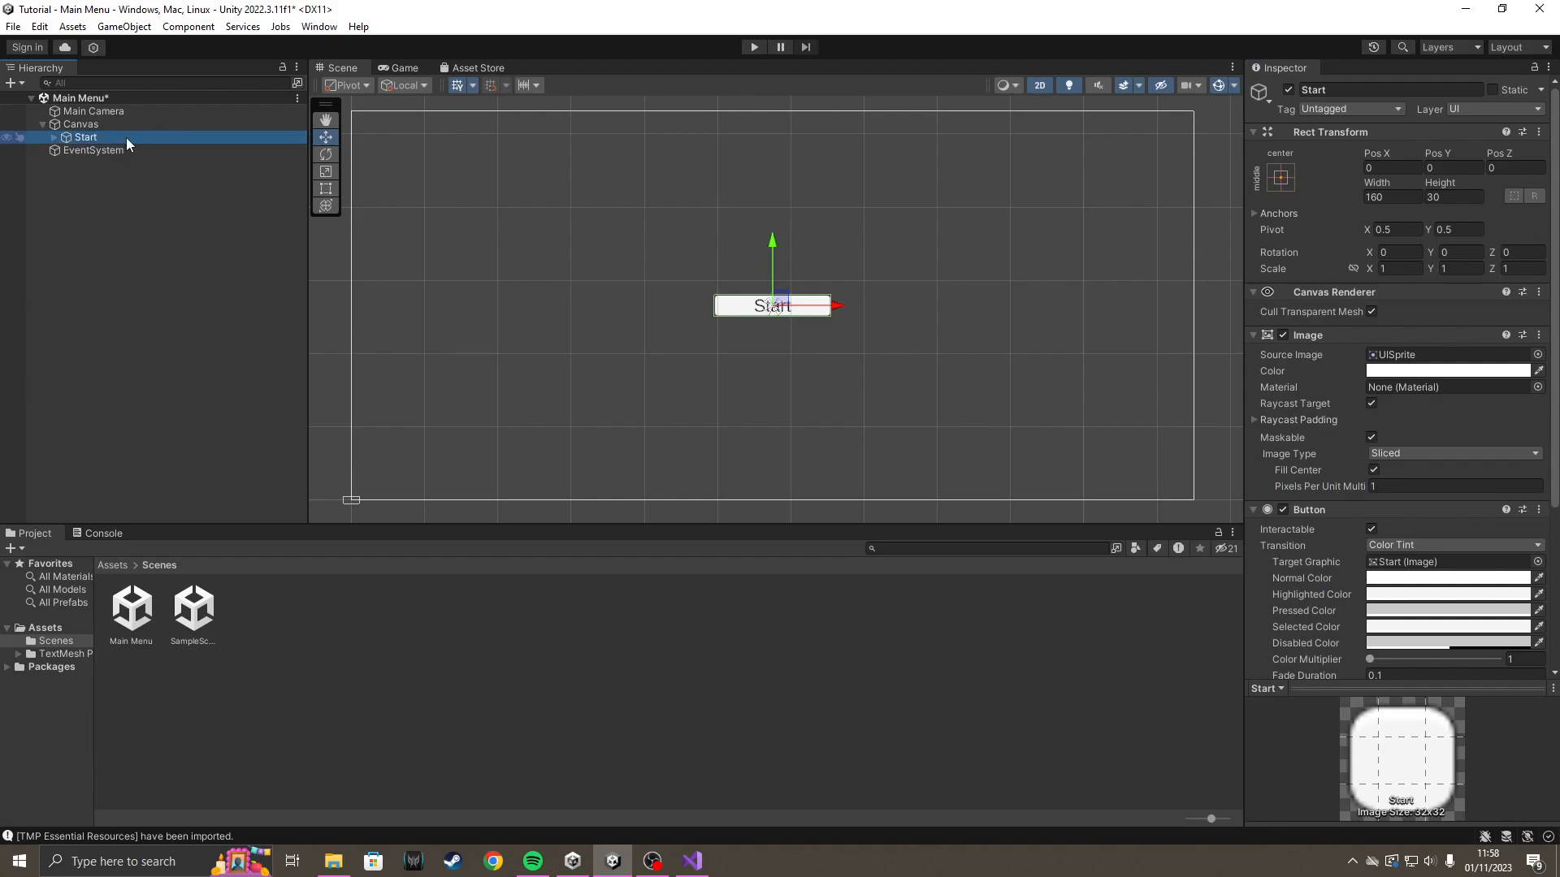
pyautogui.hotkey('ctrl', 'd')
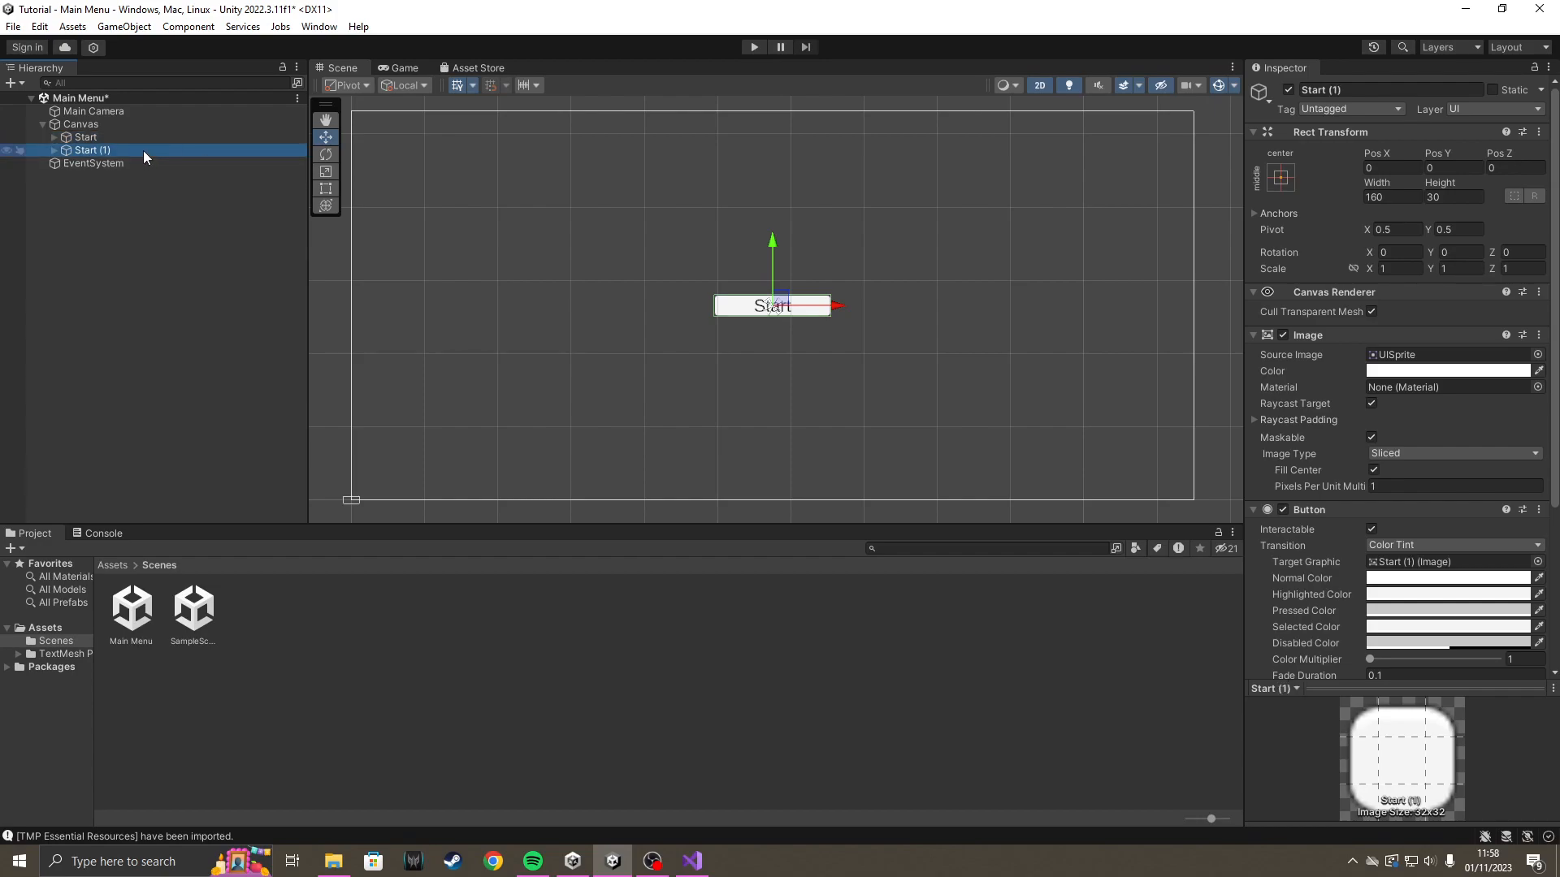
pyautogui.moveTo(774, 242); pyautogui.dragTo(775, 270)
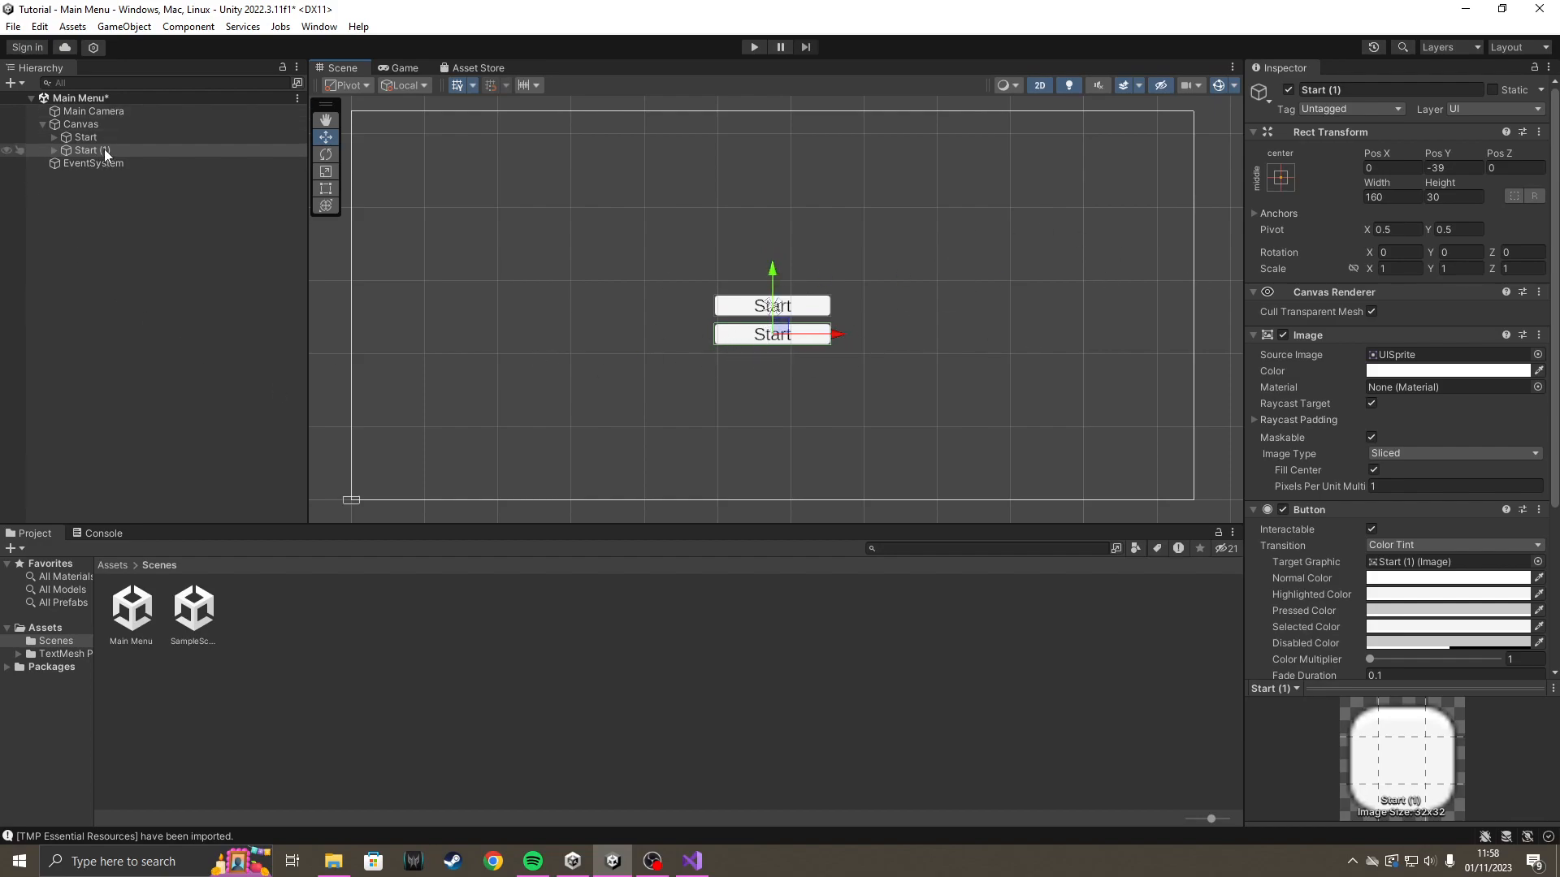
# Rename the duplicated button object to Quit.
pyautogui.click(1389, 87)
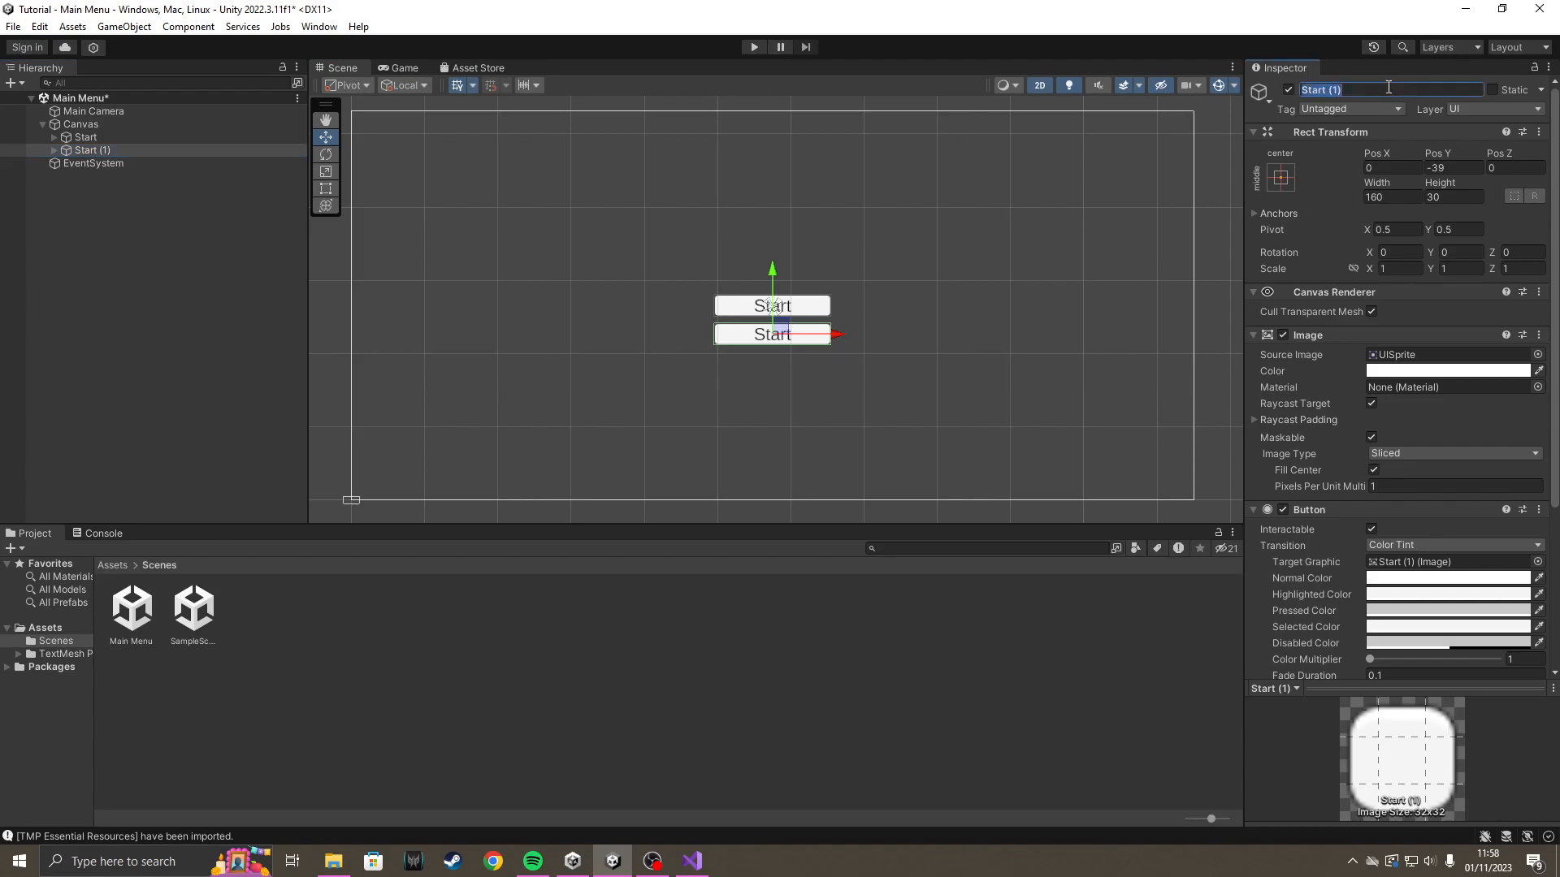
pyautogui.press('capslock')
pyautogui.write('Q')
pyautogui.press('capslock')
pyautogui.write('uit')
pyautogui.press('Return')
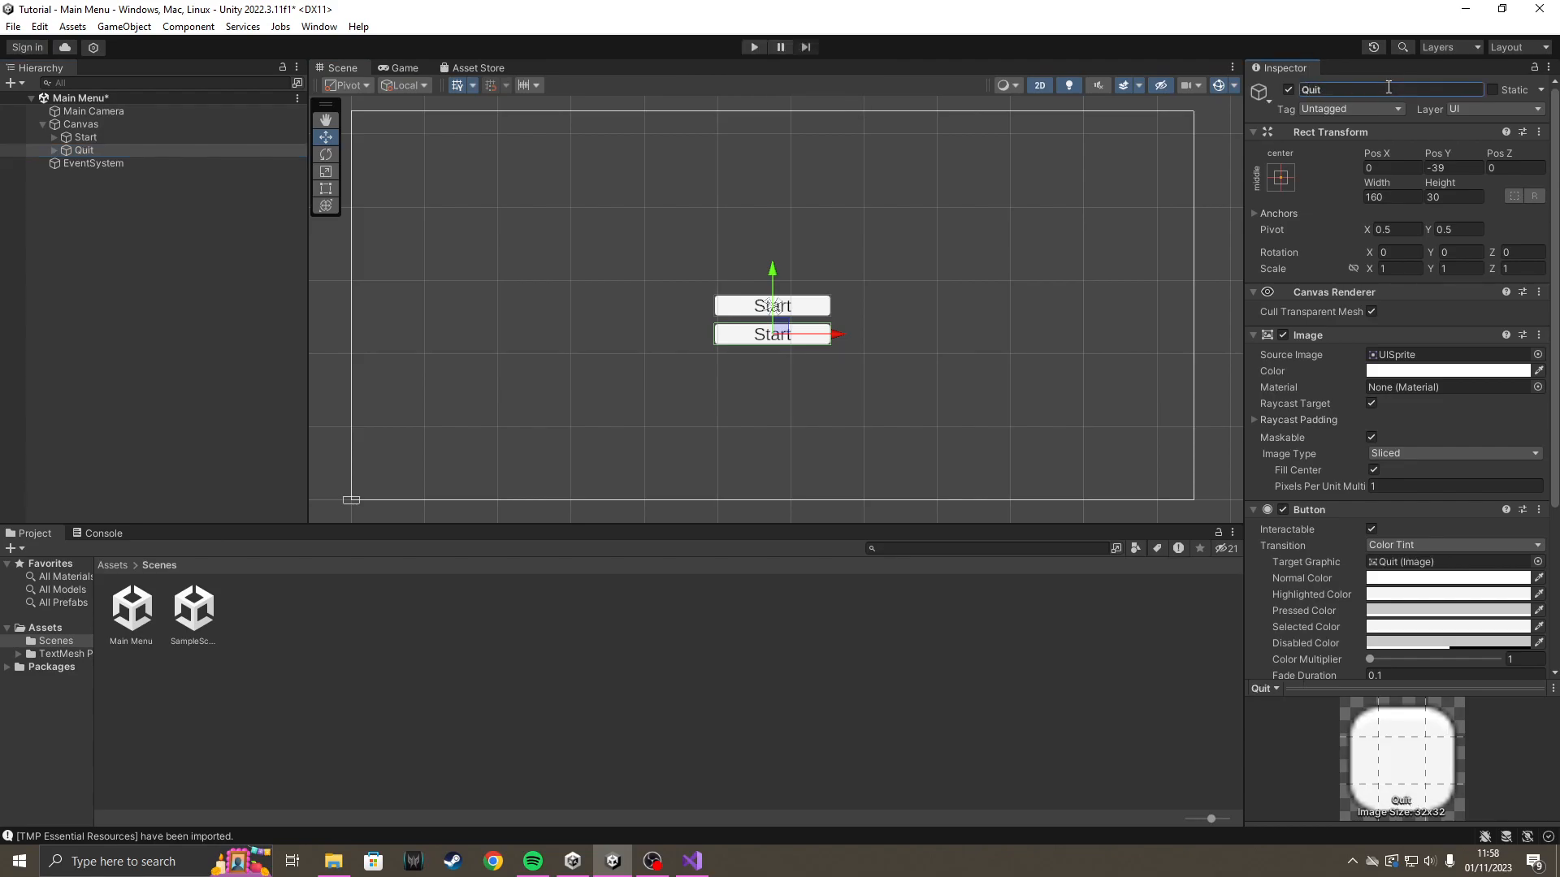
# Replace the Quit button's label with "Quit" in its child Text (TMP) object.
pyautogui.click(54, 150)
pyautogui.click(163, 164)
pyautogui.click(1338, 417)
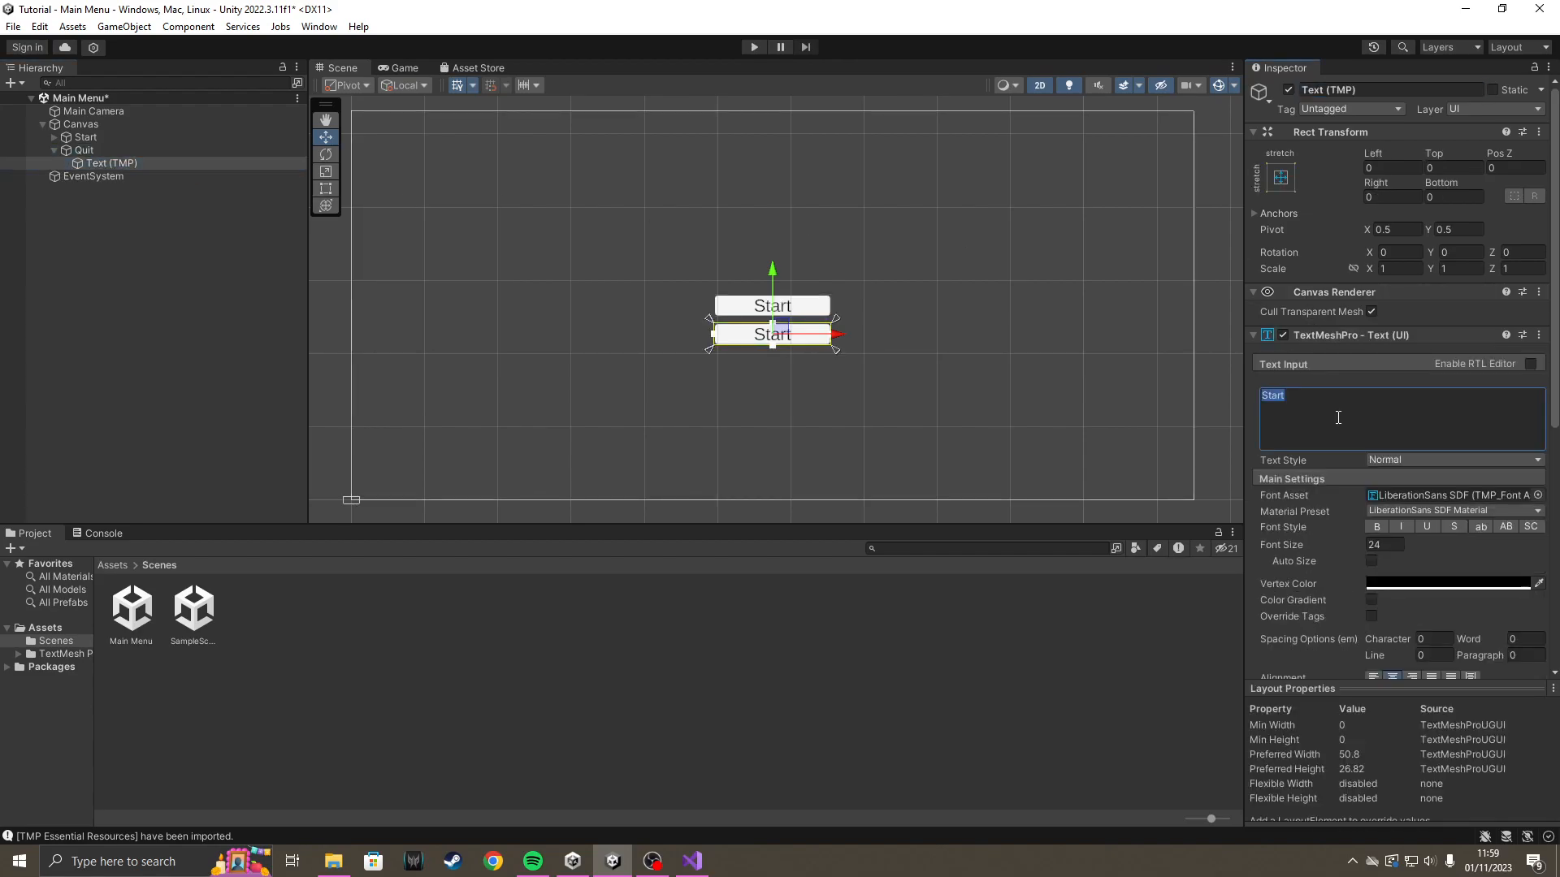
pyautogui.press('capslock')
pyautogui.write('Q')
pyautogui.press('capslock')
pyautogui.write('uit')
pyautogui.click(939, 408)
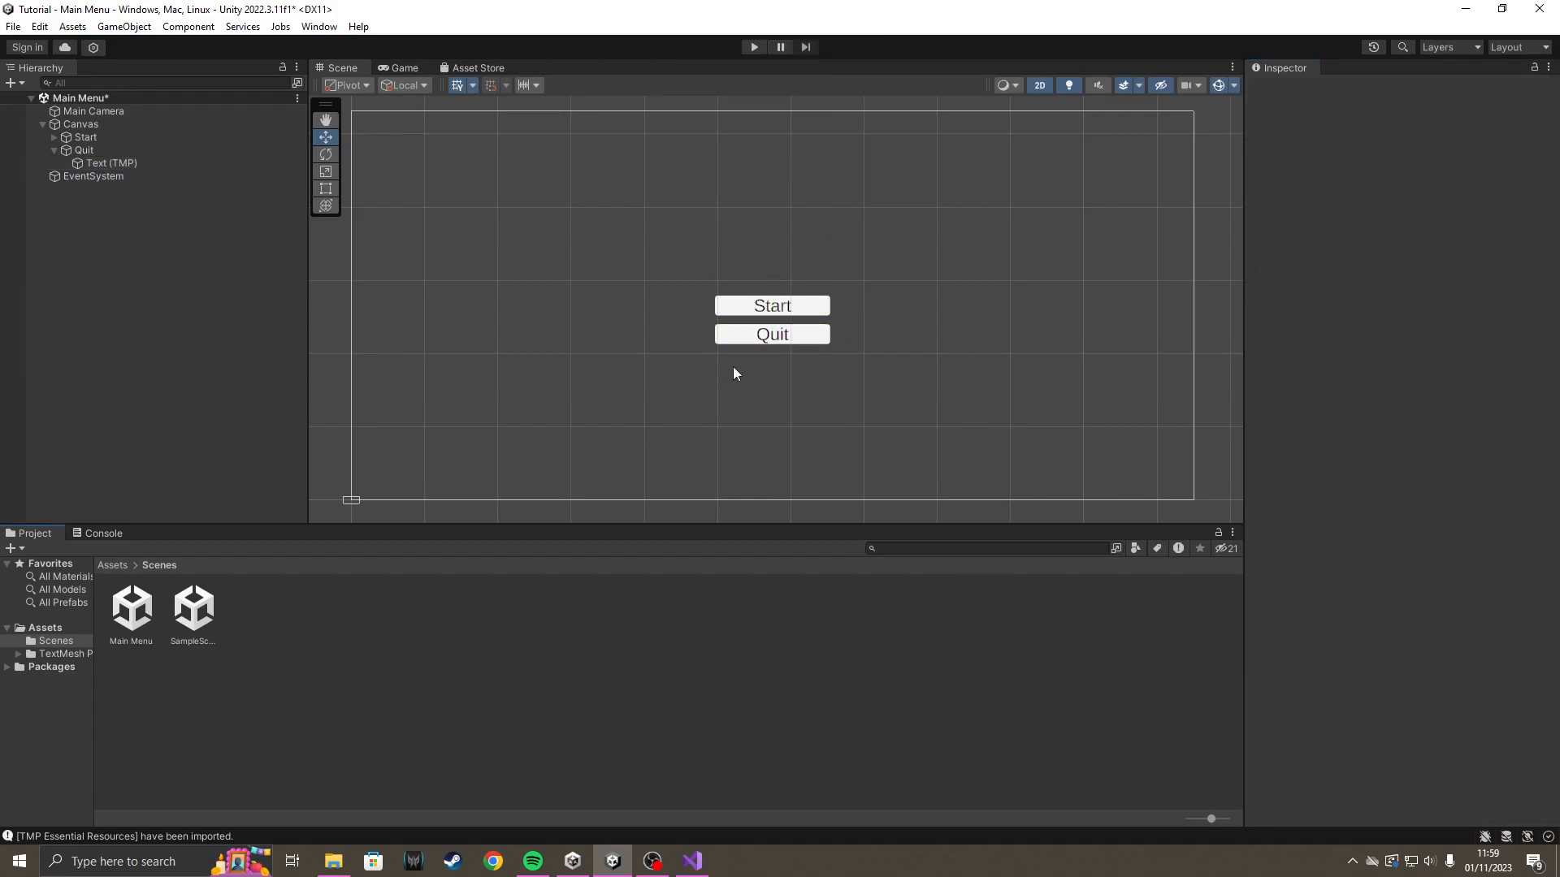
# Play-test the menu's Start and Quit buttons, stop play mode, and examine the Start button's On Click () event list.
pyautogui.click(753, 47)
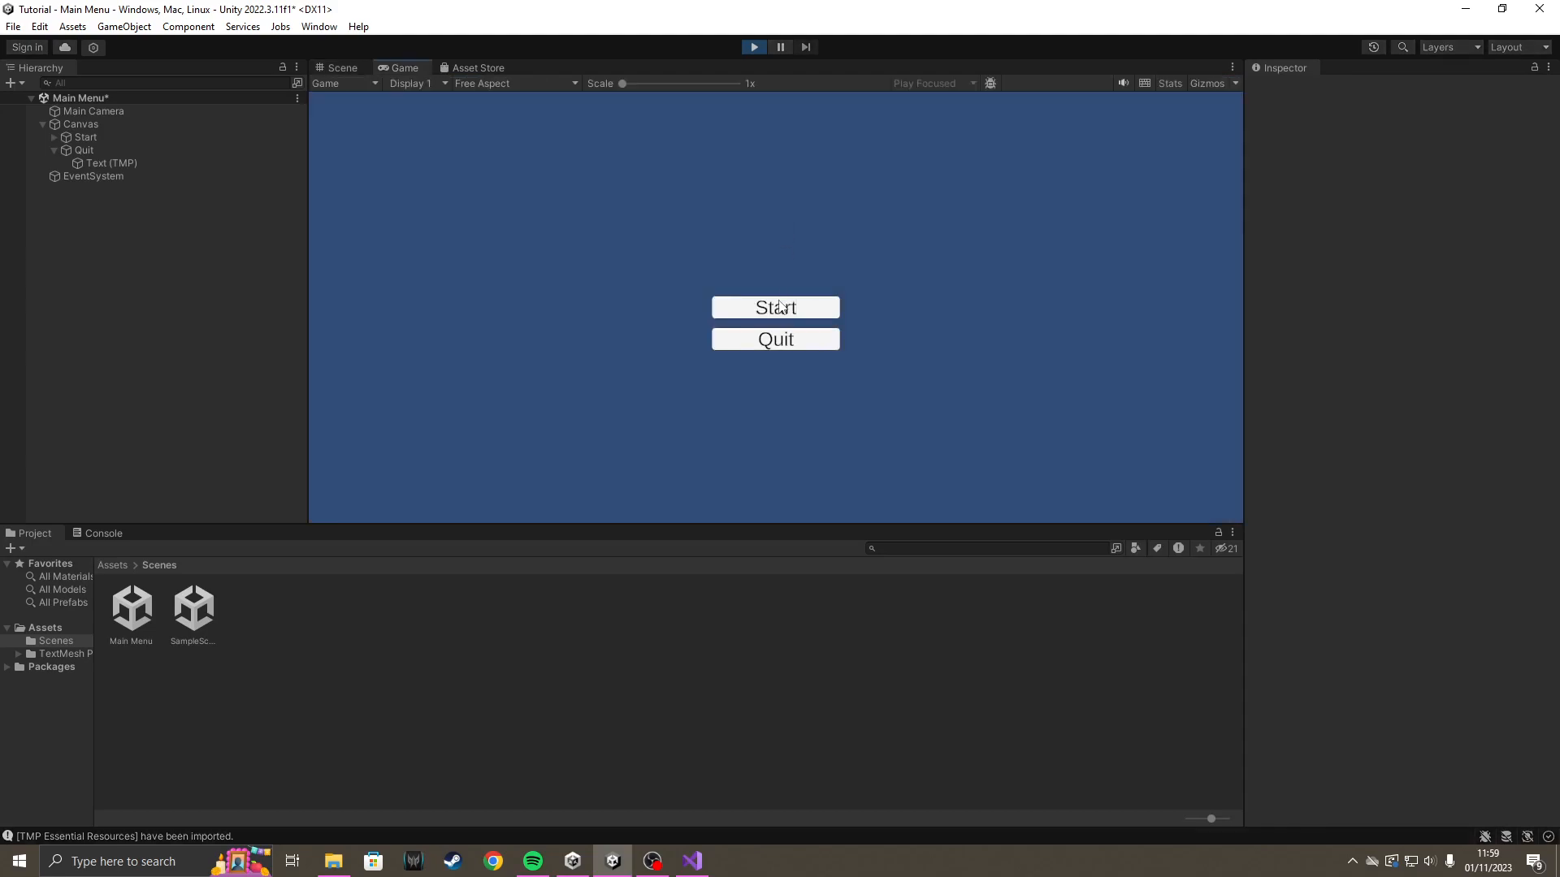
pyautogui.click(777, 347)
pyautogui.click(821, 344)
pyautogui.click(775, 346)
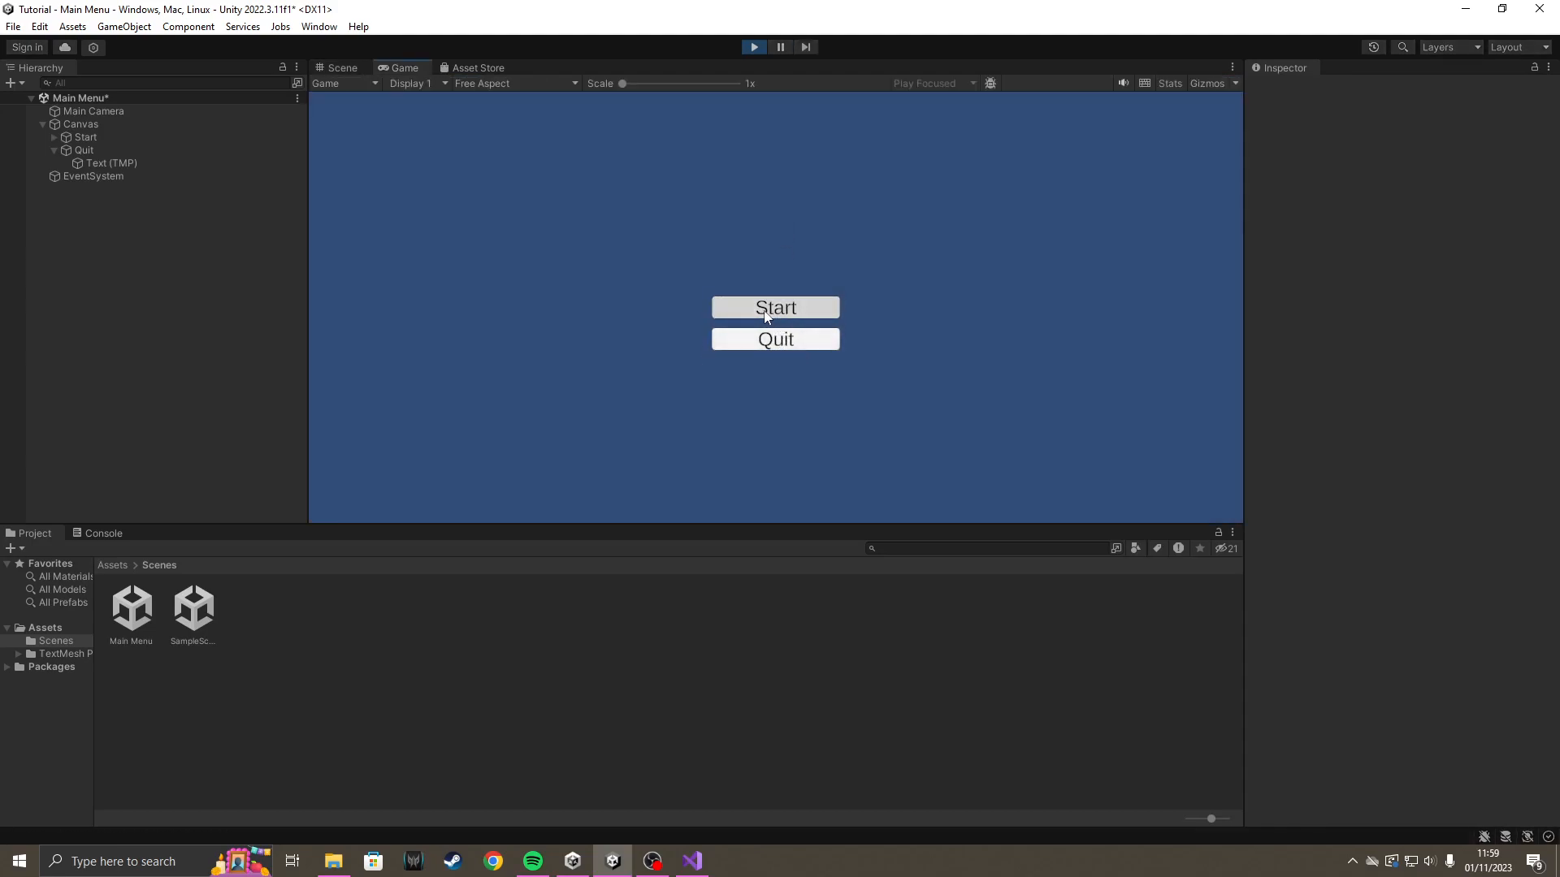
pyautogui.click(753, 47)
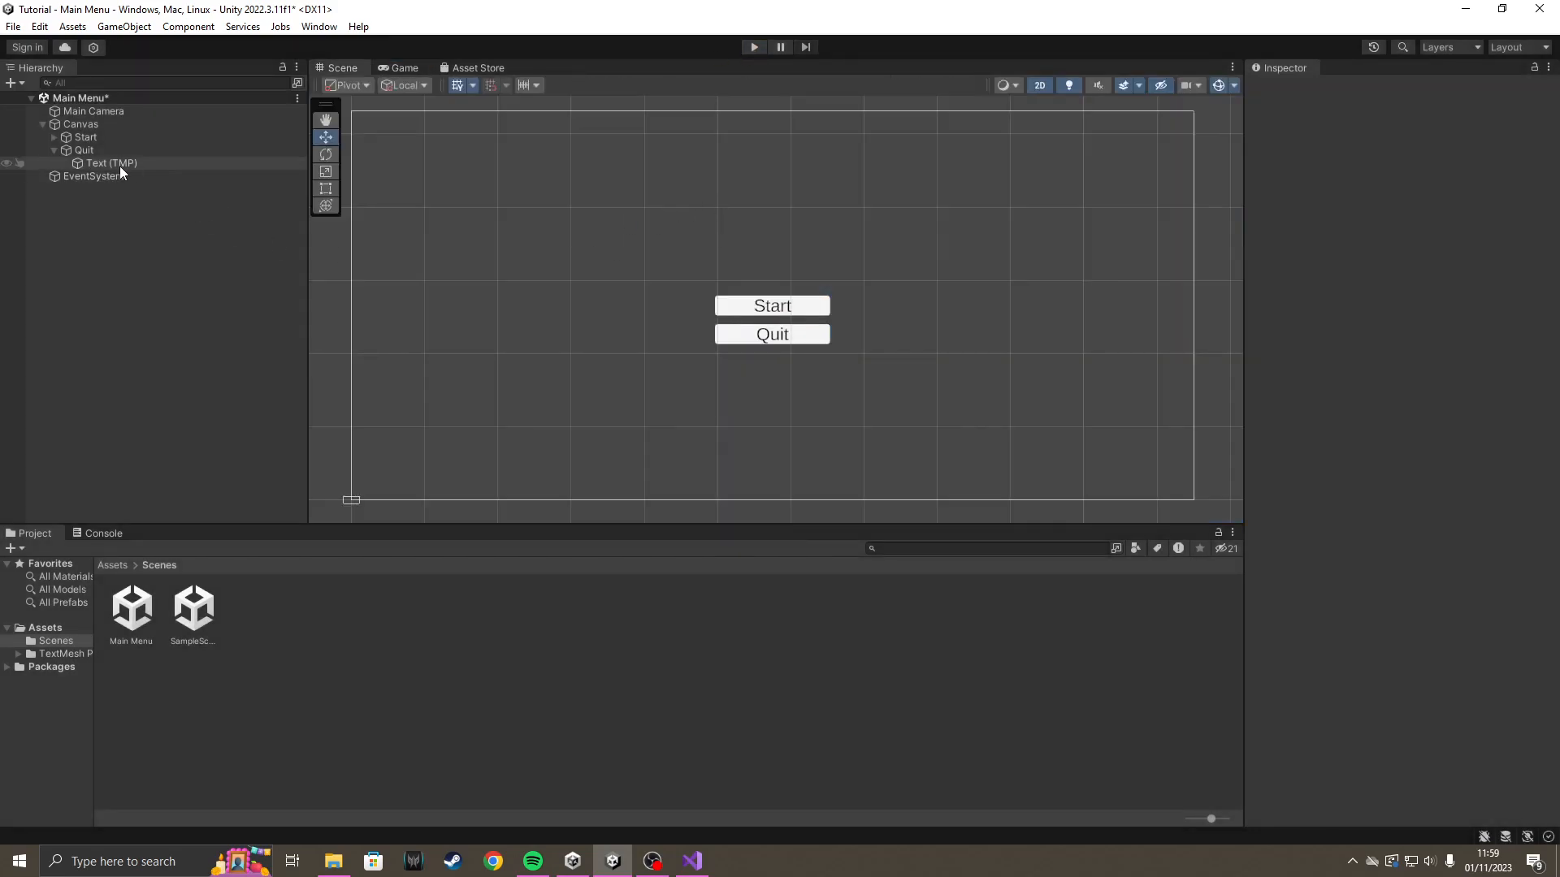
pyautogui.click(54, 151)
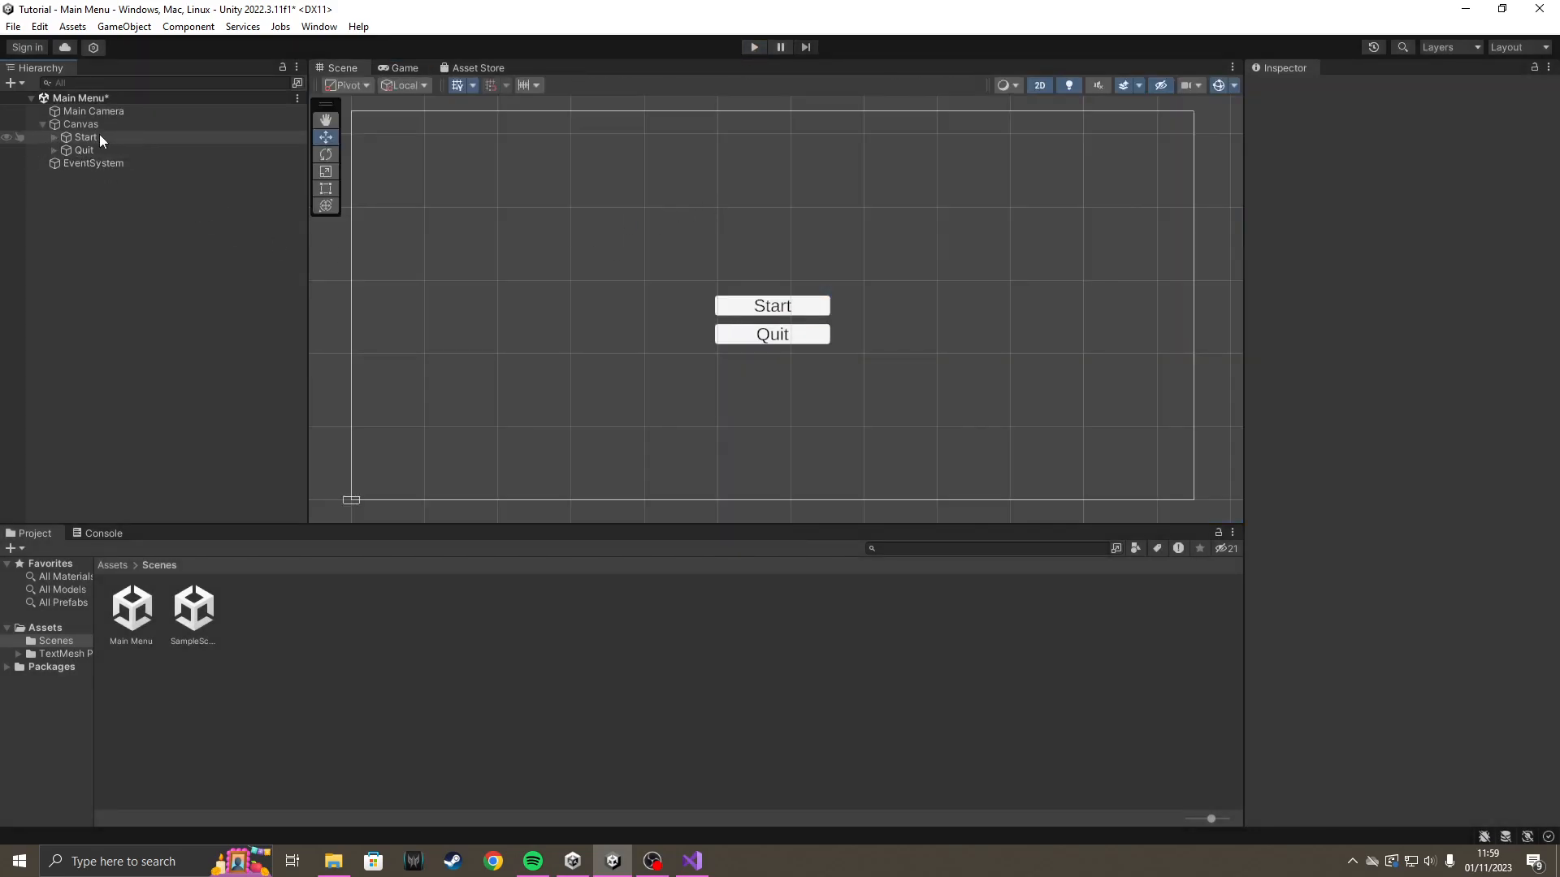
pyautogui.click(99, 138)
pyautogui.scroll(-5, 1454, 390)
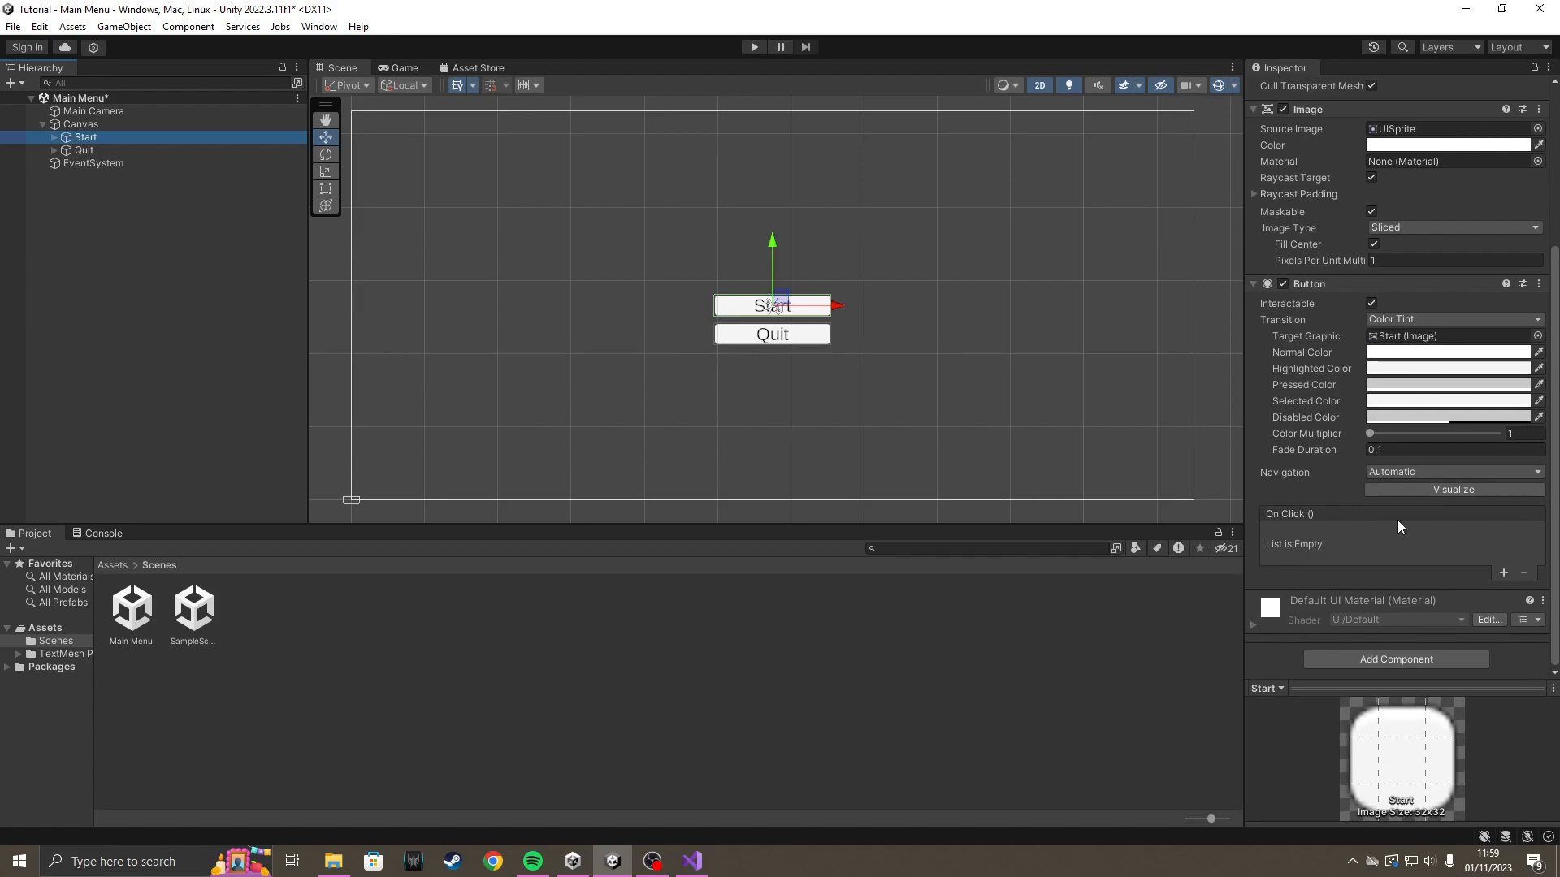
pyautogui.scroll(5, 1384, 454)
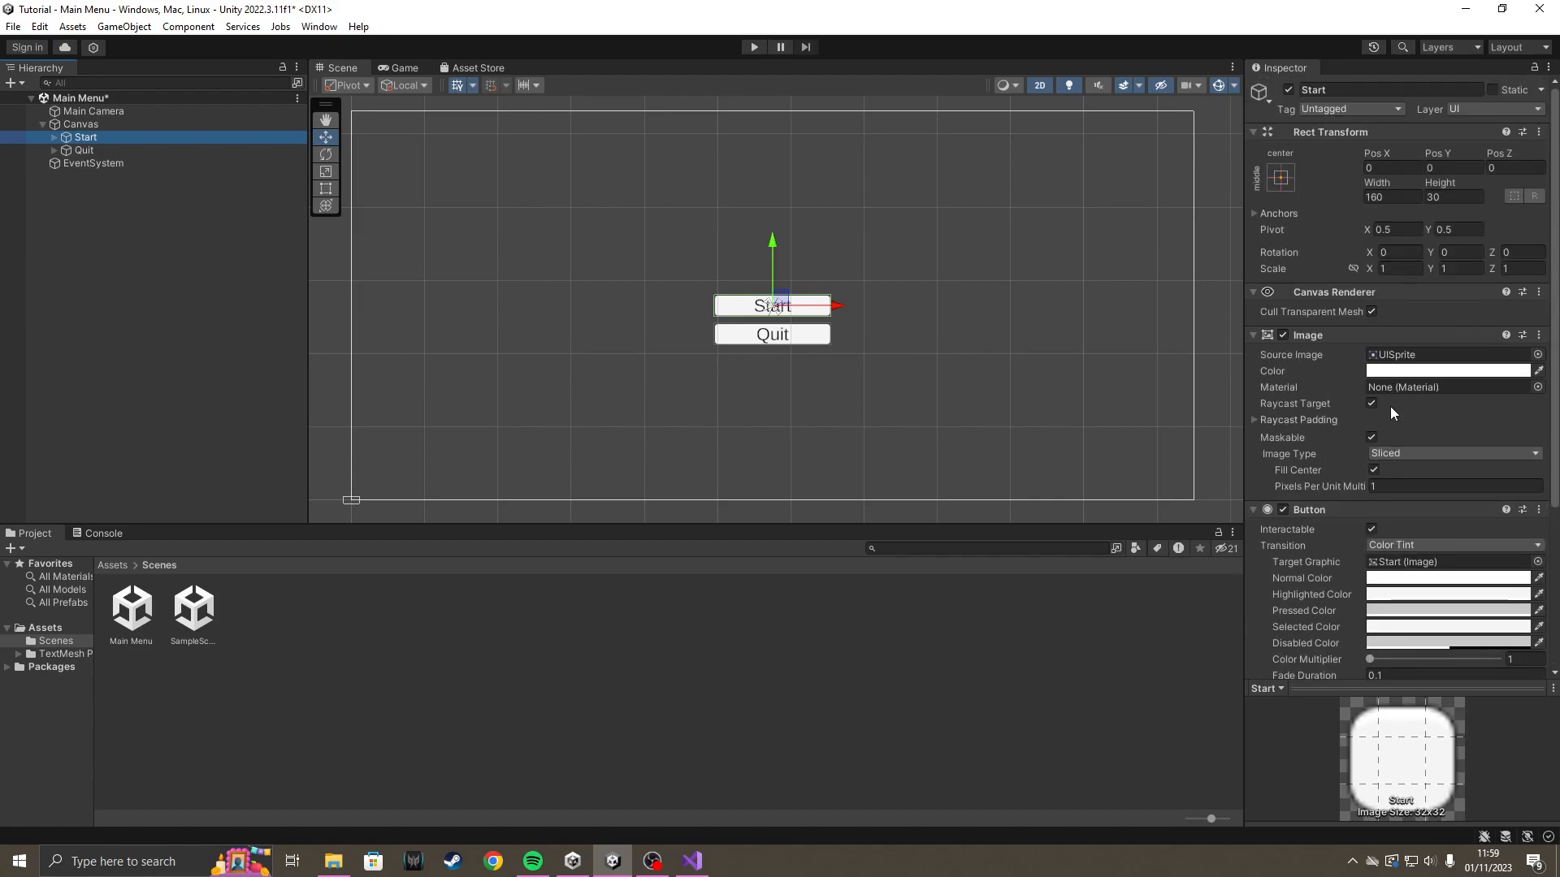
# Create a new script named MainMenu and add it as a component to the Canvas.
pyautogui.click(91, 128)
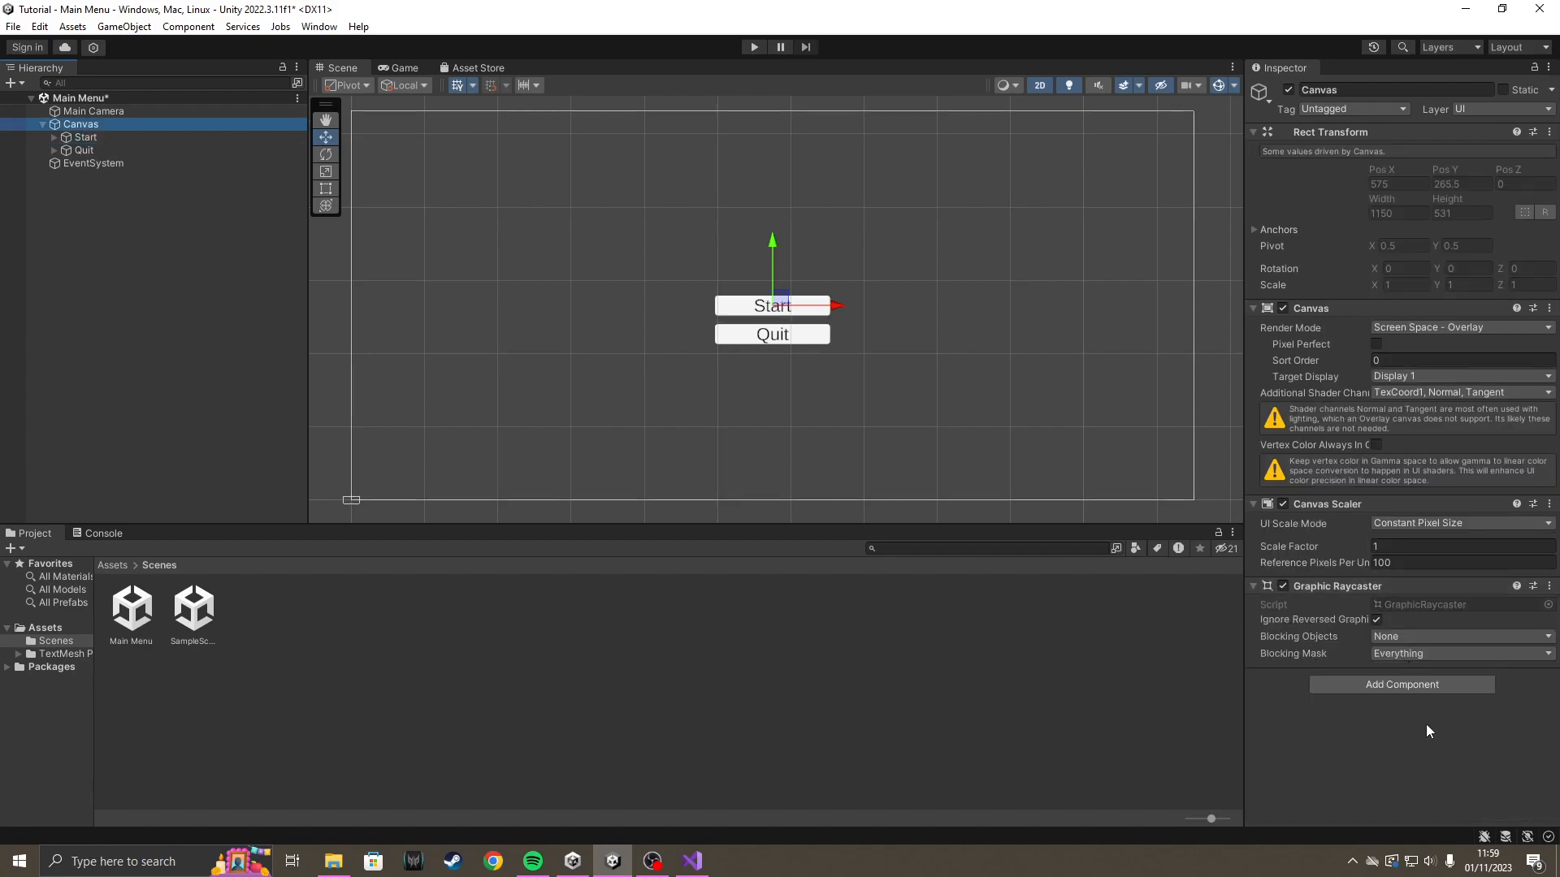
pyautogui.click(1396, 685)
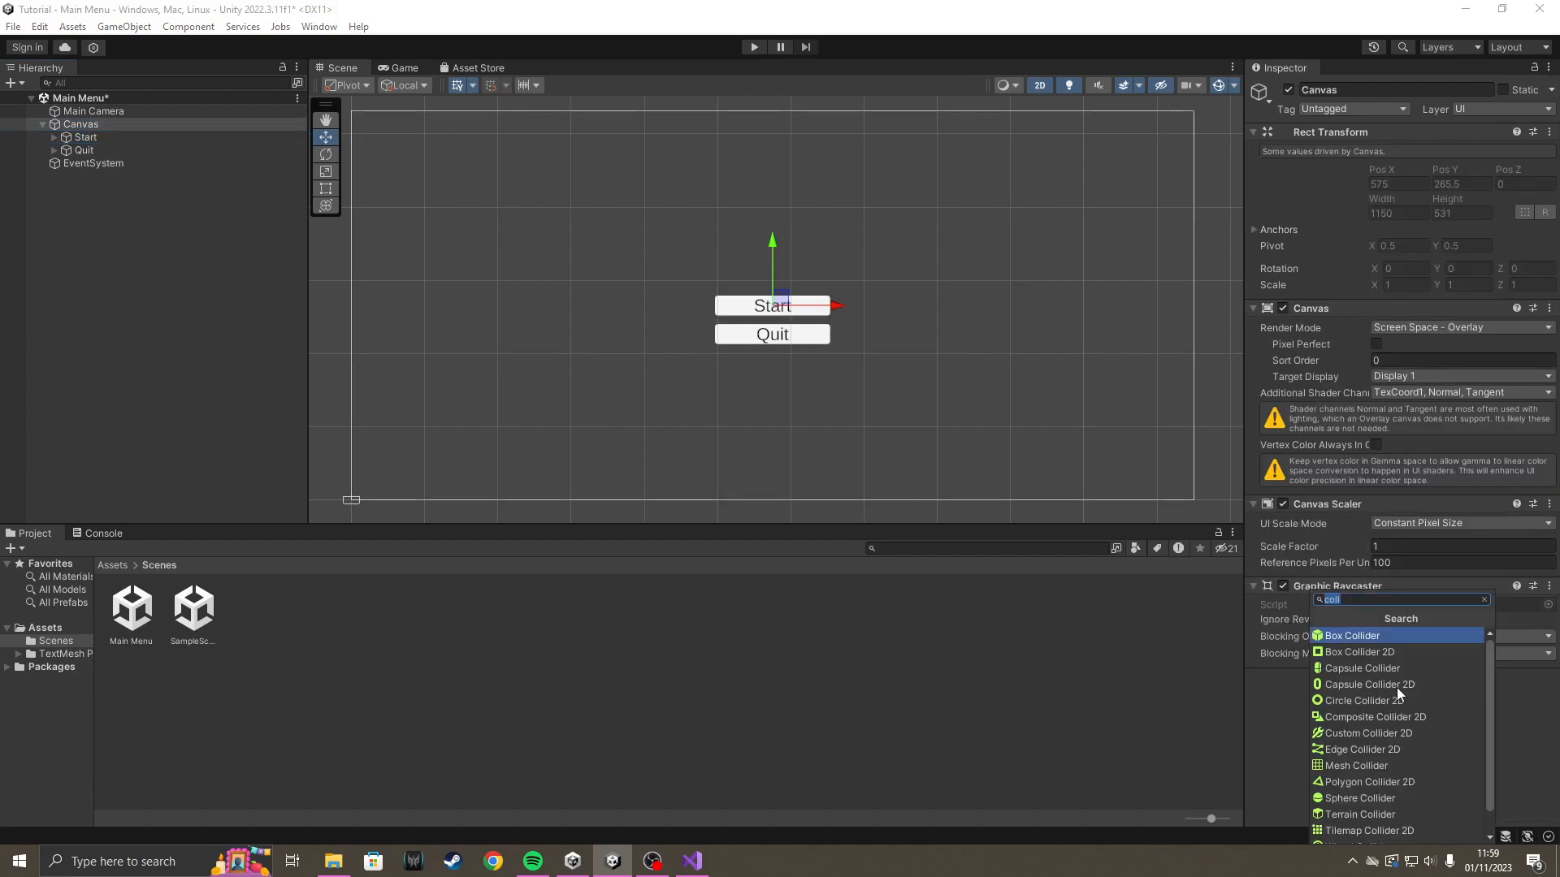
pyautogui.press('BackSpace')
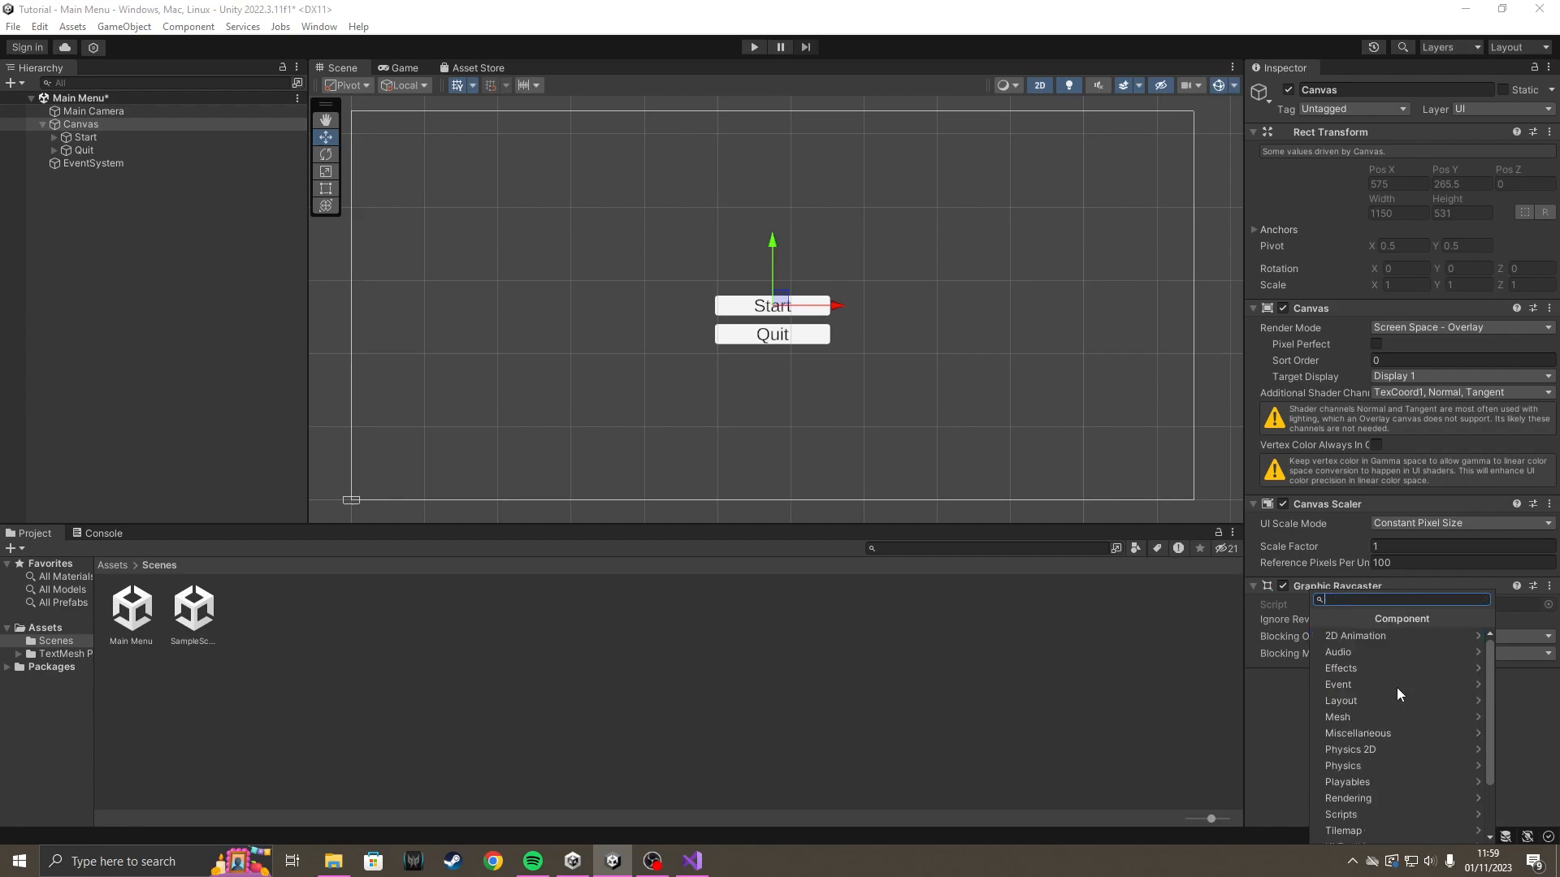
pyautogui.write('M')
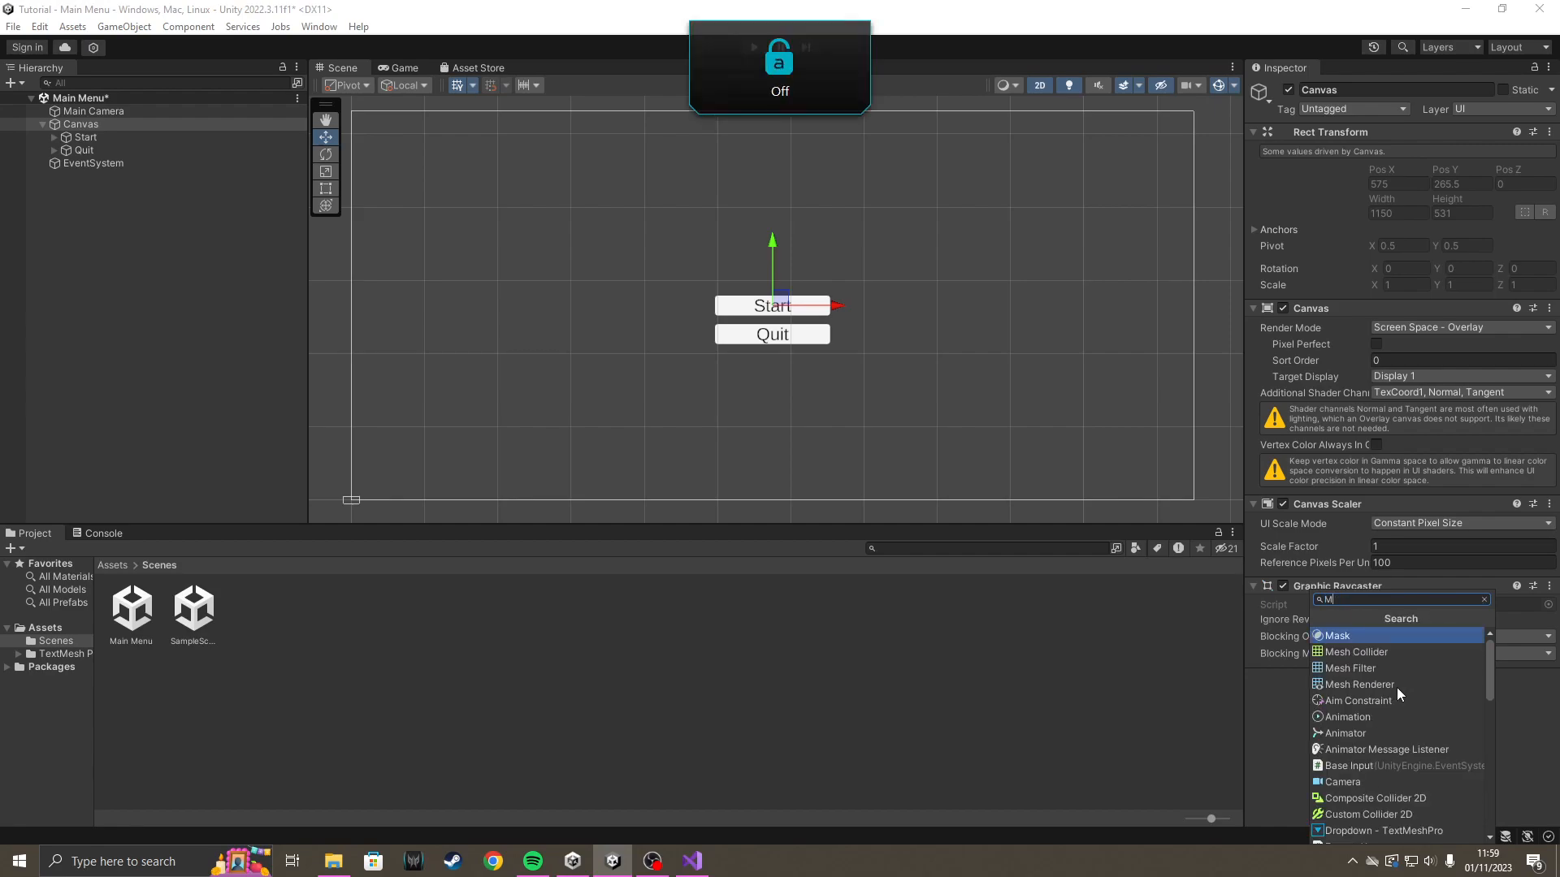
pyautogui.write('ainMenM')
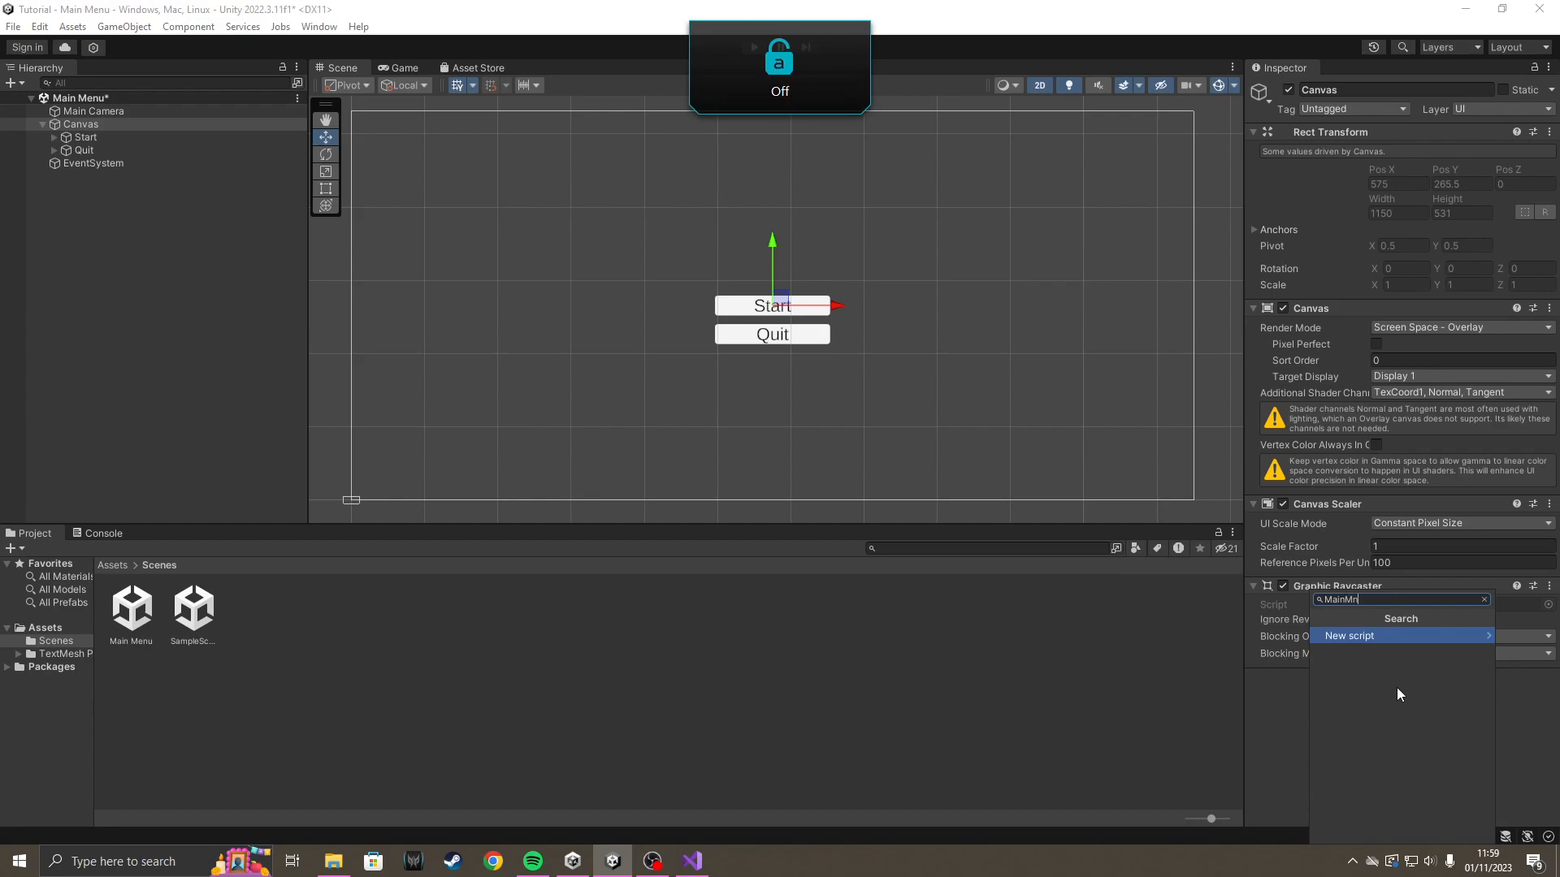
pyautogui.press('BackSpace')
pyautogui.write('enu')
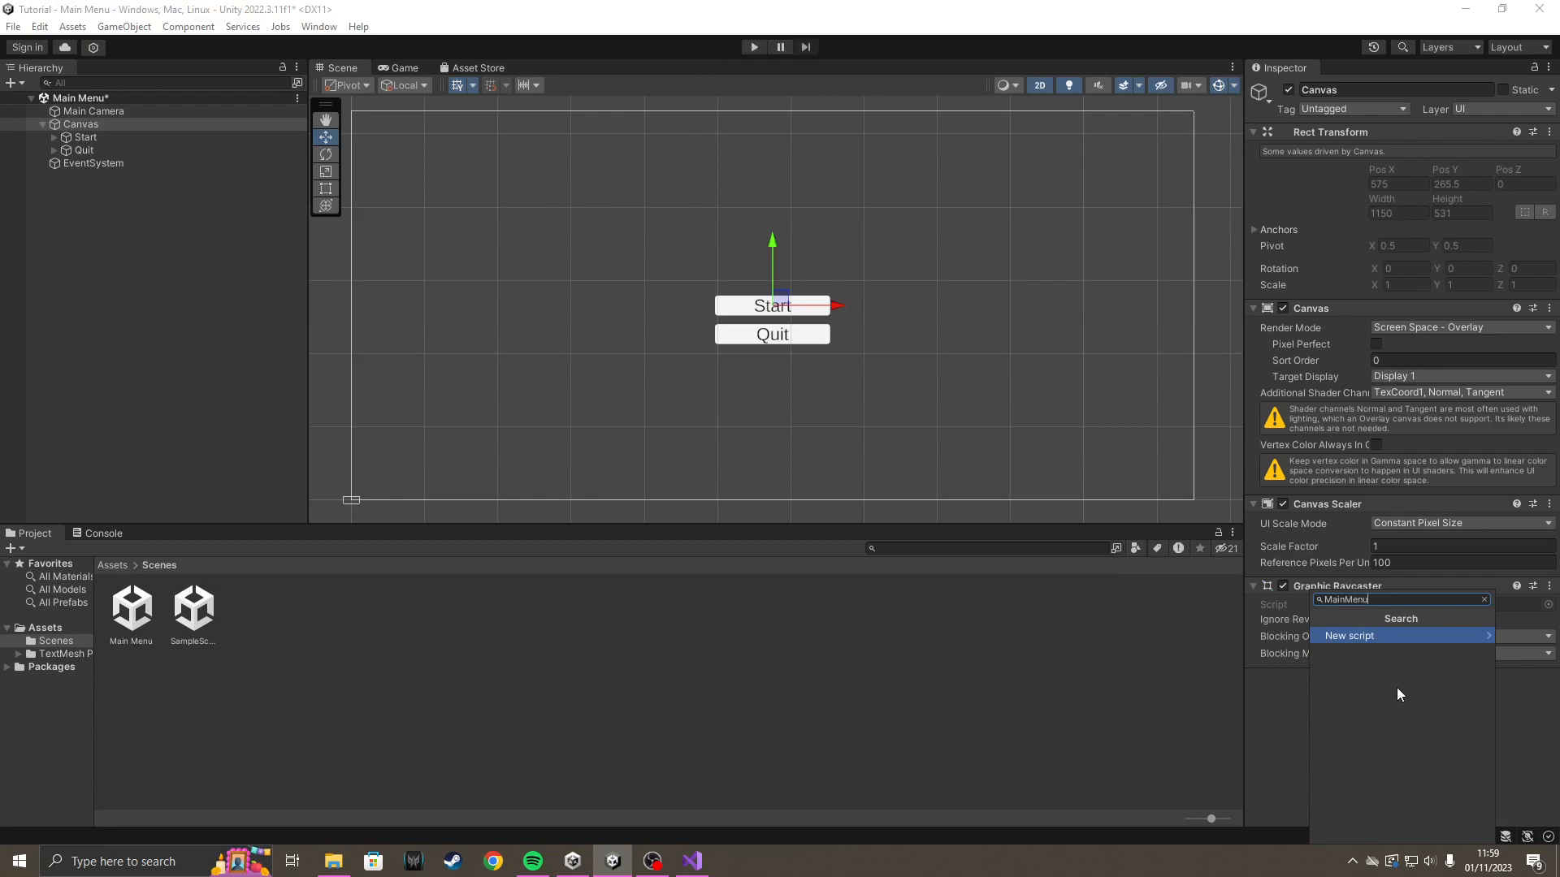
pyautogui.press('Return')
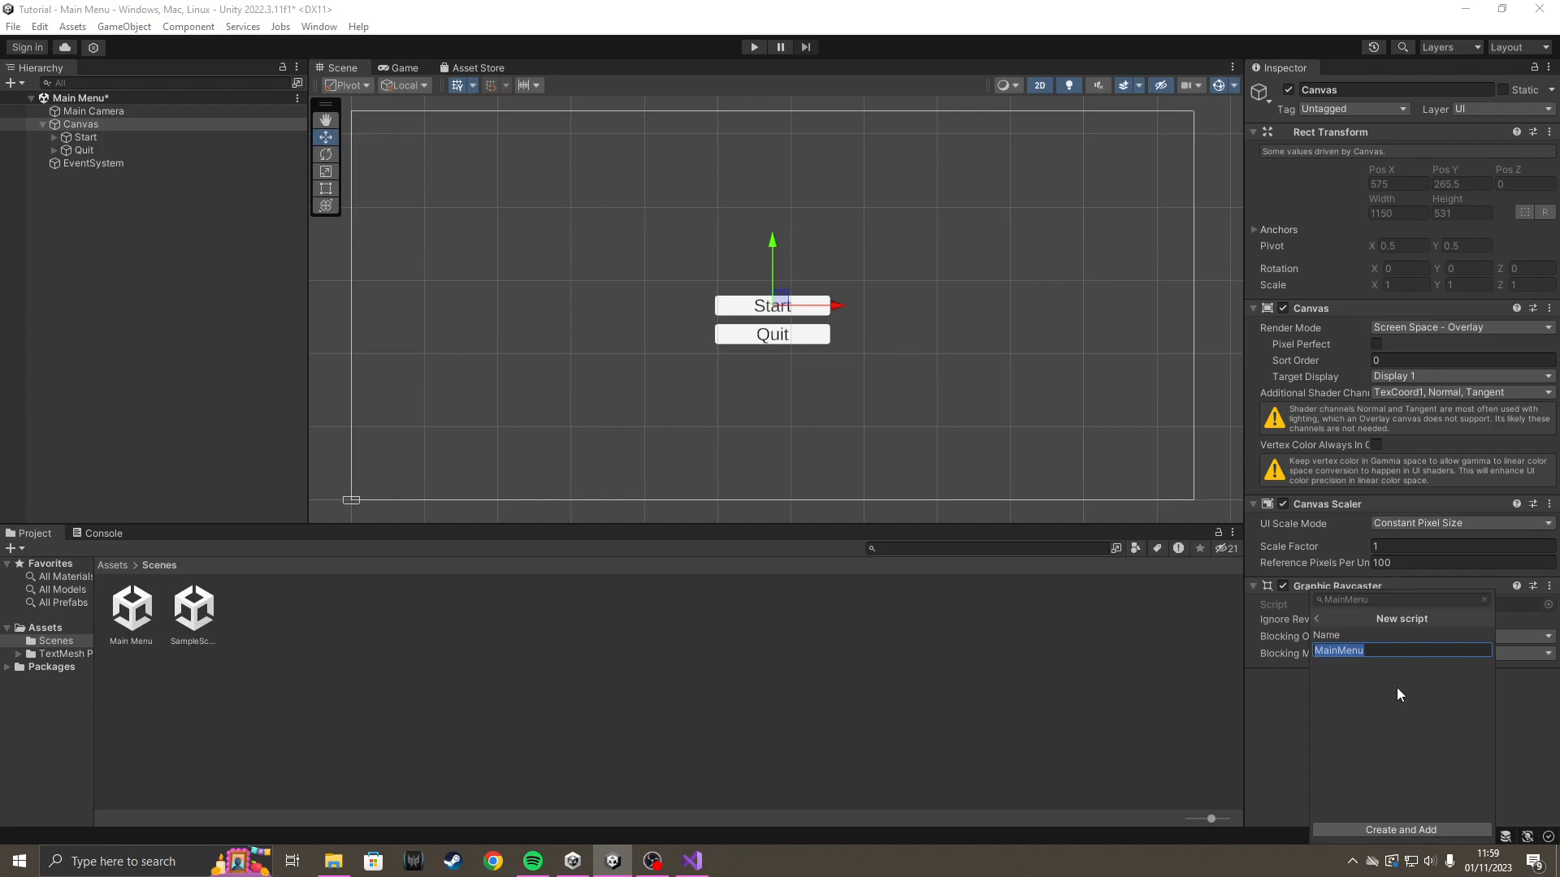
pyautogui.click(1420, 830)
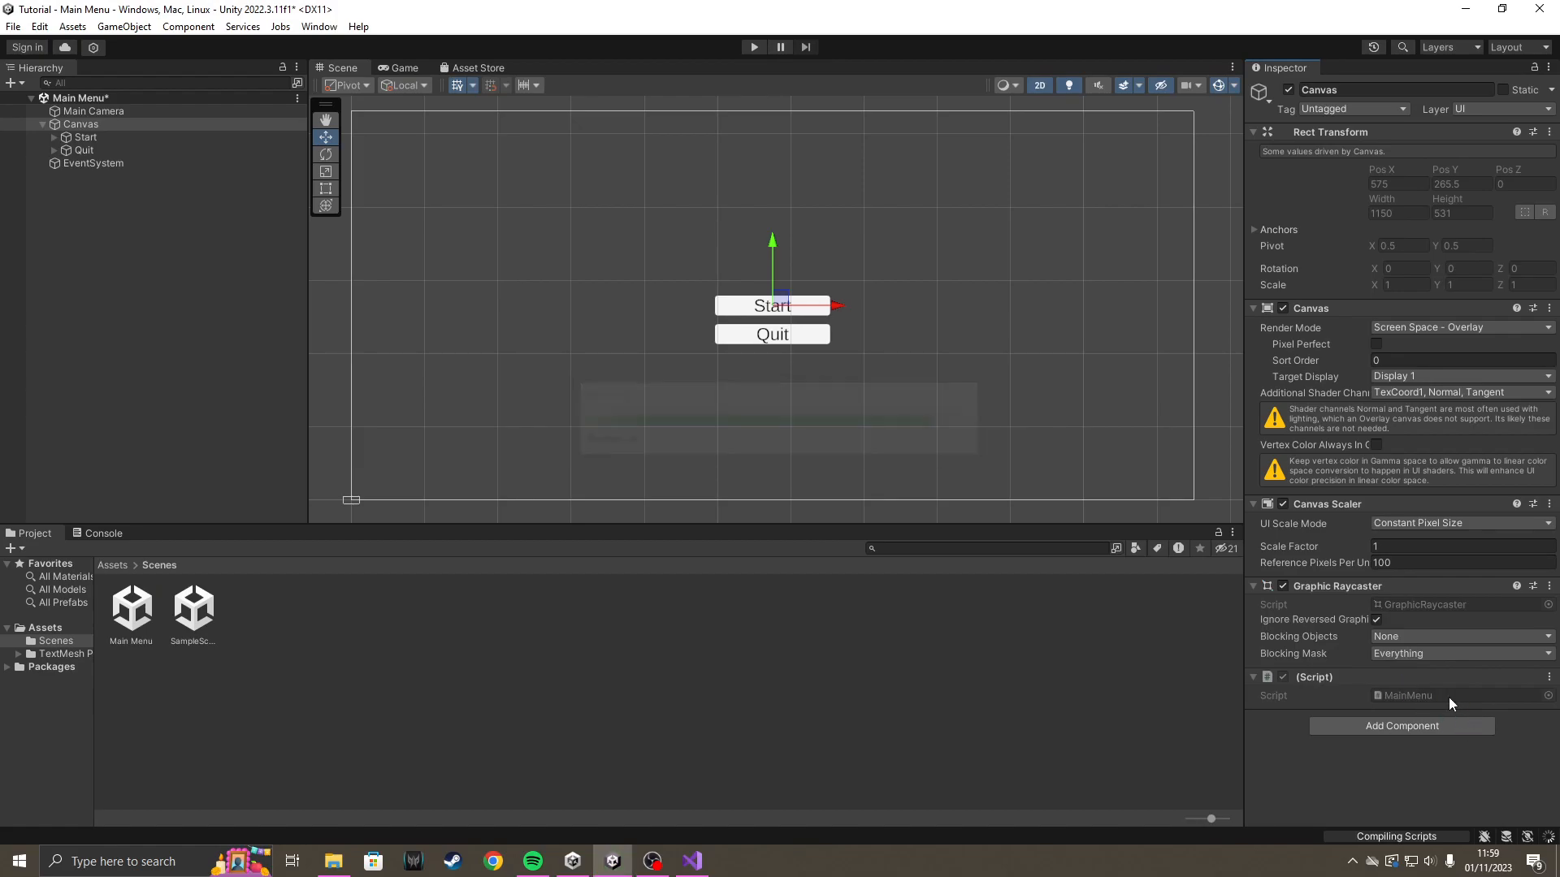
# Open the Canvas's MainMenu script in Visual Studio for editing.
pyautogui.doubleClick(1445, 695)
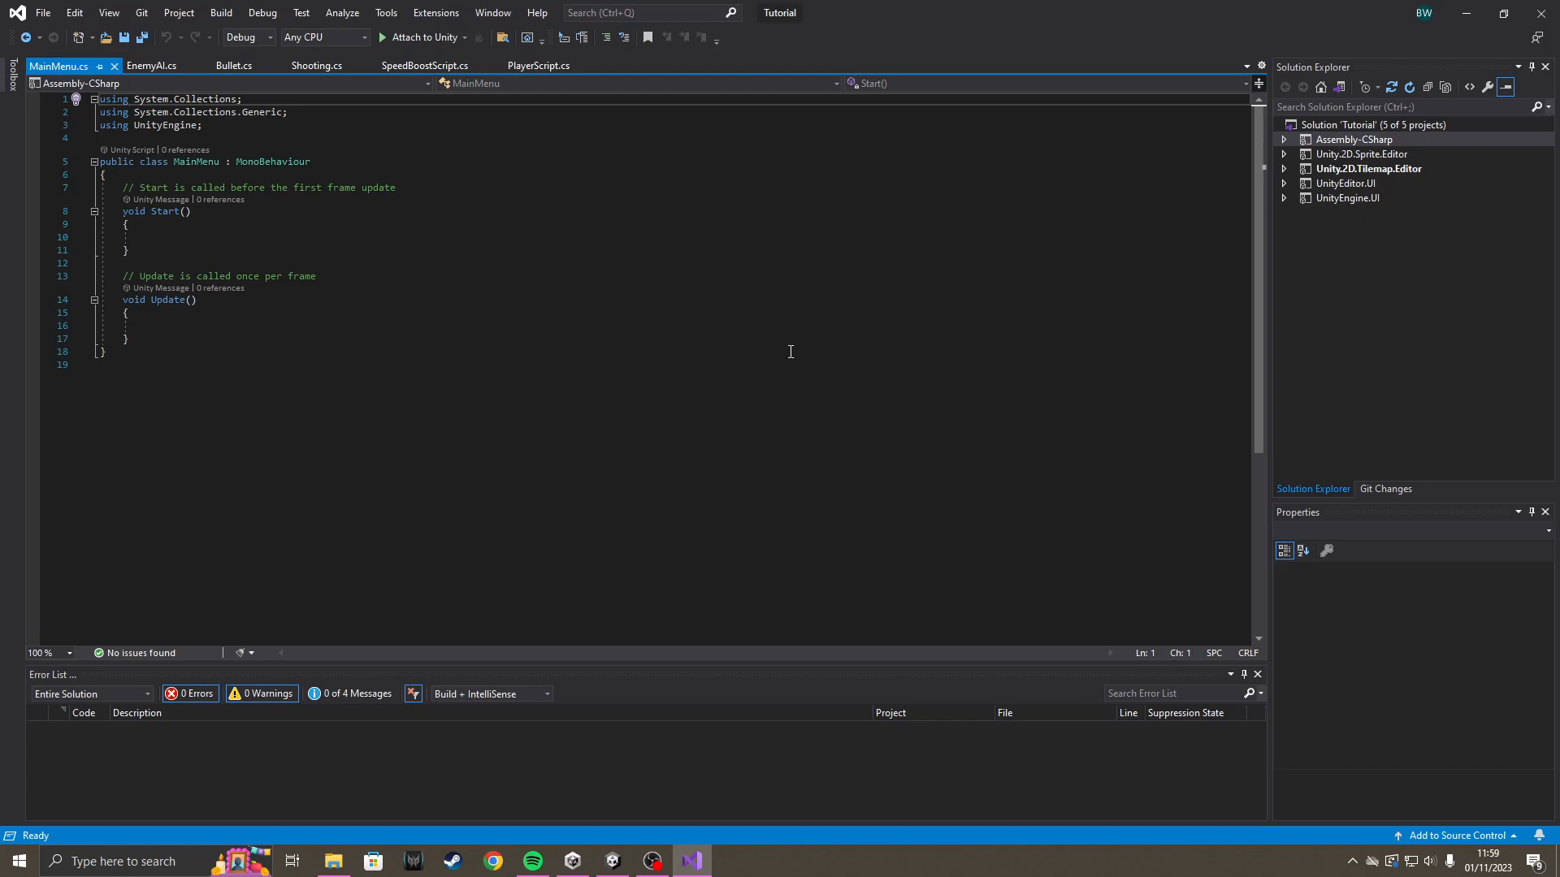
pyautogui.click(315, 127)
pyautogui.click(616, 263)
pyautogui.click(586, 314)
pyautogui.click(581, 326)
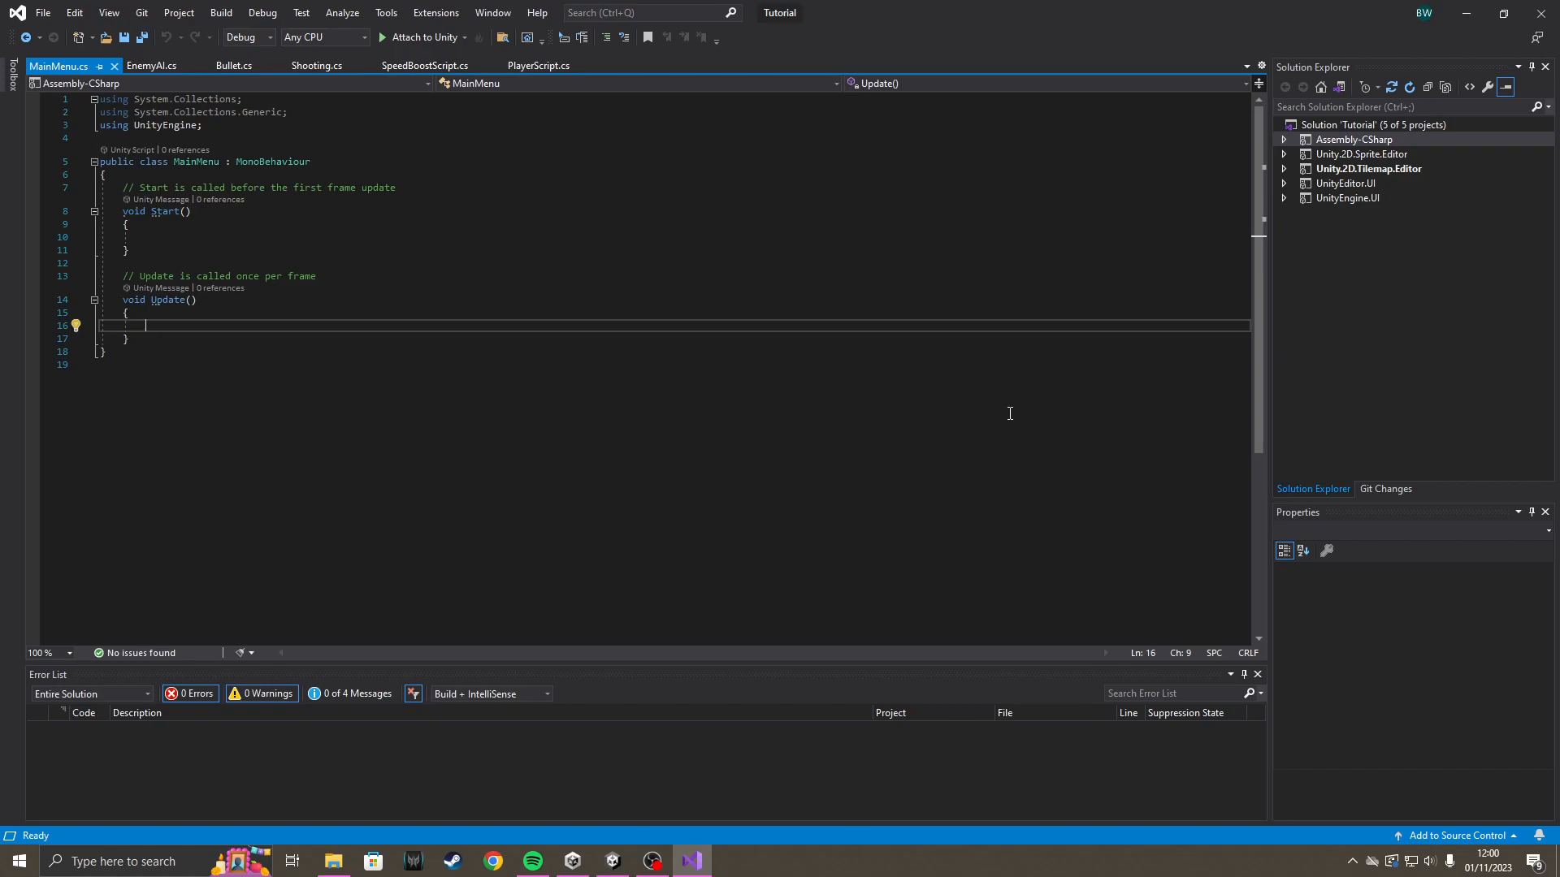
# Add the directive "using UnityEngine.SceneManagement;" on a new line below "using UnityEngine;".
pyautogui.click(437, 130)
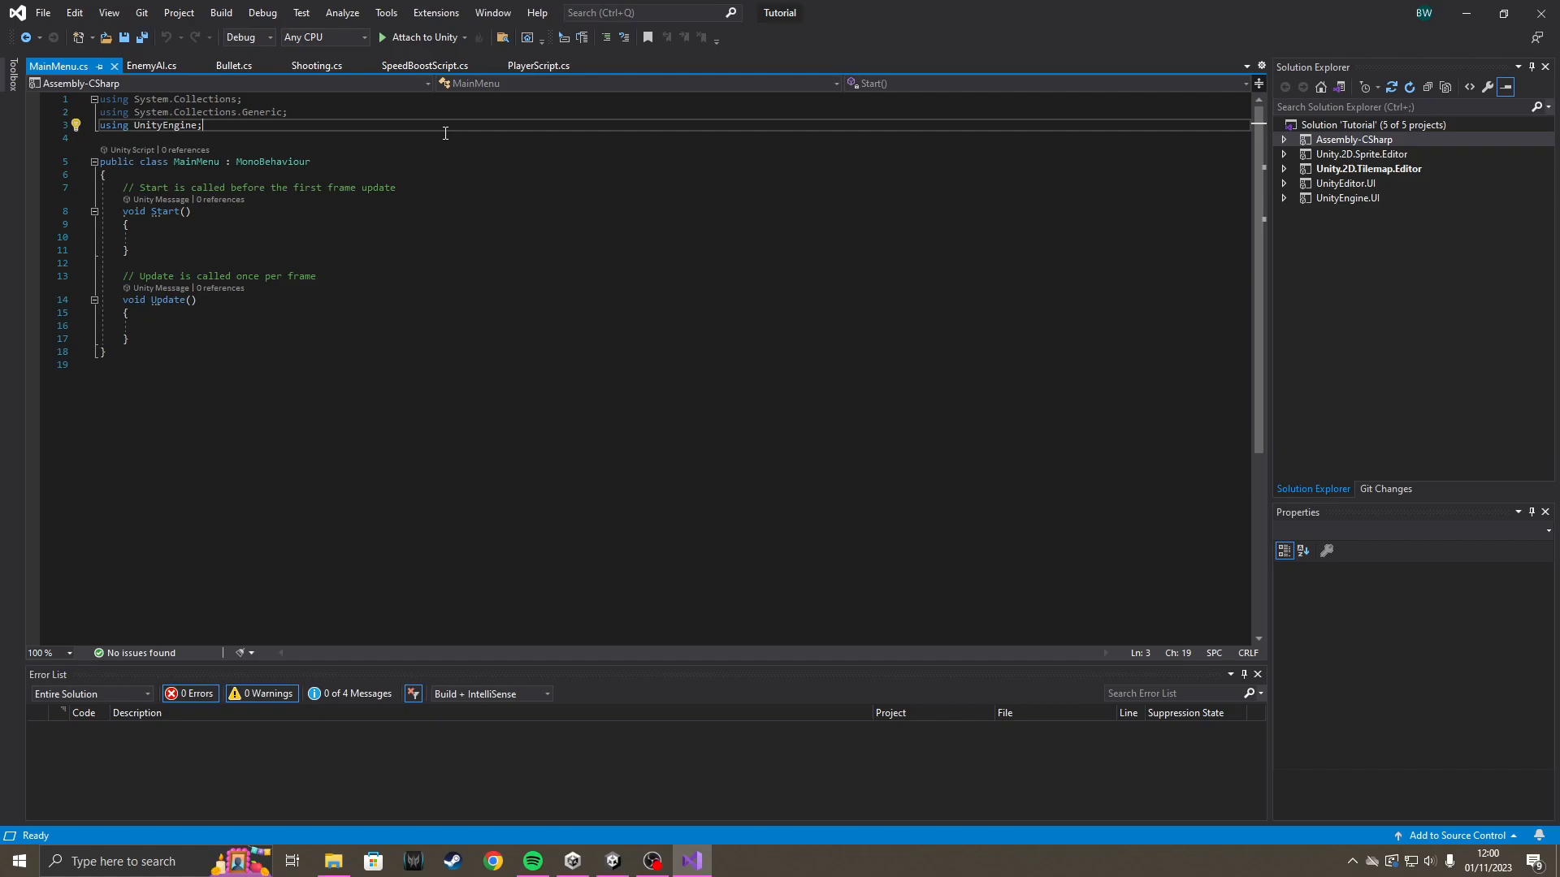
pyautogui.press('Return')
pyautogui.write('using')
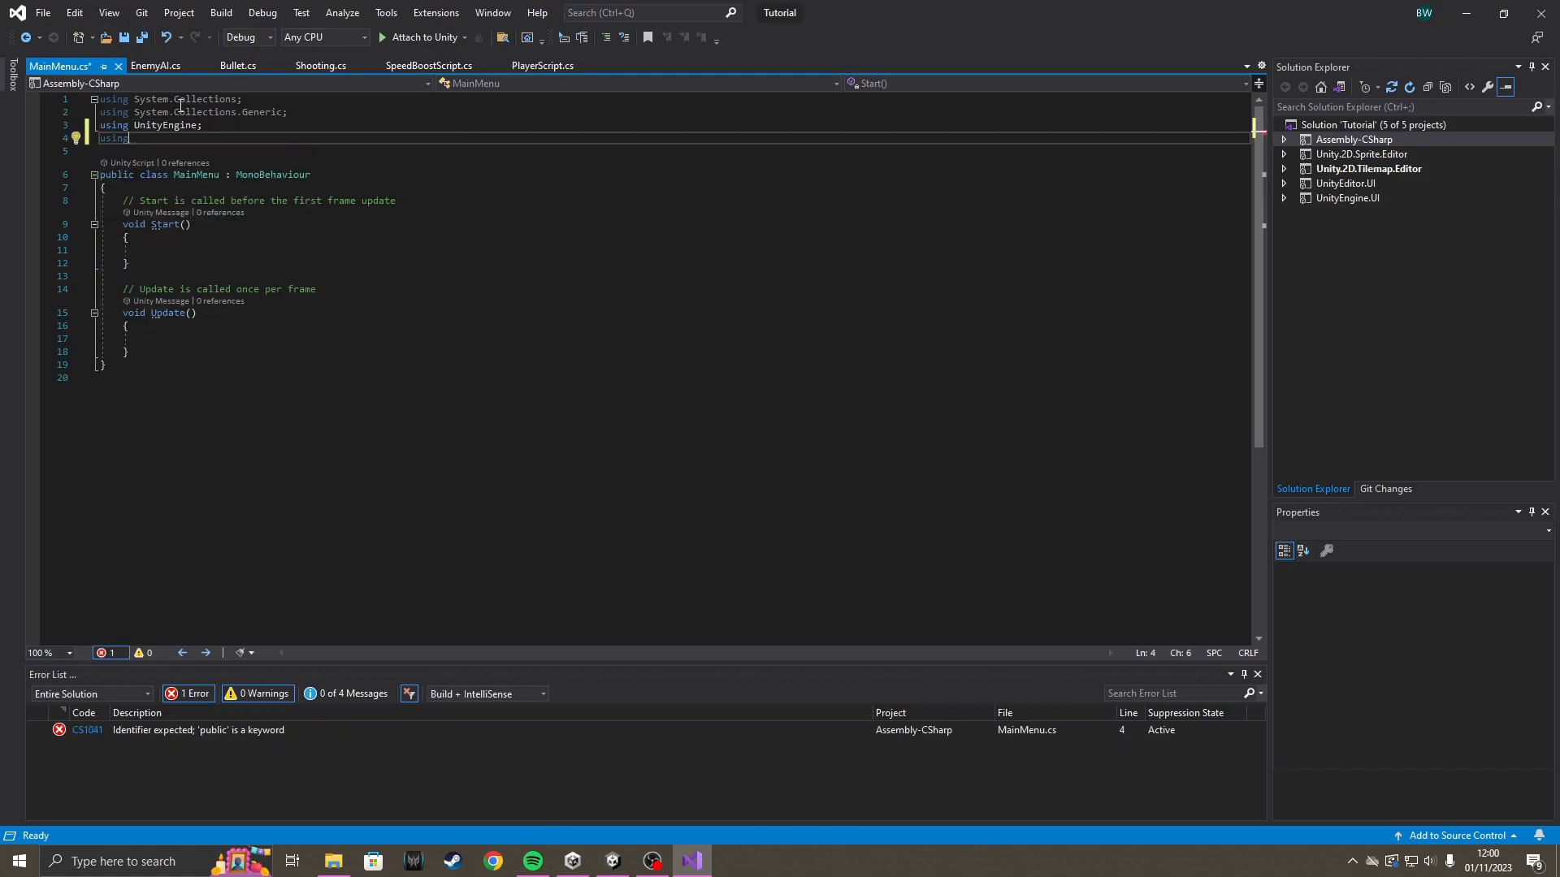
pyautogui.write(' uni')
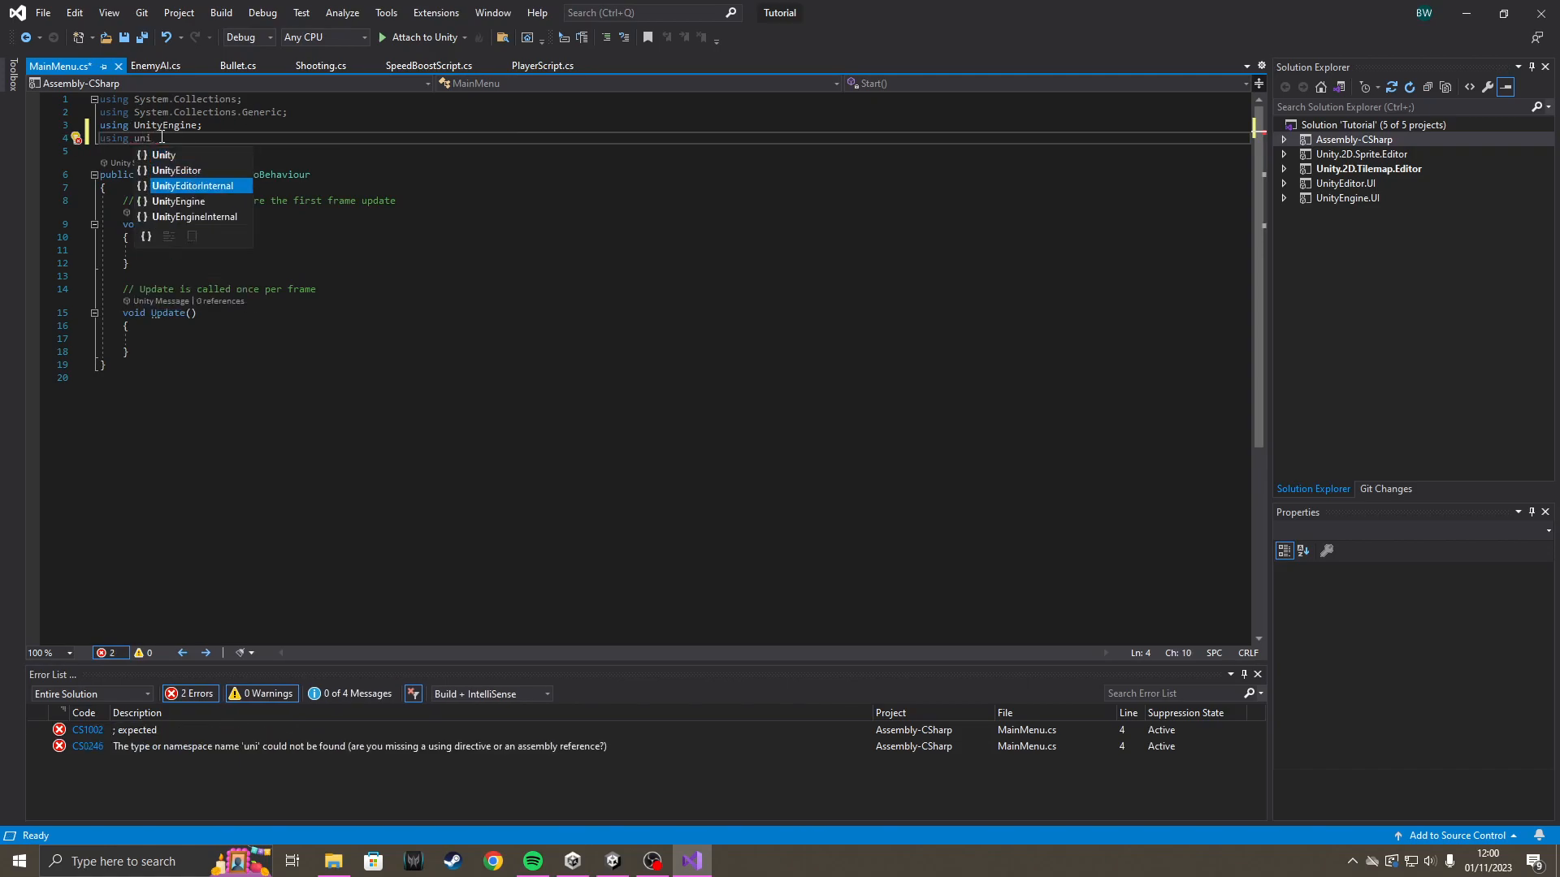
pyautogui.write('tyEngine.SceneManagement')
pyautogui.press('Tab')
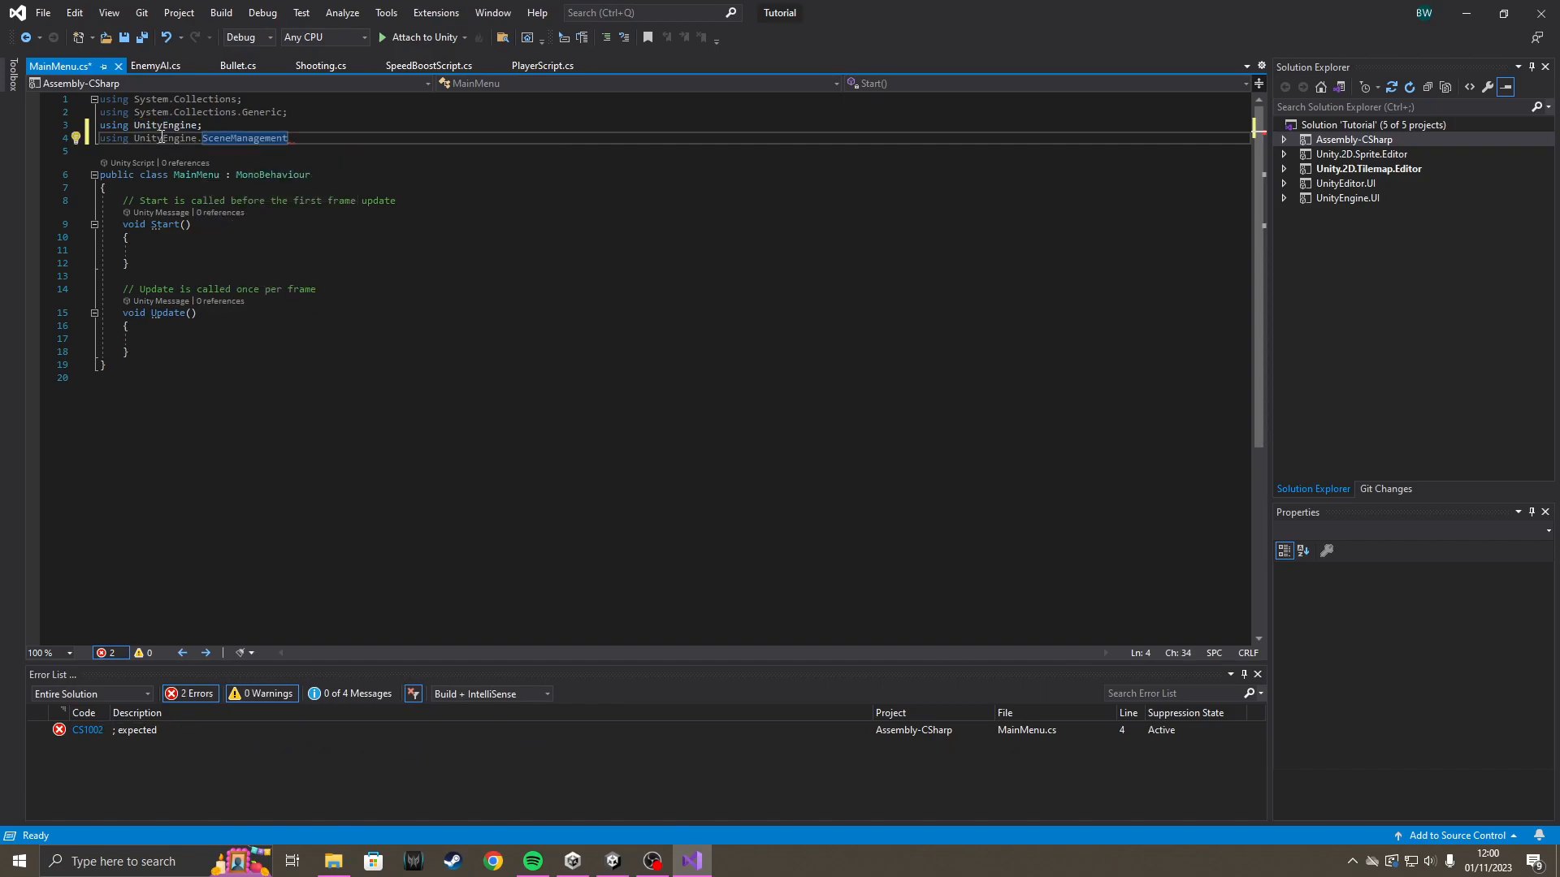
pyautogui.write(';')
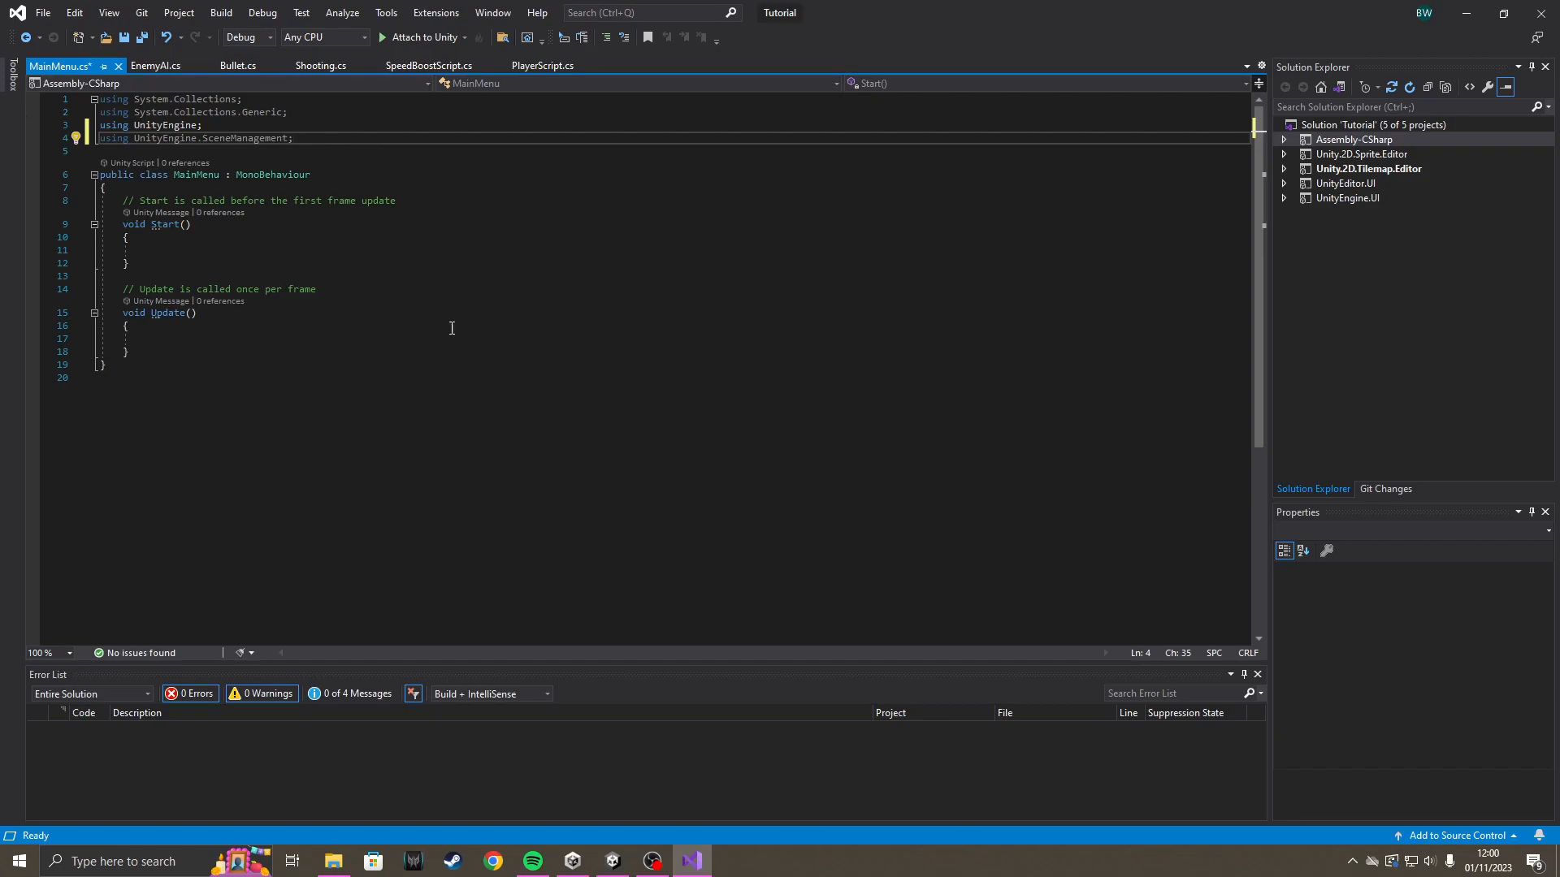
# Add a public void StartButton() method with an empty body below Update() in the MainMenu class.
pyautogui.click(363, 342)
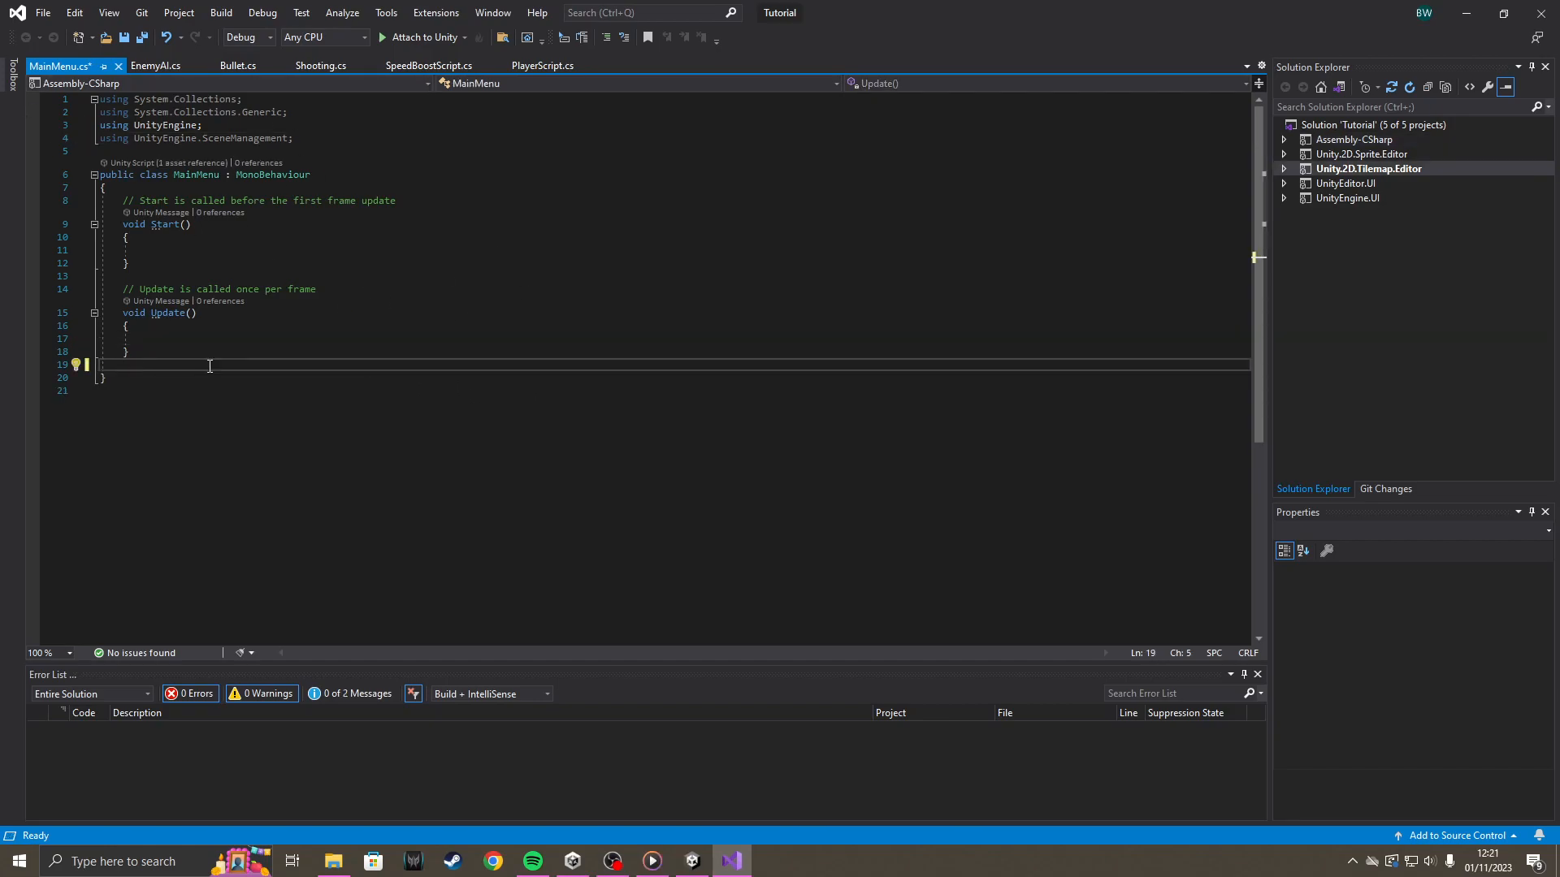
pyautogui.write('public')
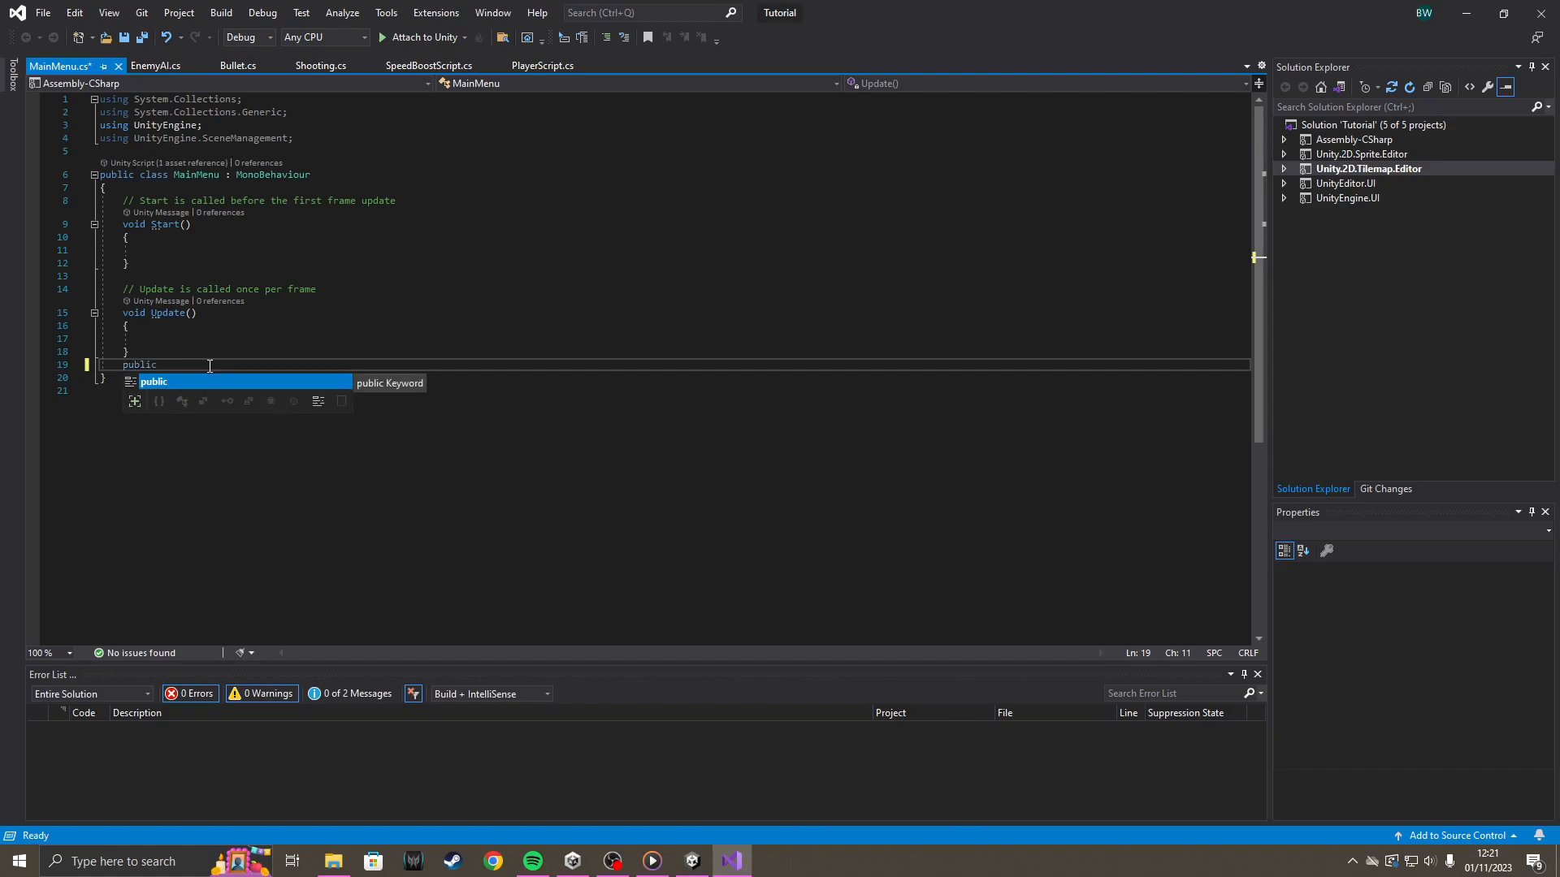
pyautogui.write(' void')
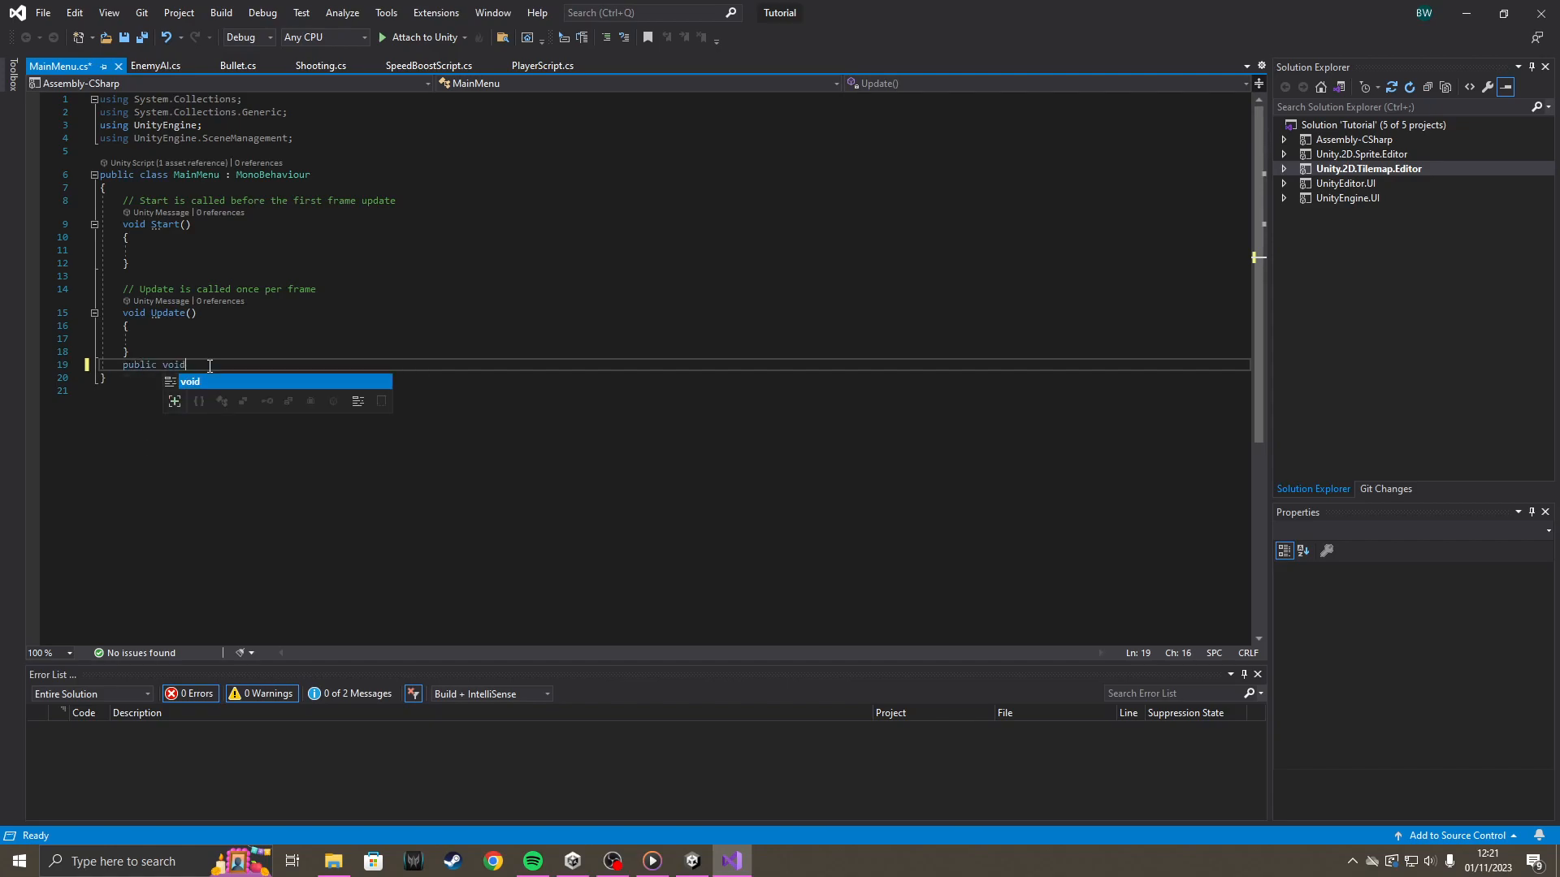
pyautogui.write(' Start')
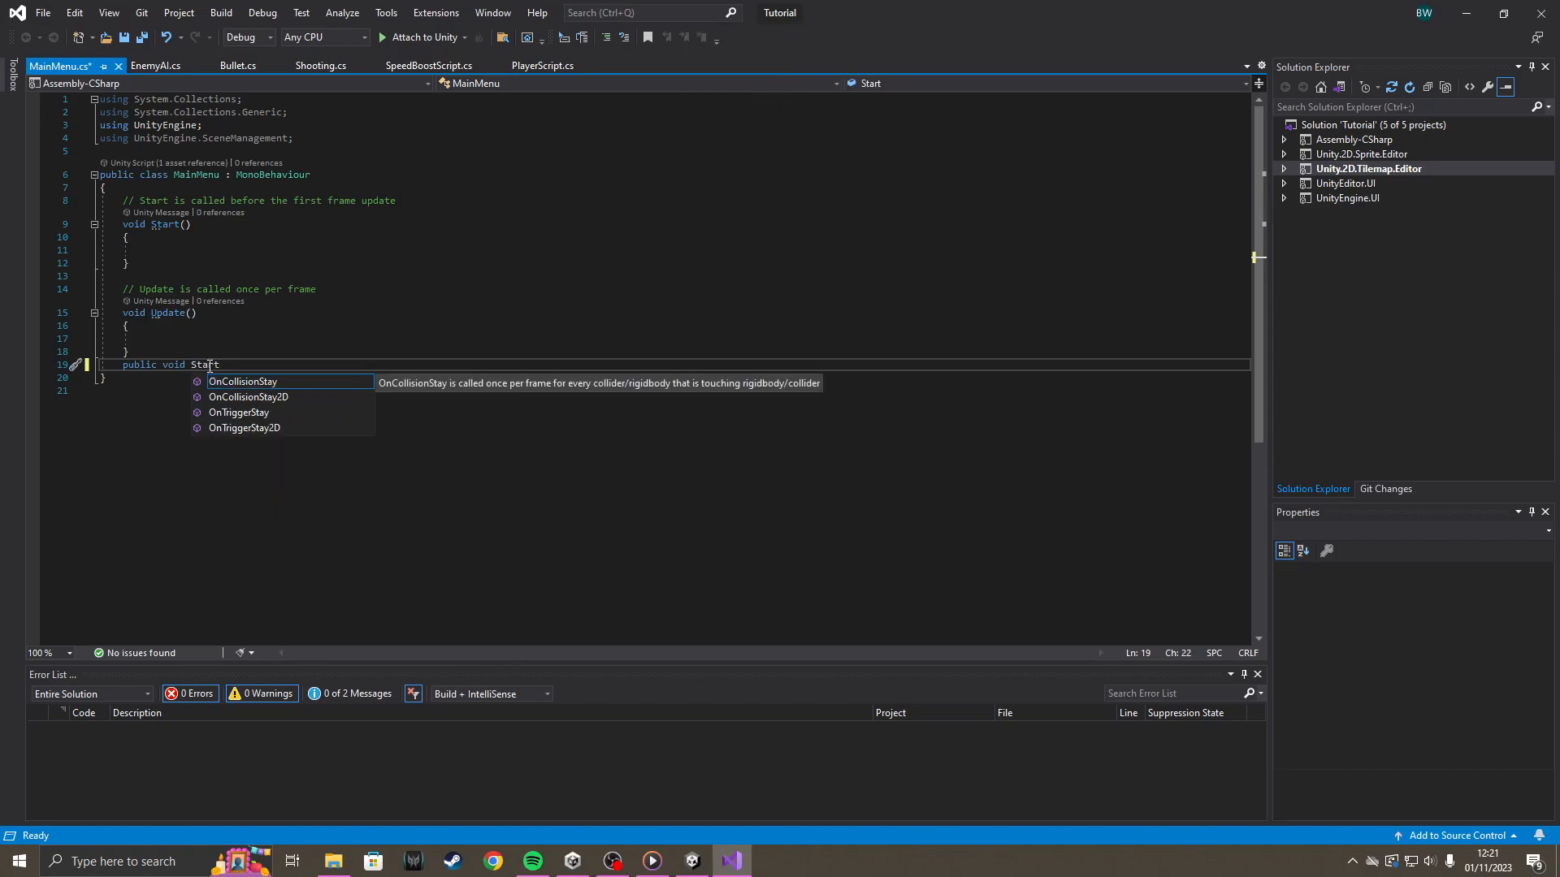
pyautogui.press('capslock')
pyautogui.write('Button()')
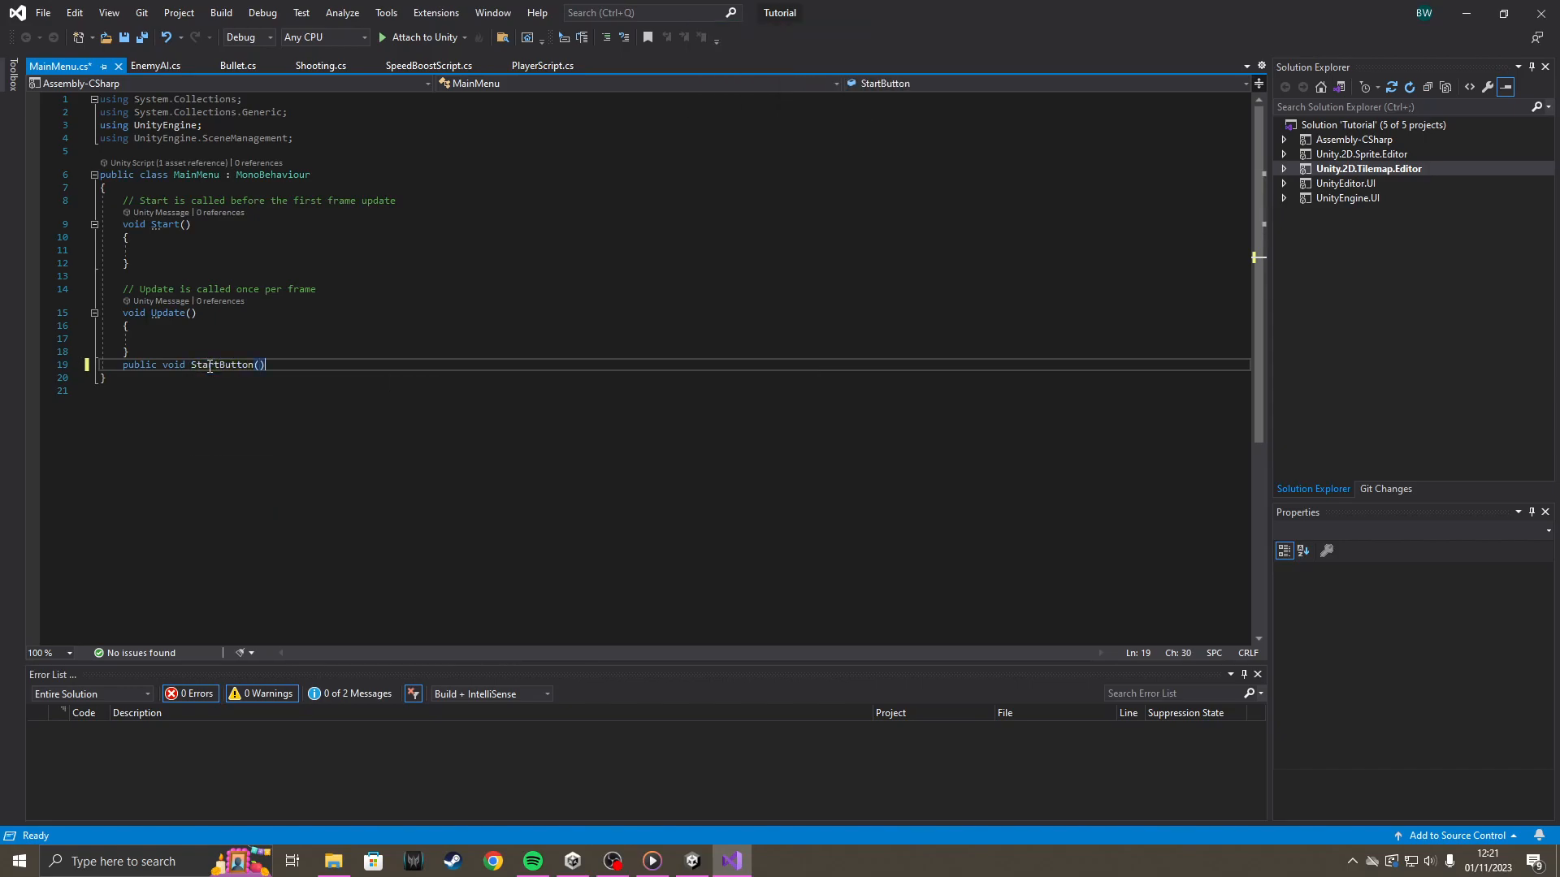
pyautogui.press('Return')
pyautogui.write('{')
pyautogui.press('Return')
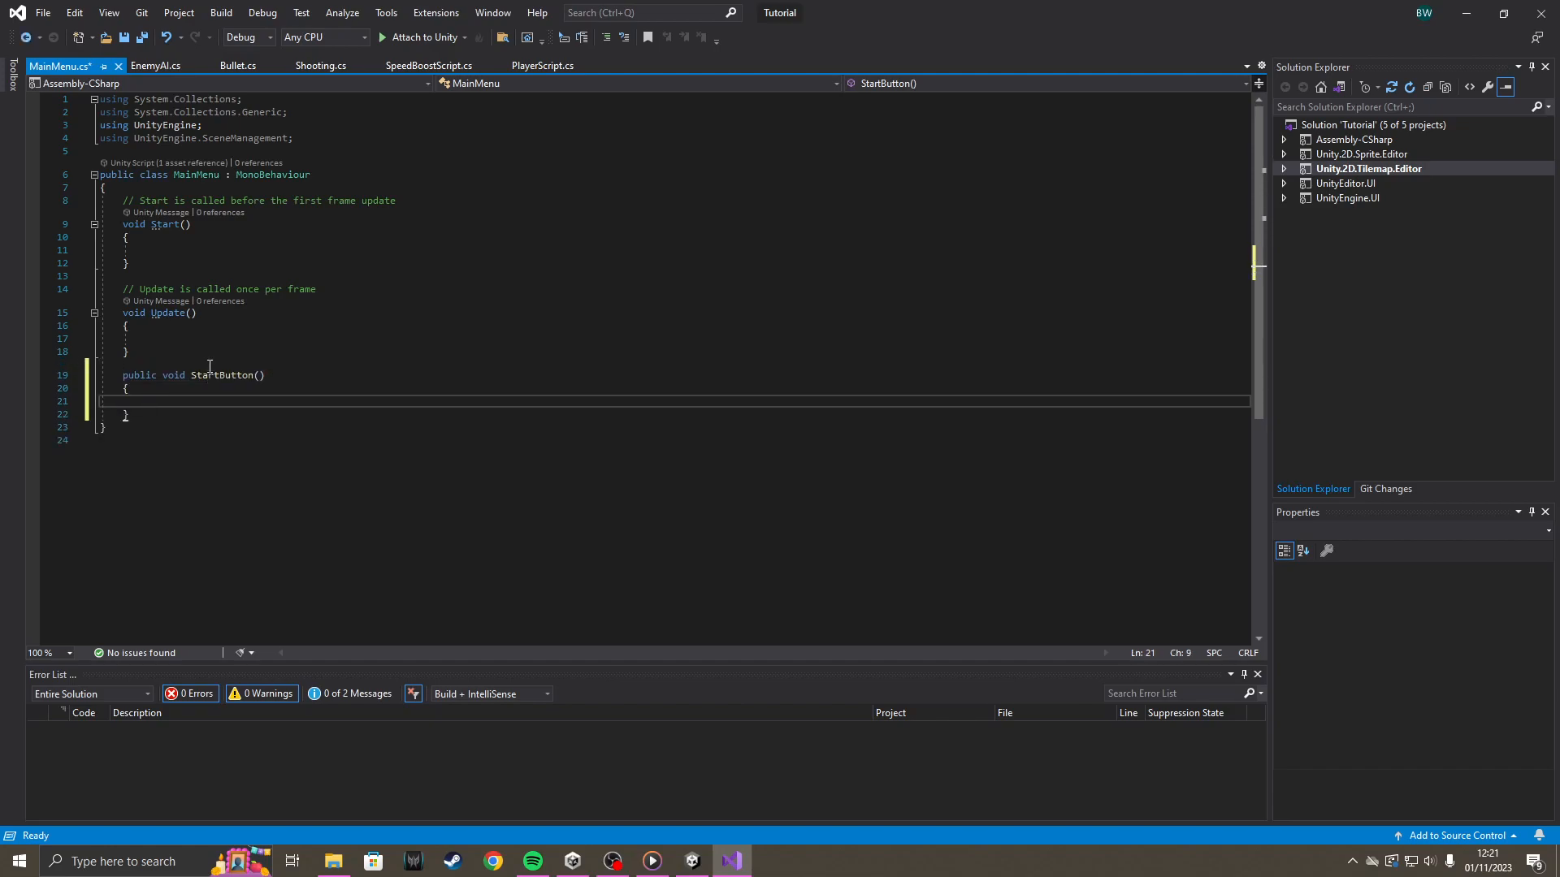
# Write SceneManager.LoadScene("SampleScene"); in the body of the StartButton() method.
pyautogui.write('scene')
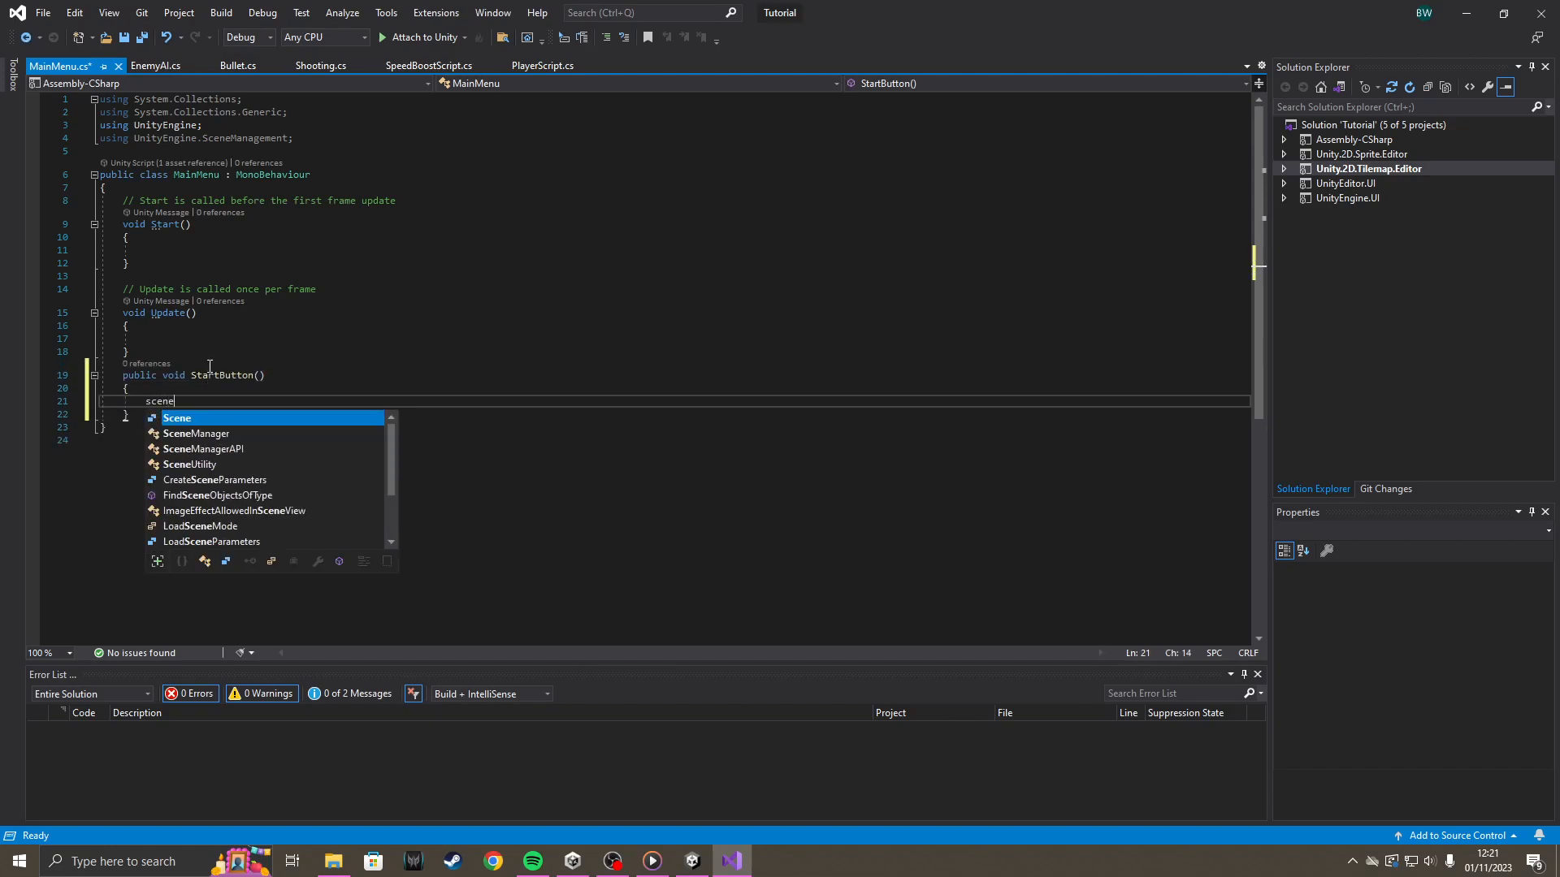
pyautogui.press('Down')
pyautogui.press('Tab')
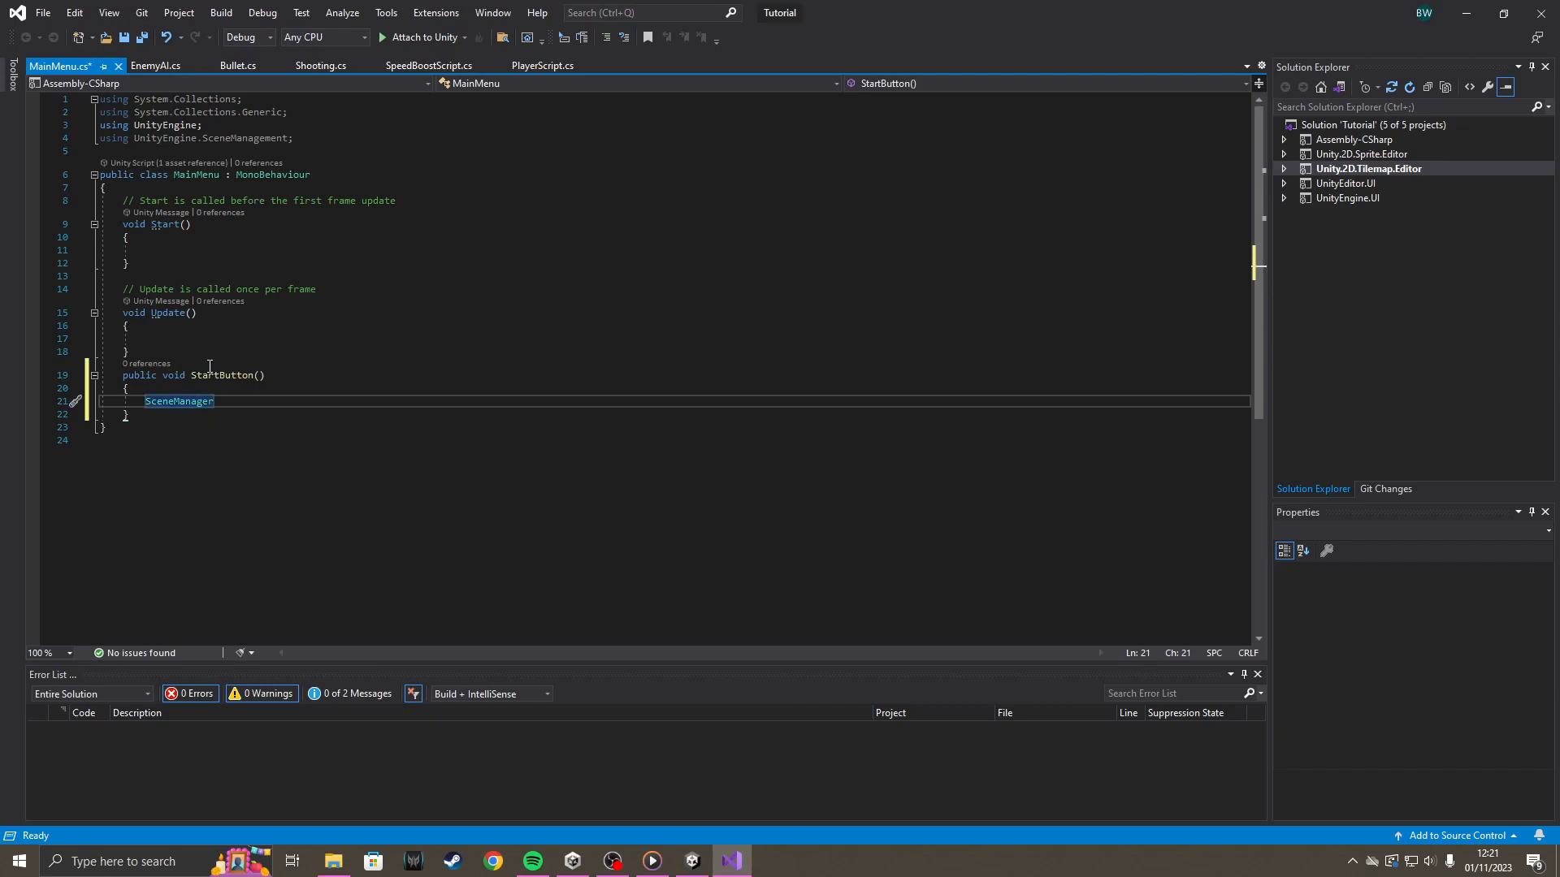
pyautogui.write('.load')
pyautogui.press('Down')
pyautogui.press('Tab')
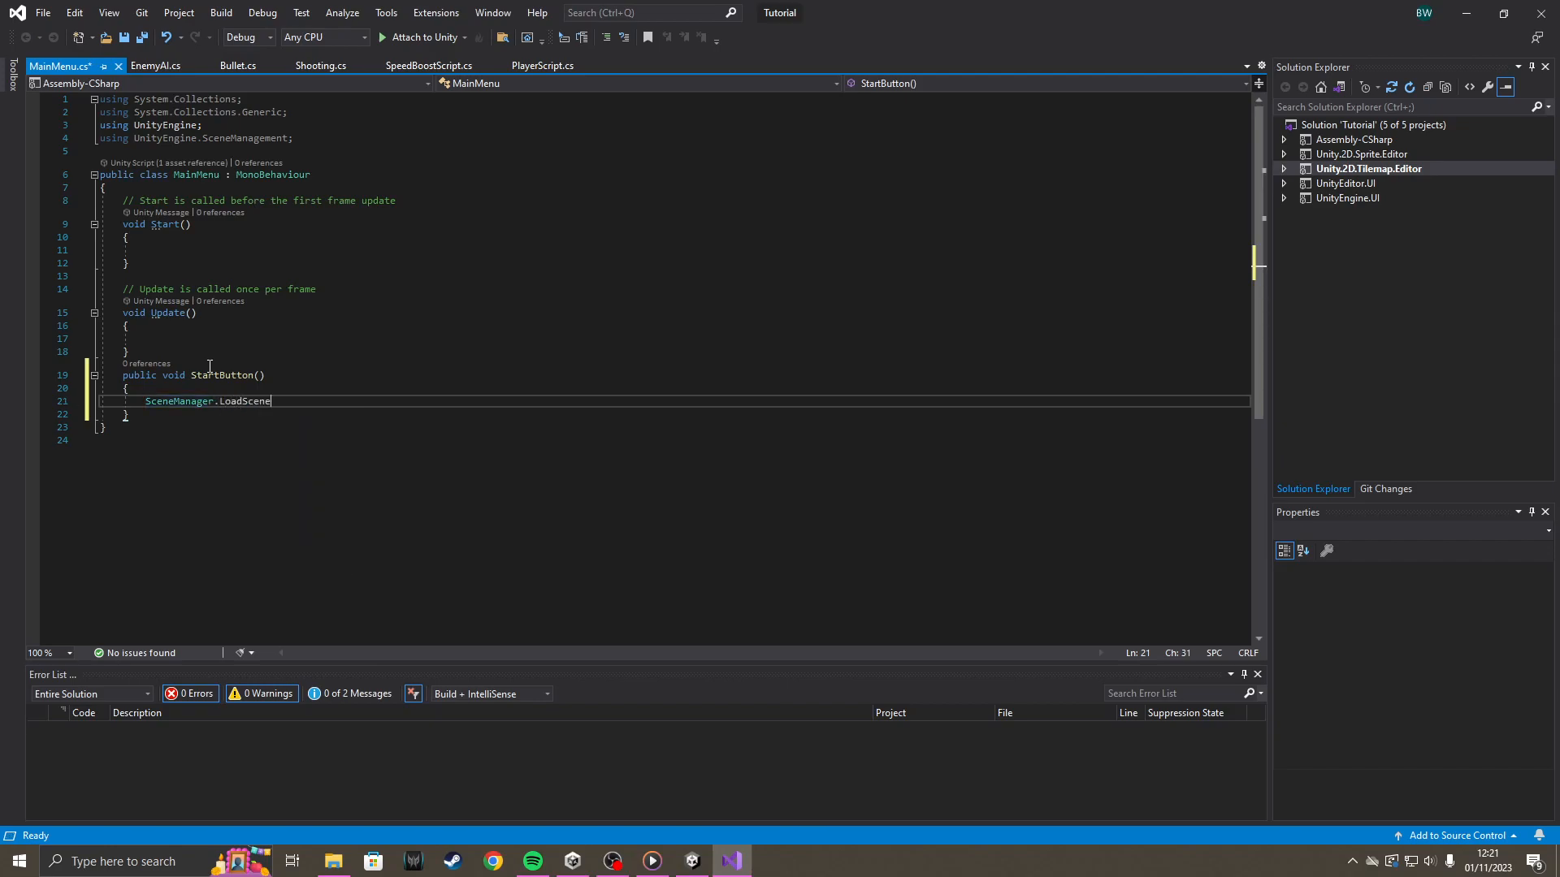
pyautogui.write('("')
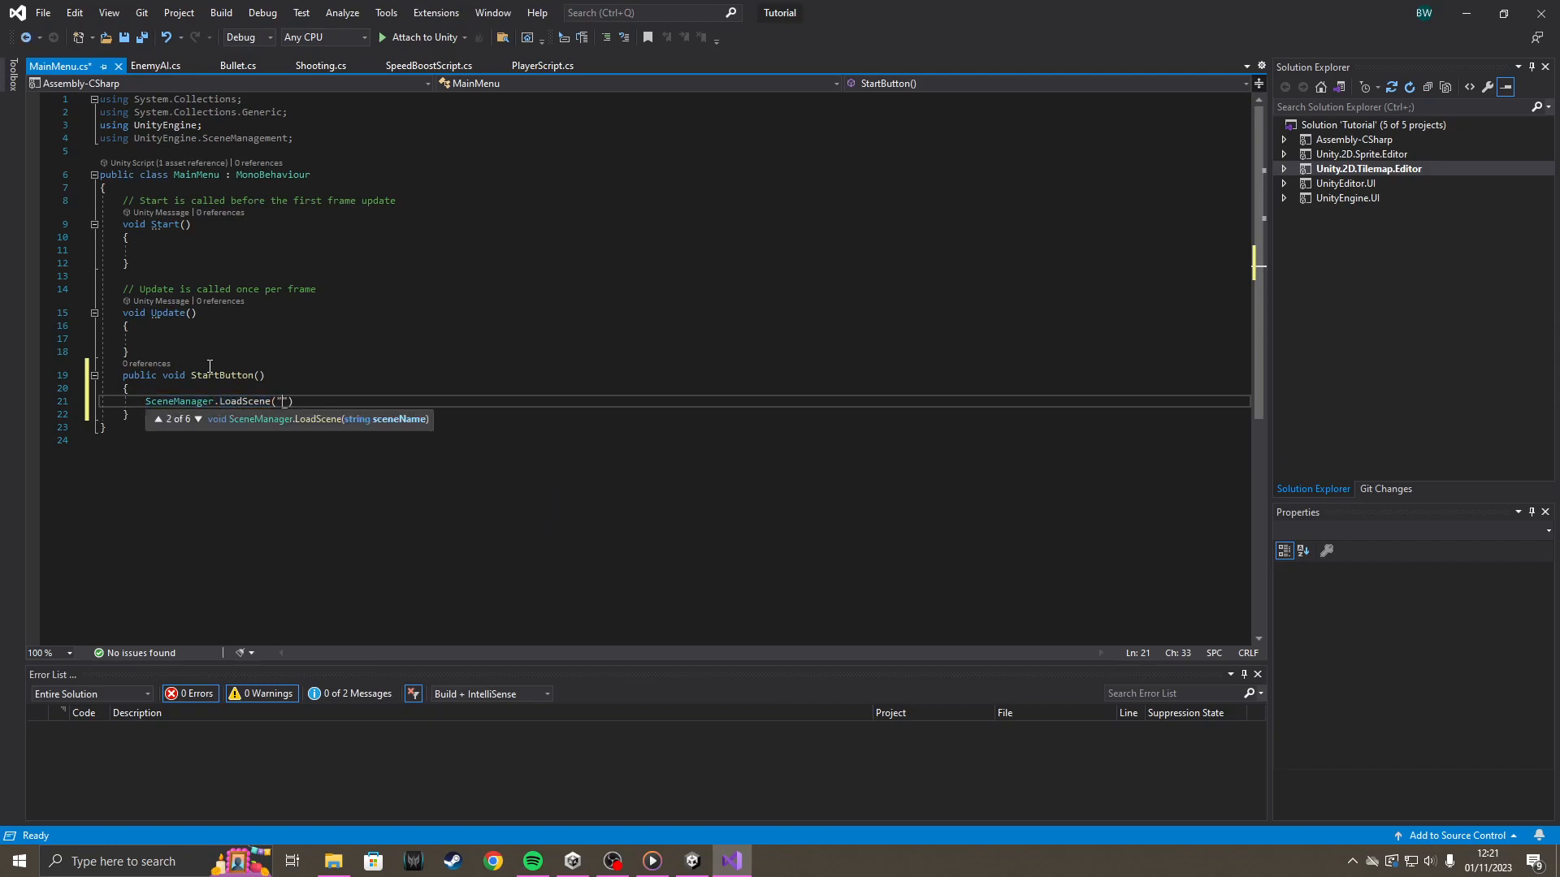
pyautogui.write('Sample')
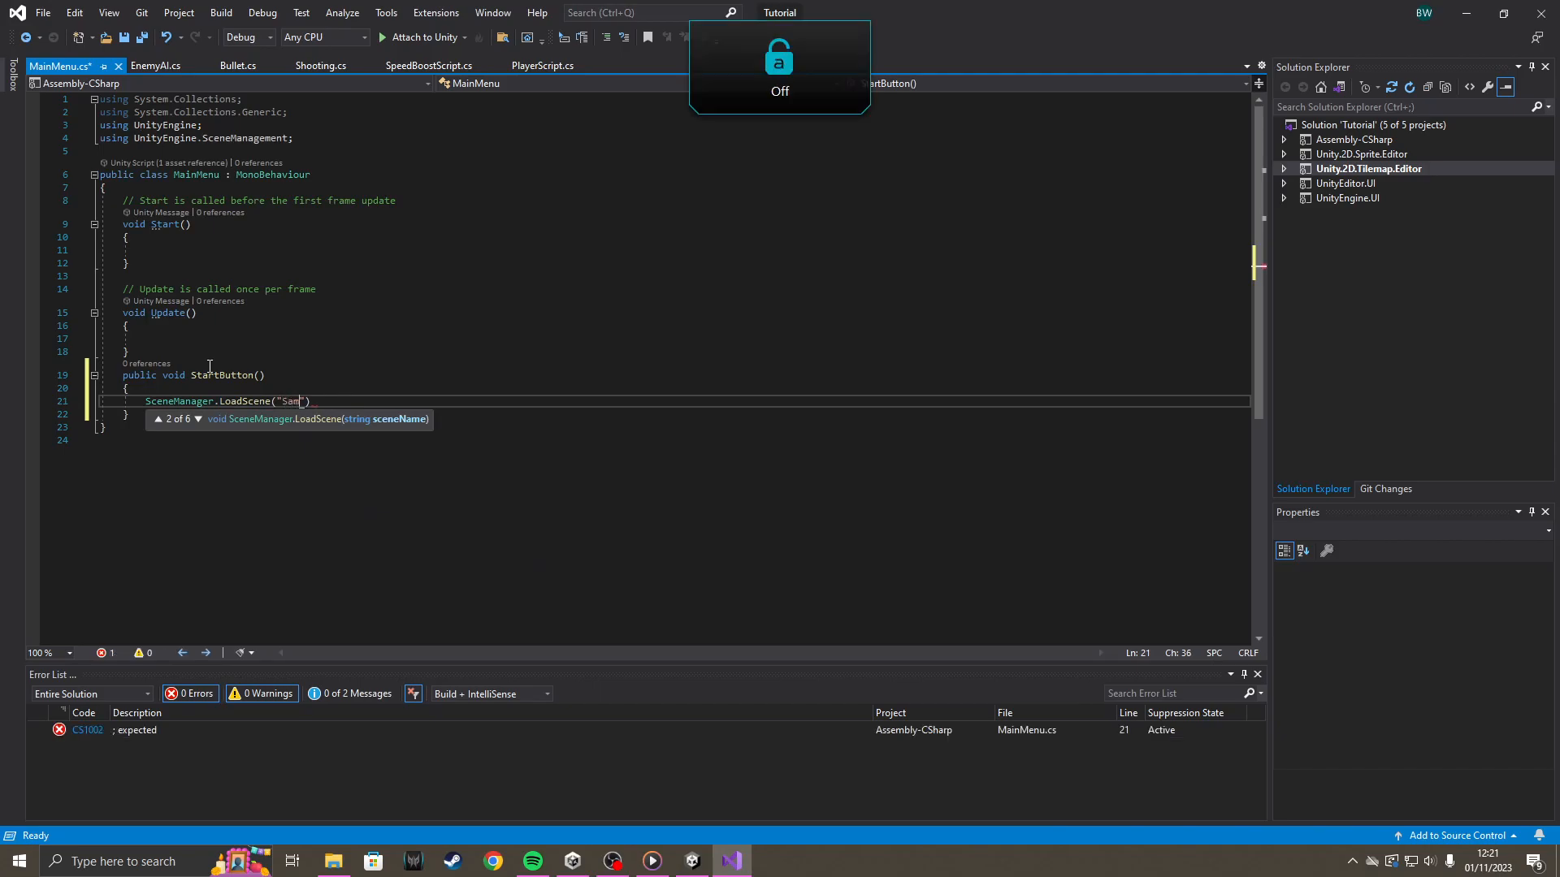
pyautogui.write('Scene')
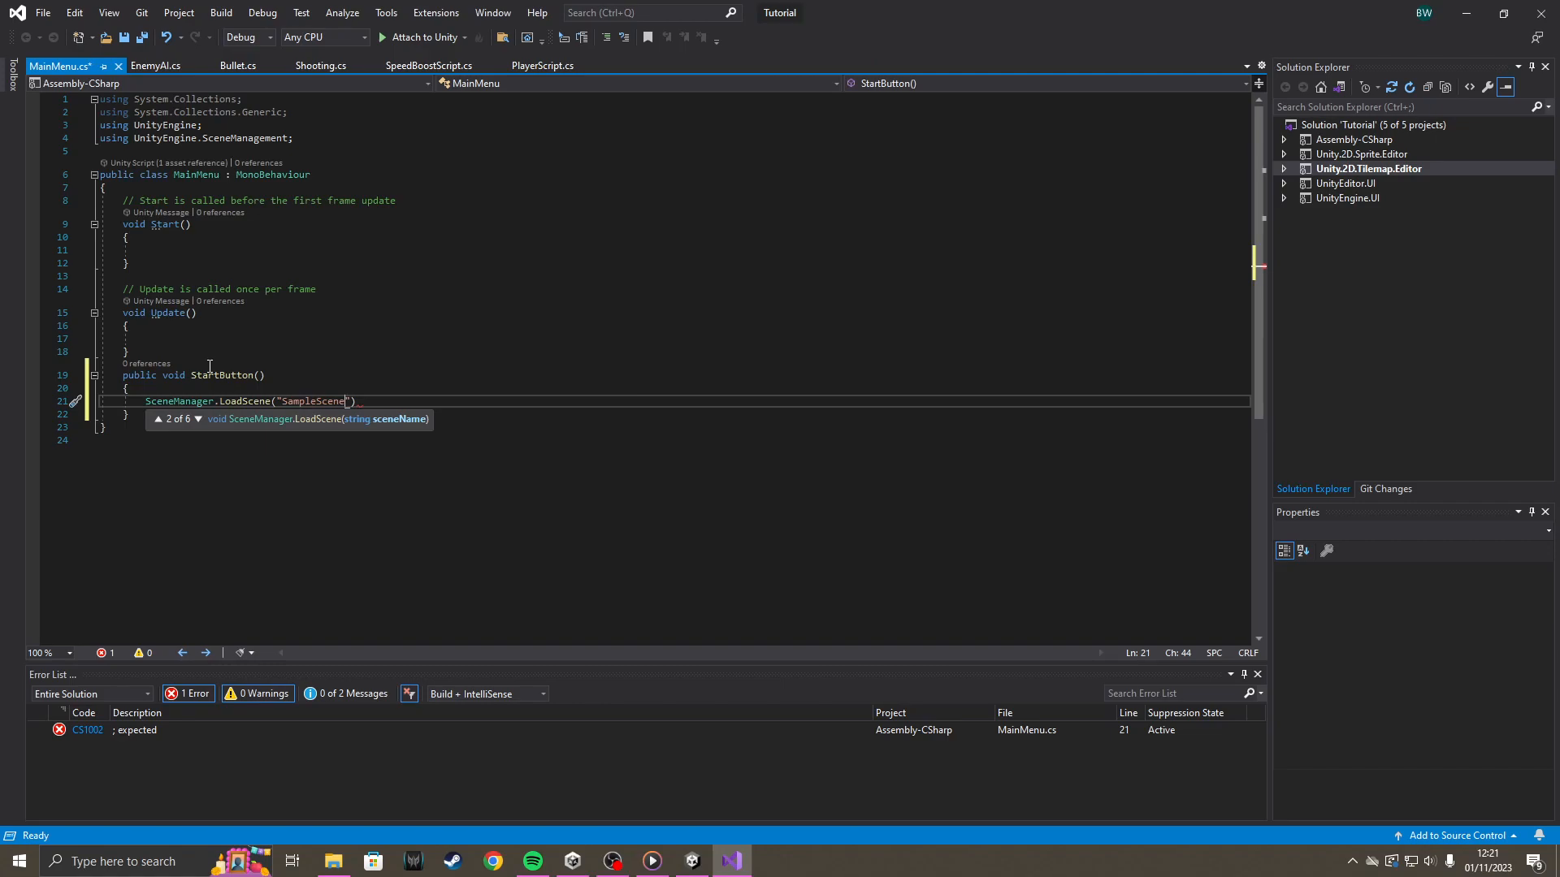
pyautogui.write('")')
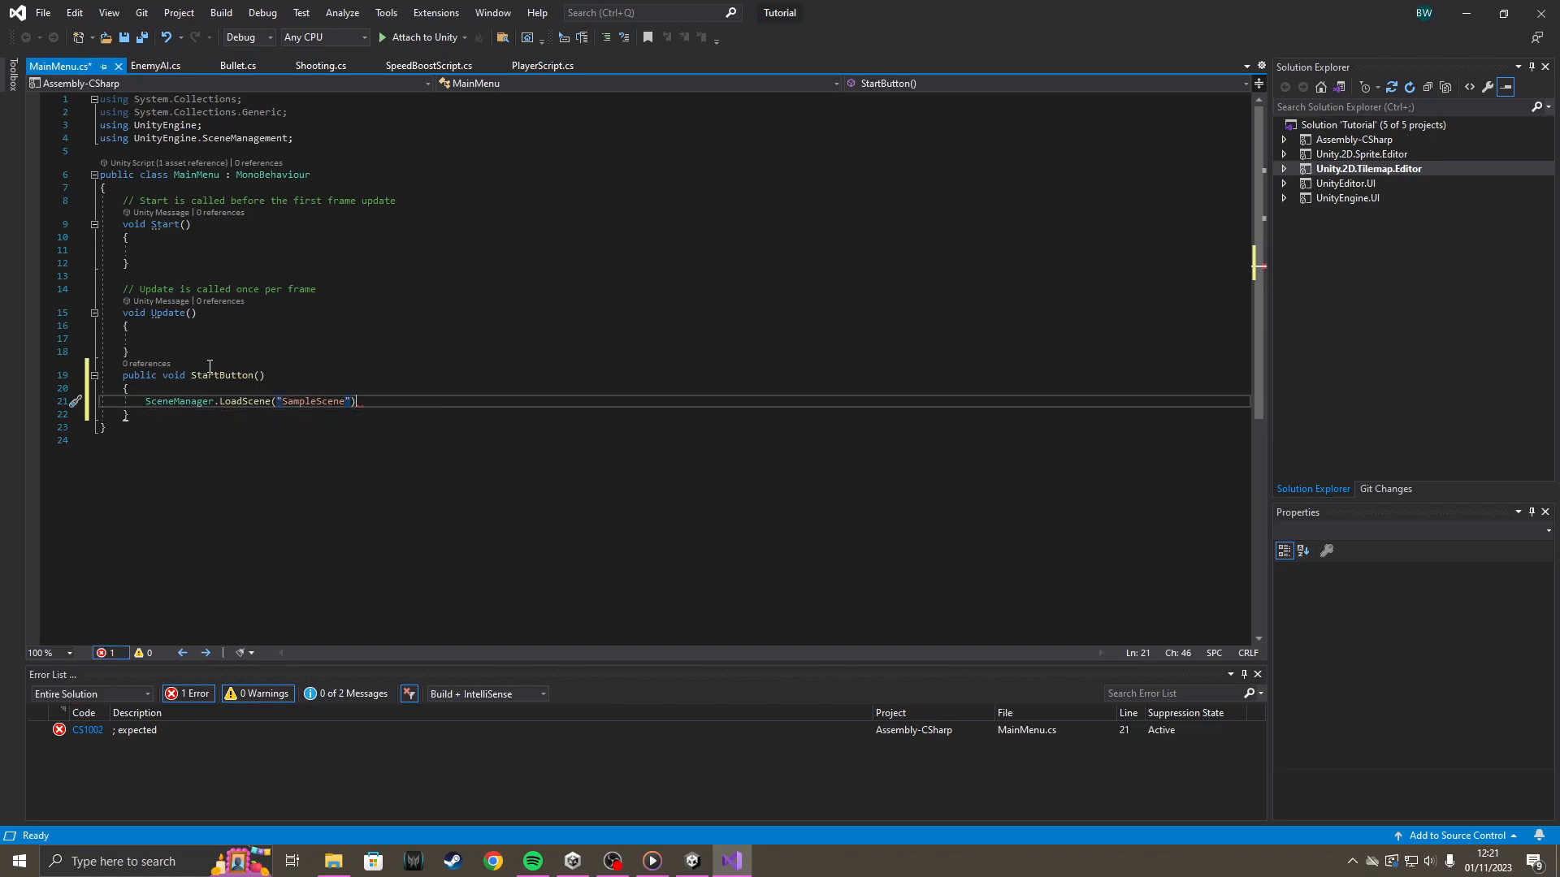
pyautogui.press('Left')
pyautogui.press('Right')
pyautogui.write(';')
# Add a public void QuitButton() method with an empty body below StartButton() in the MainMenu class.
pyautogui.press('Down')
pyautogui.press('Return')
pyautogui.write('public')
pyautogui.press('Escape')
pyautogui.write('void')
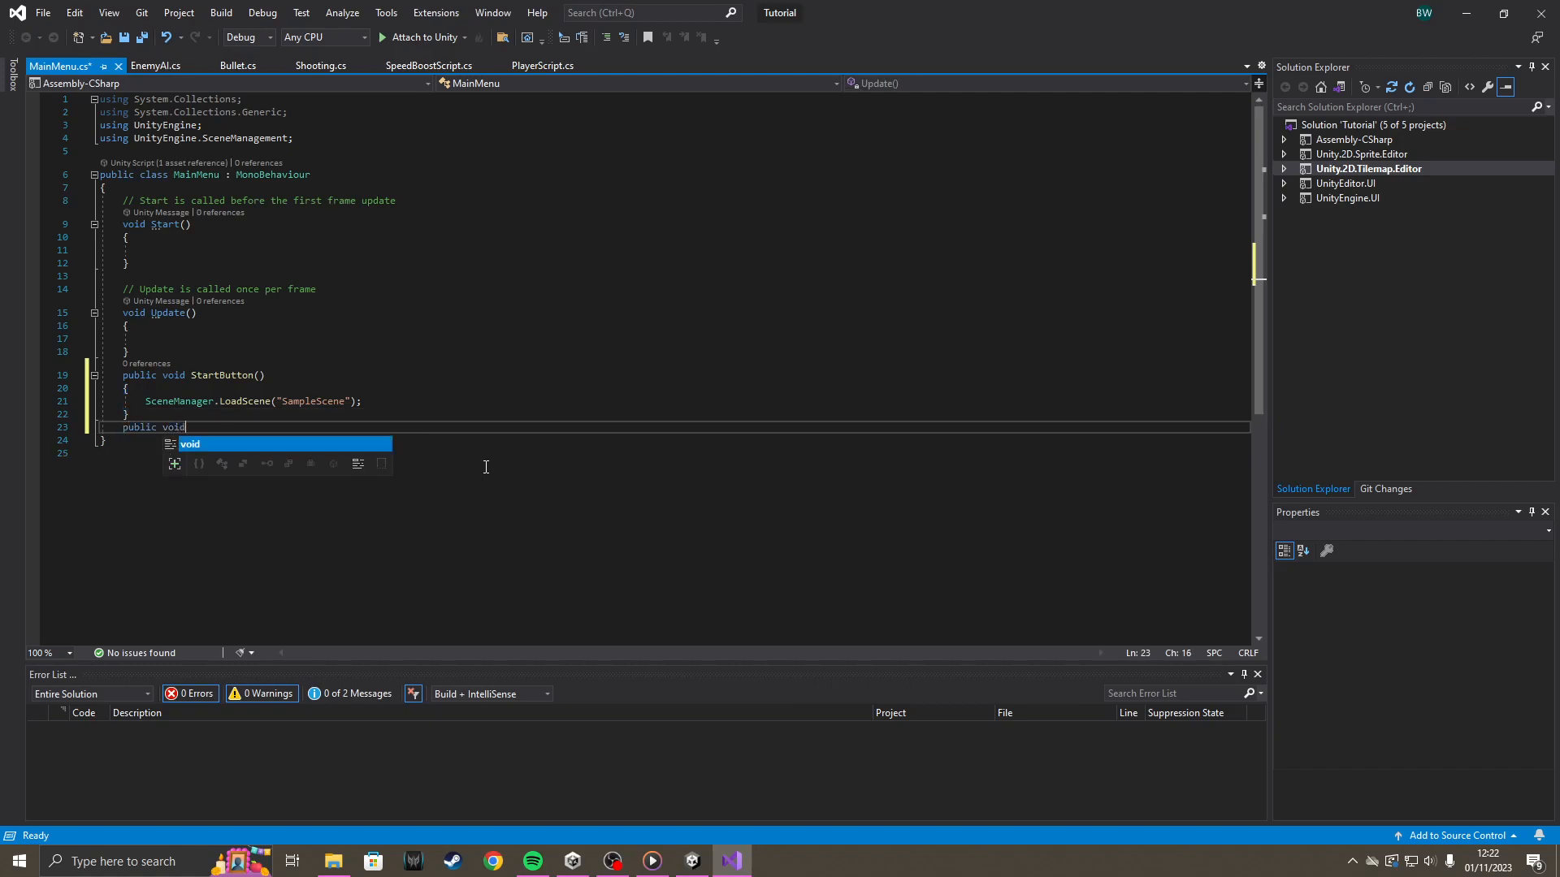
pyautogui.press('Escape')
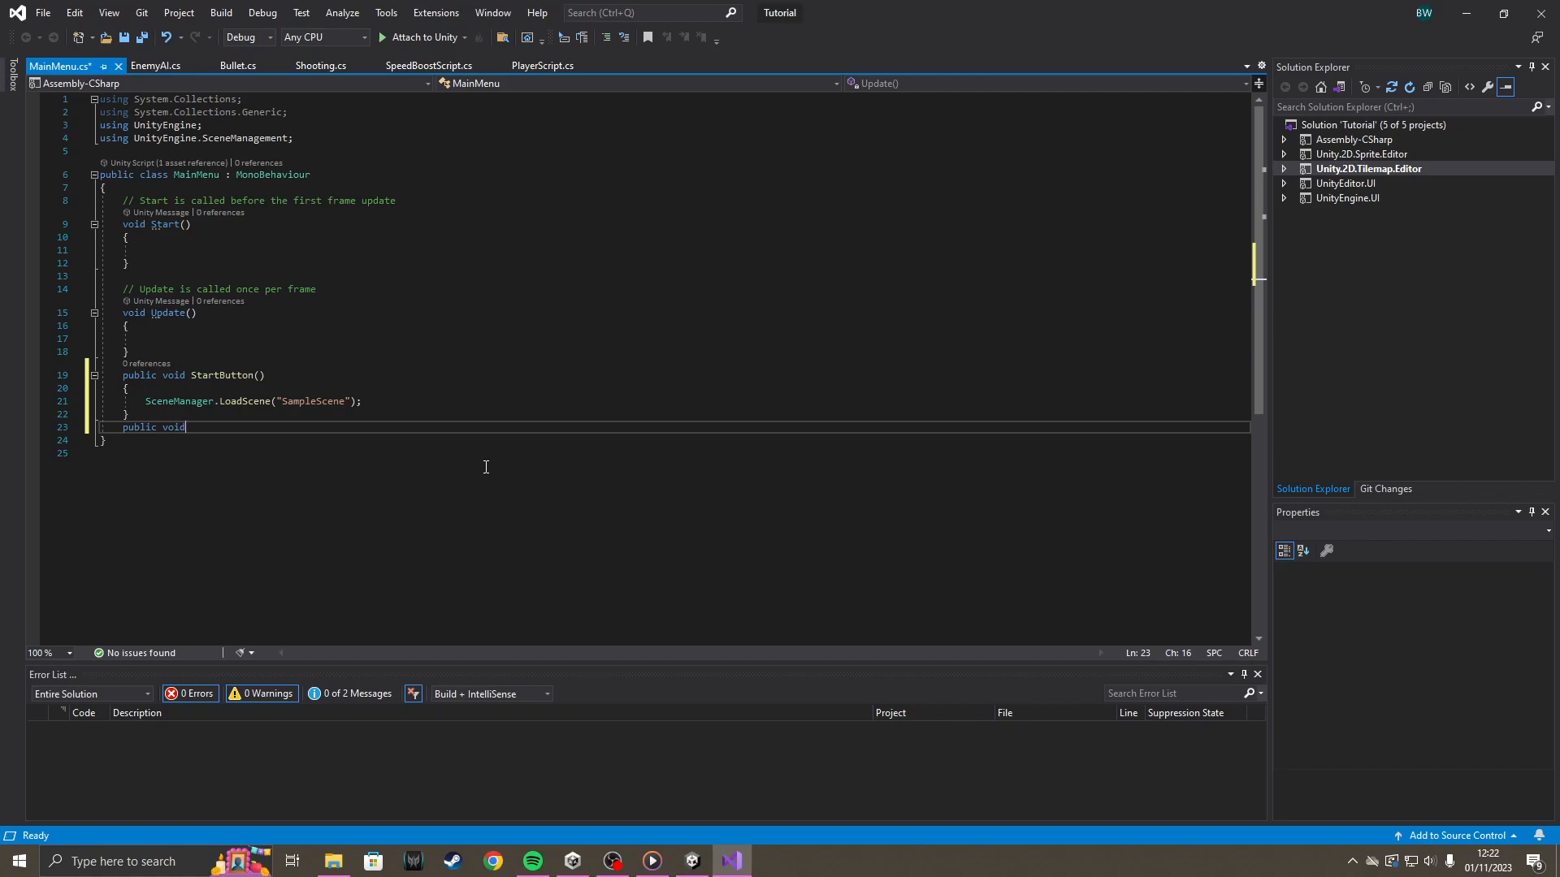
pyautogui.press('capslock')
pyautogui.write('Q')
pyautogui.press('capslock')
pyautogui.write('uit')
pyautogui.press('capslock')
pyautogui.write('B')
pyautogui.press('capslock')
pyautogui.write('utto')
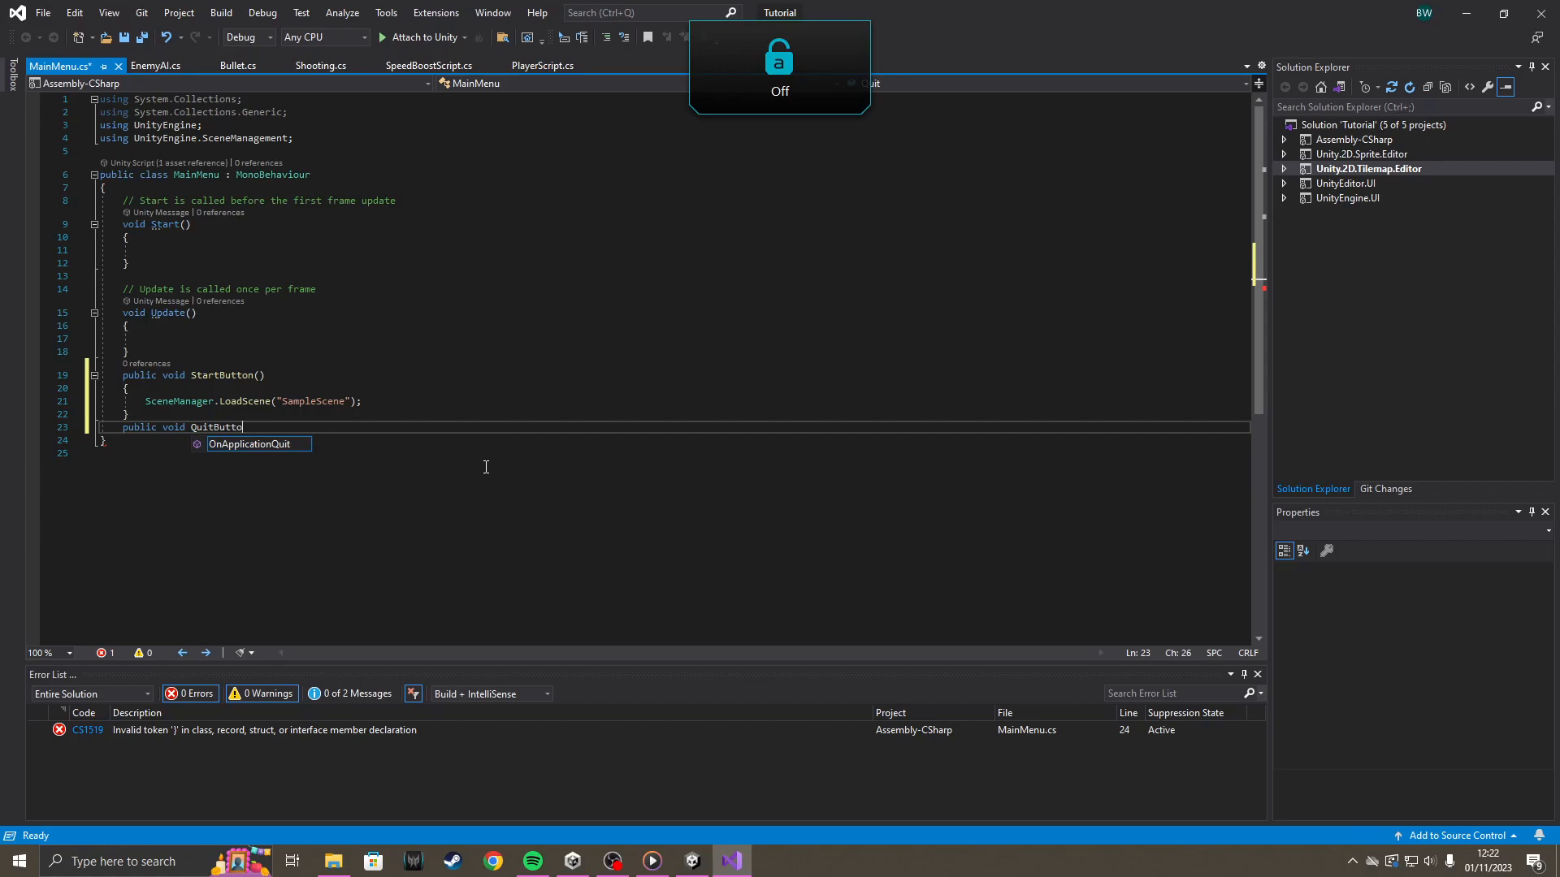
pyautogui.write('n(){')
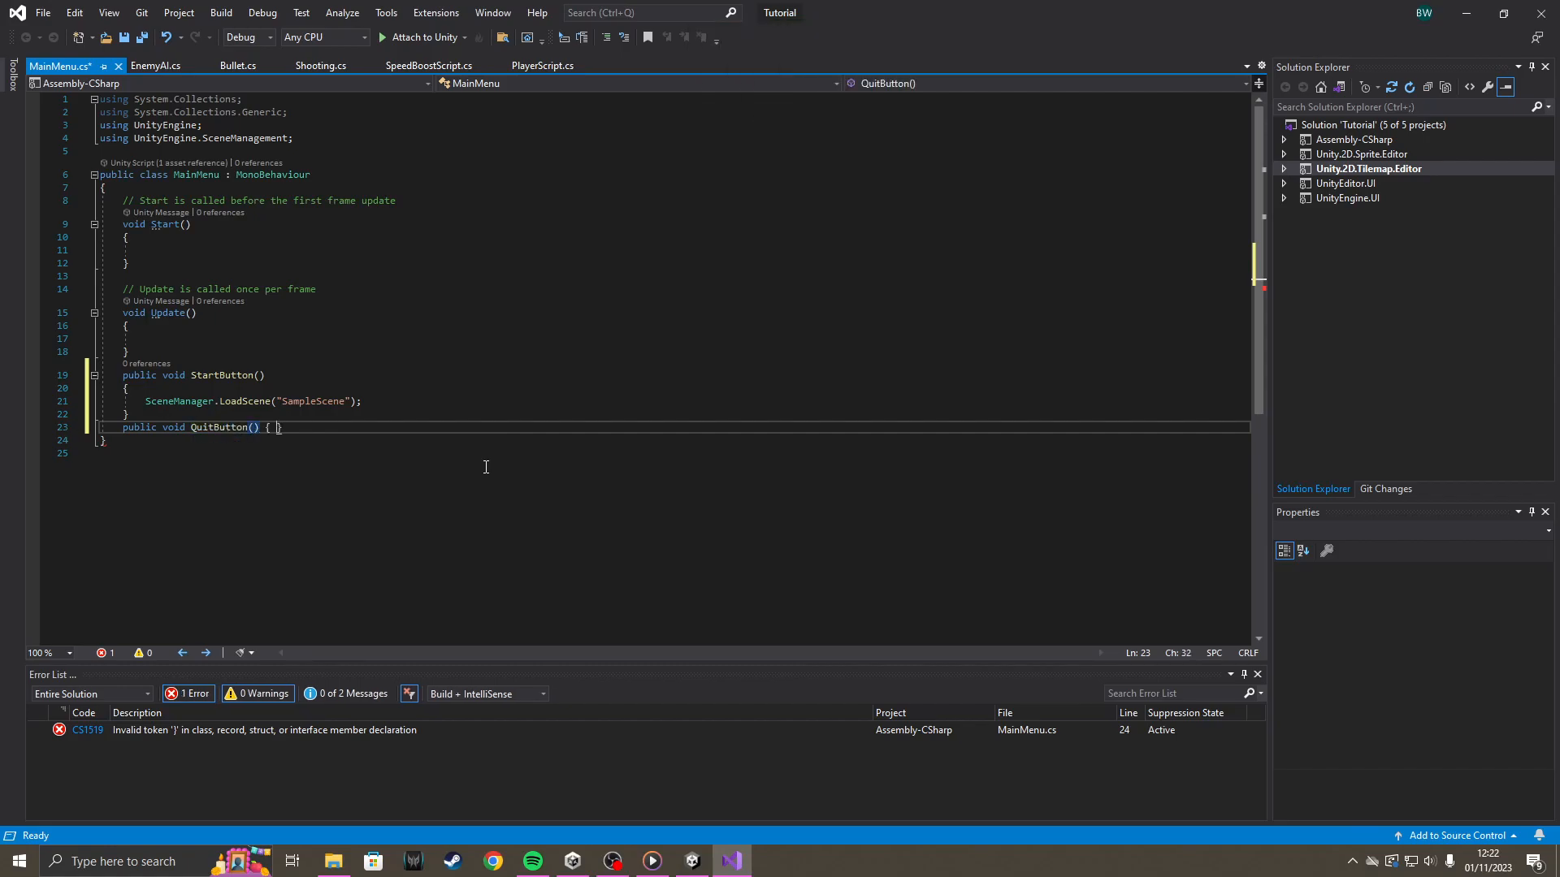
pyautogui.press('Return')
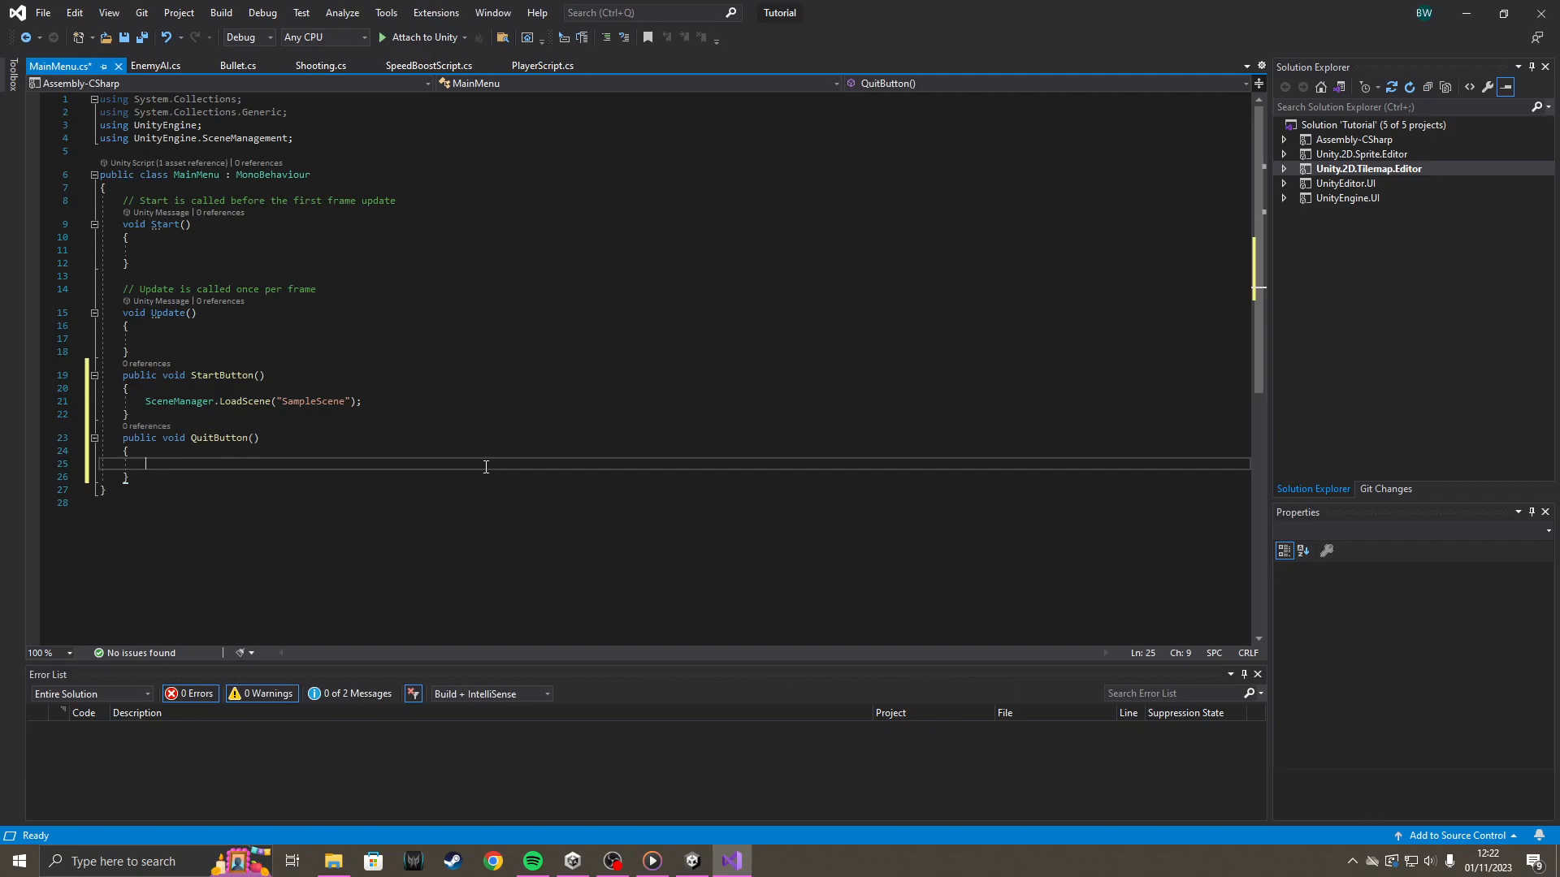
# Write Application.Quit(); in the body of the QuitButton() method.
pyautogui.write('Application.qui')
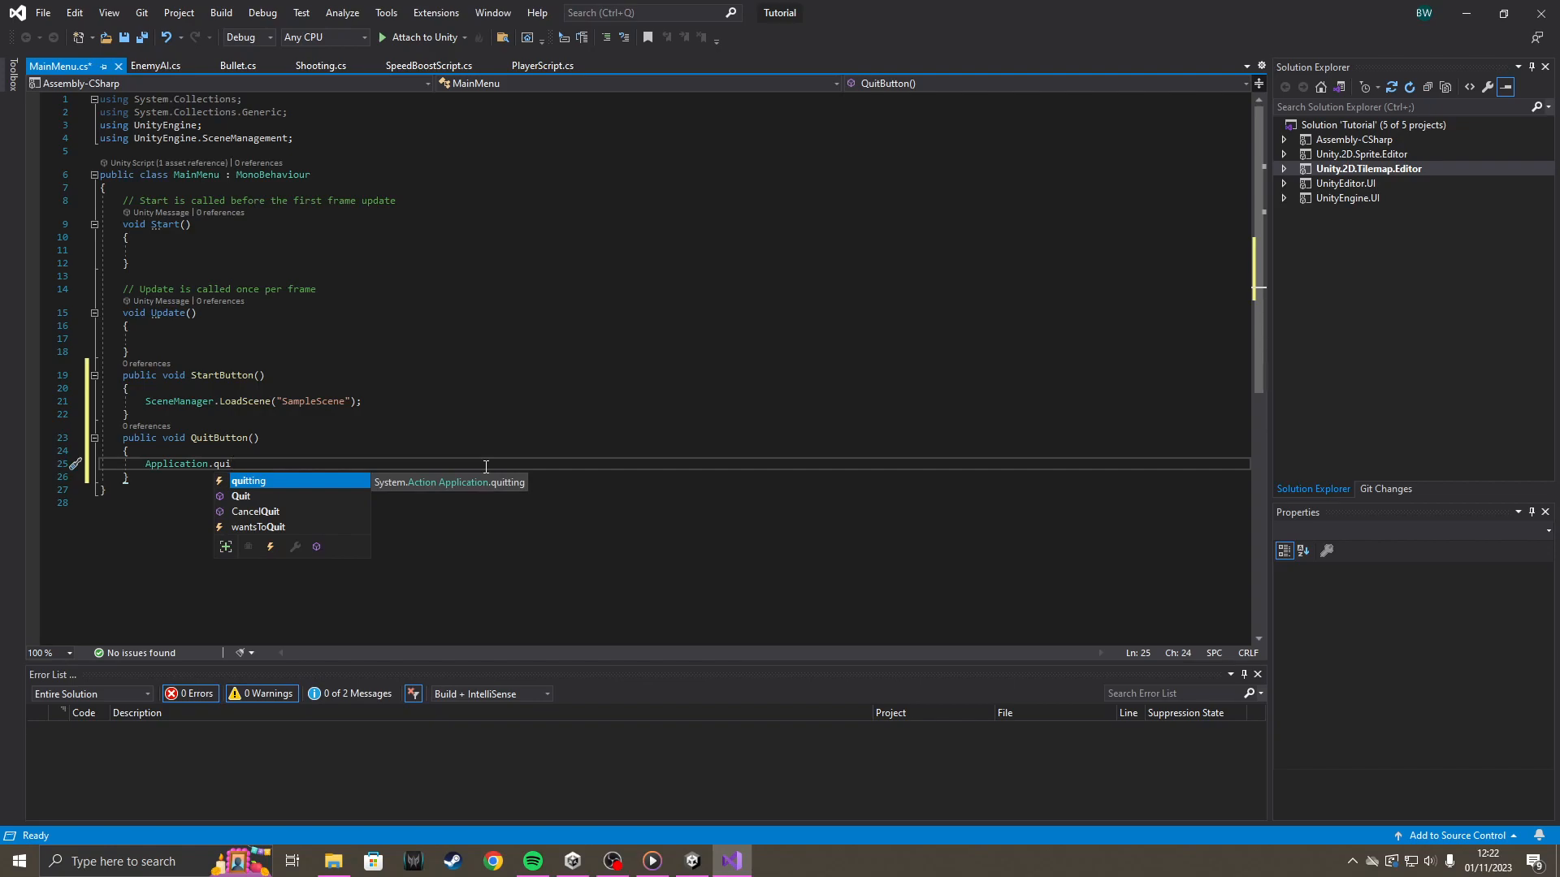
pyautogui.press('Down')
pyautogui.press('Tab')
pyautogui.write('();')
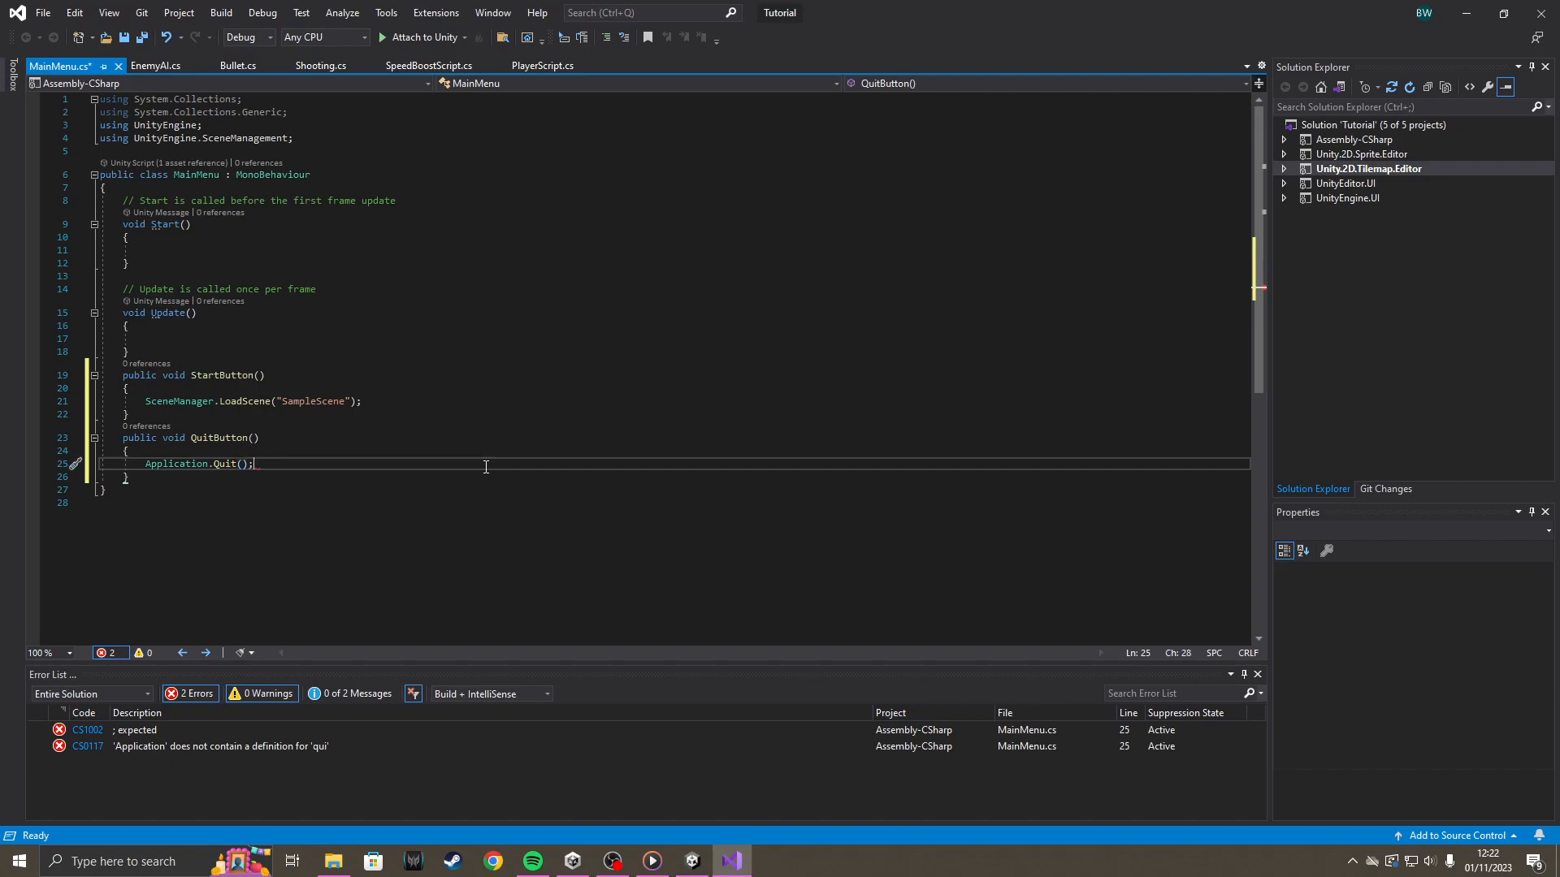
# Add Debug.Log("Game has quit"); on a new line below Application.Quit(); and save the script.
pyautogui.press('Return')
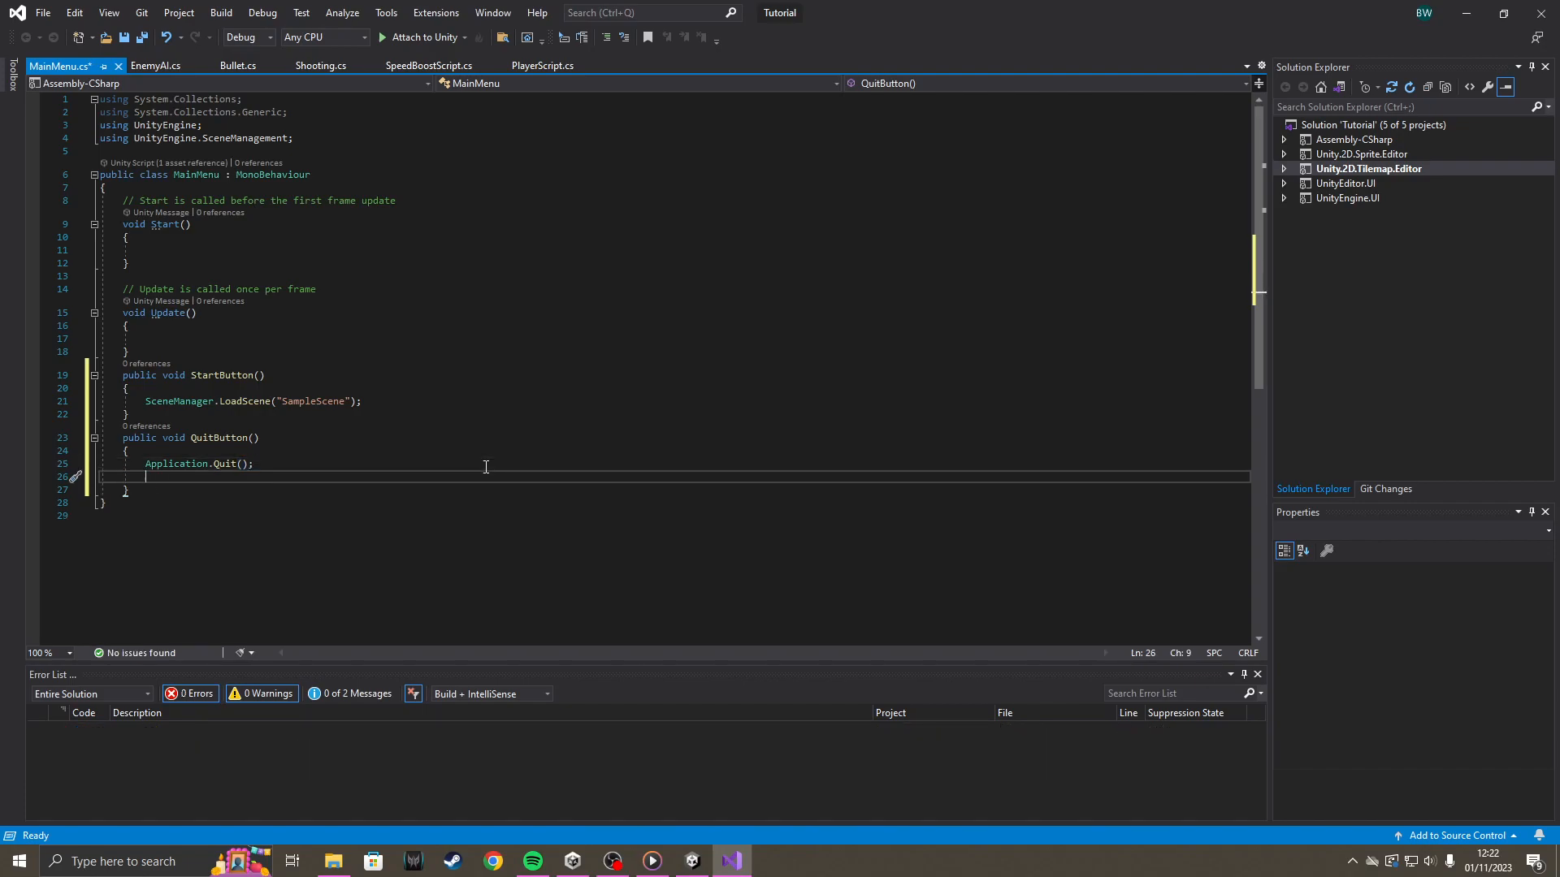
pyautogui.write('Debug.log')
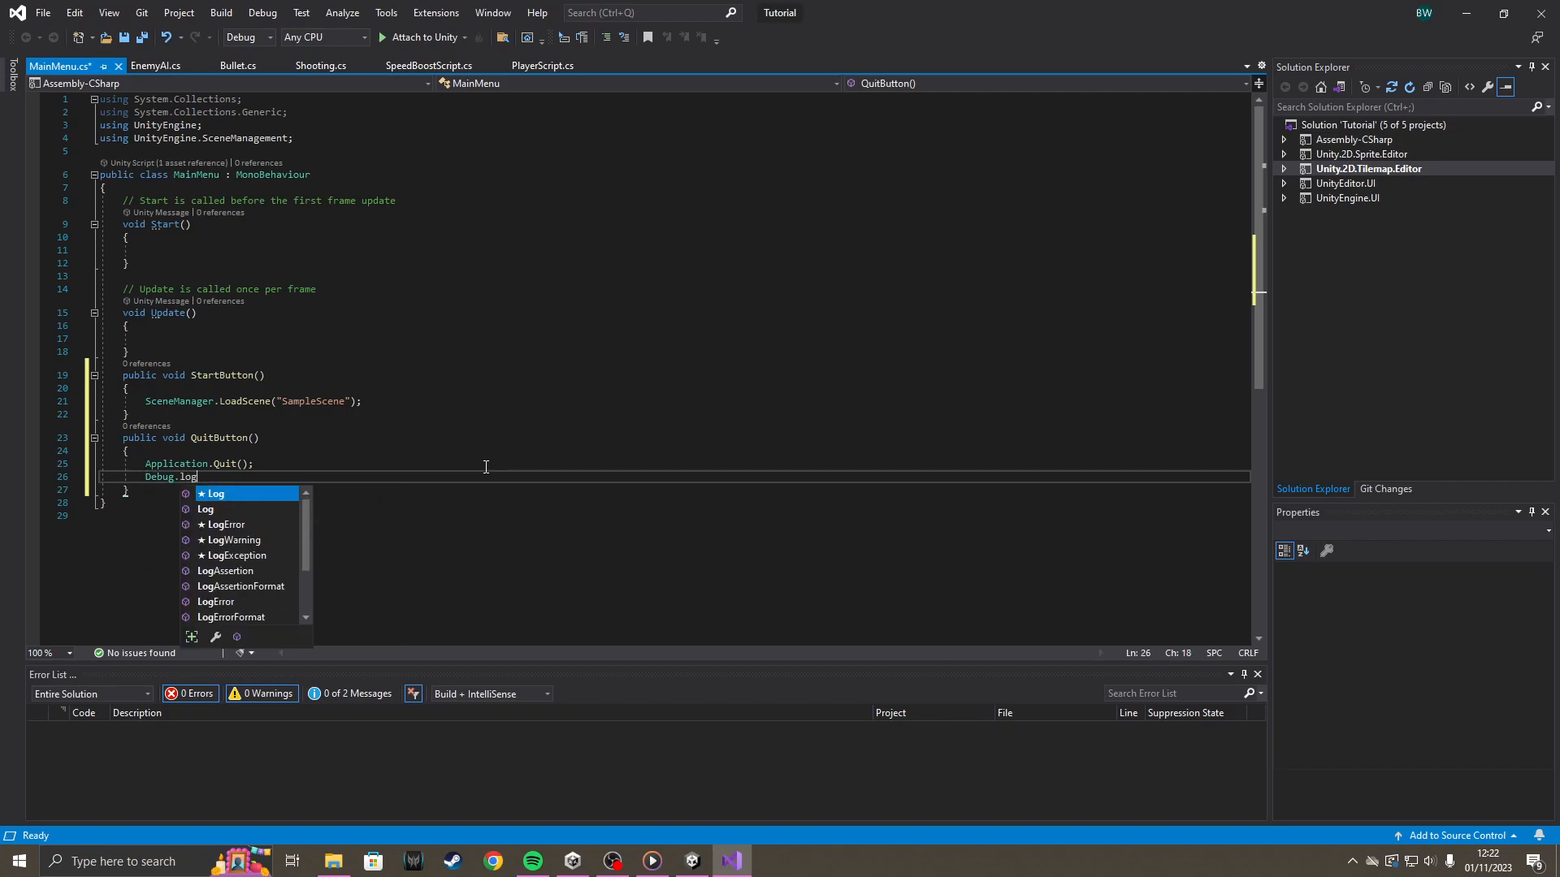
pyautogui.press('Tab')
pyautogui.write('("')
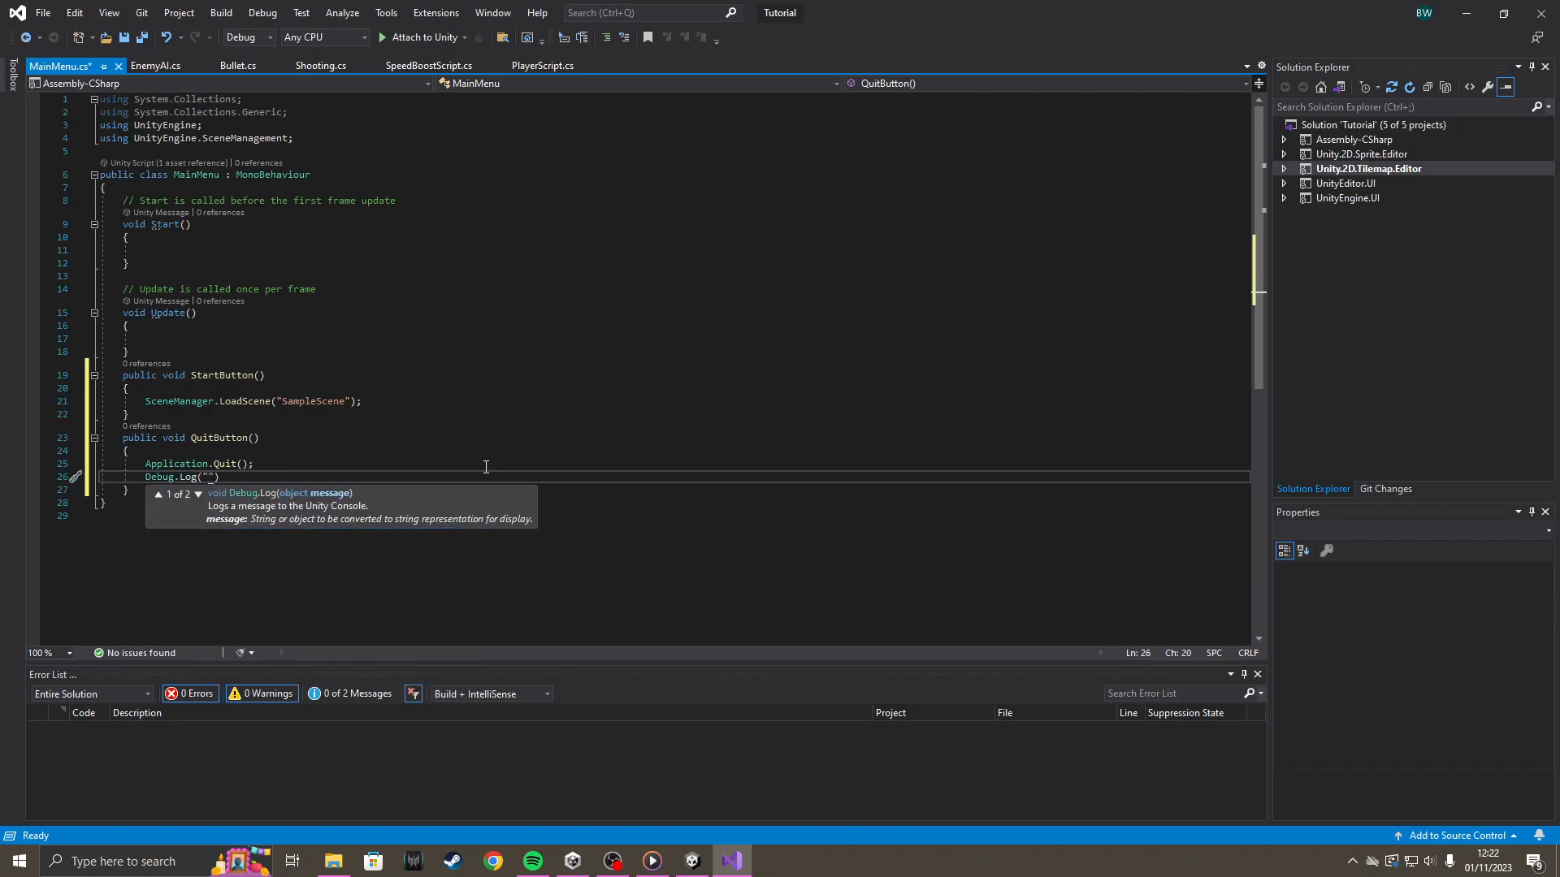
pyautogui.write('Game')
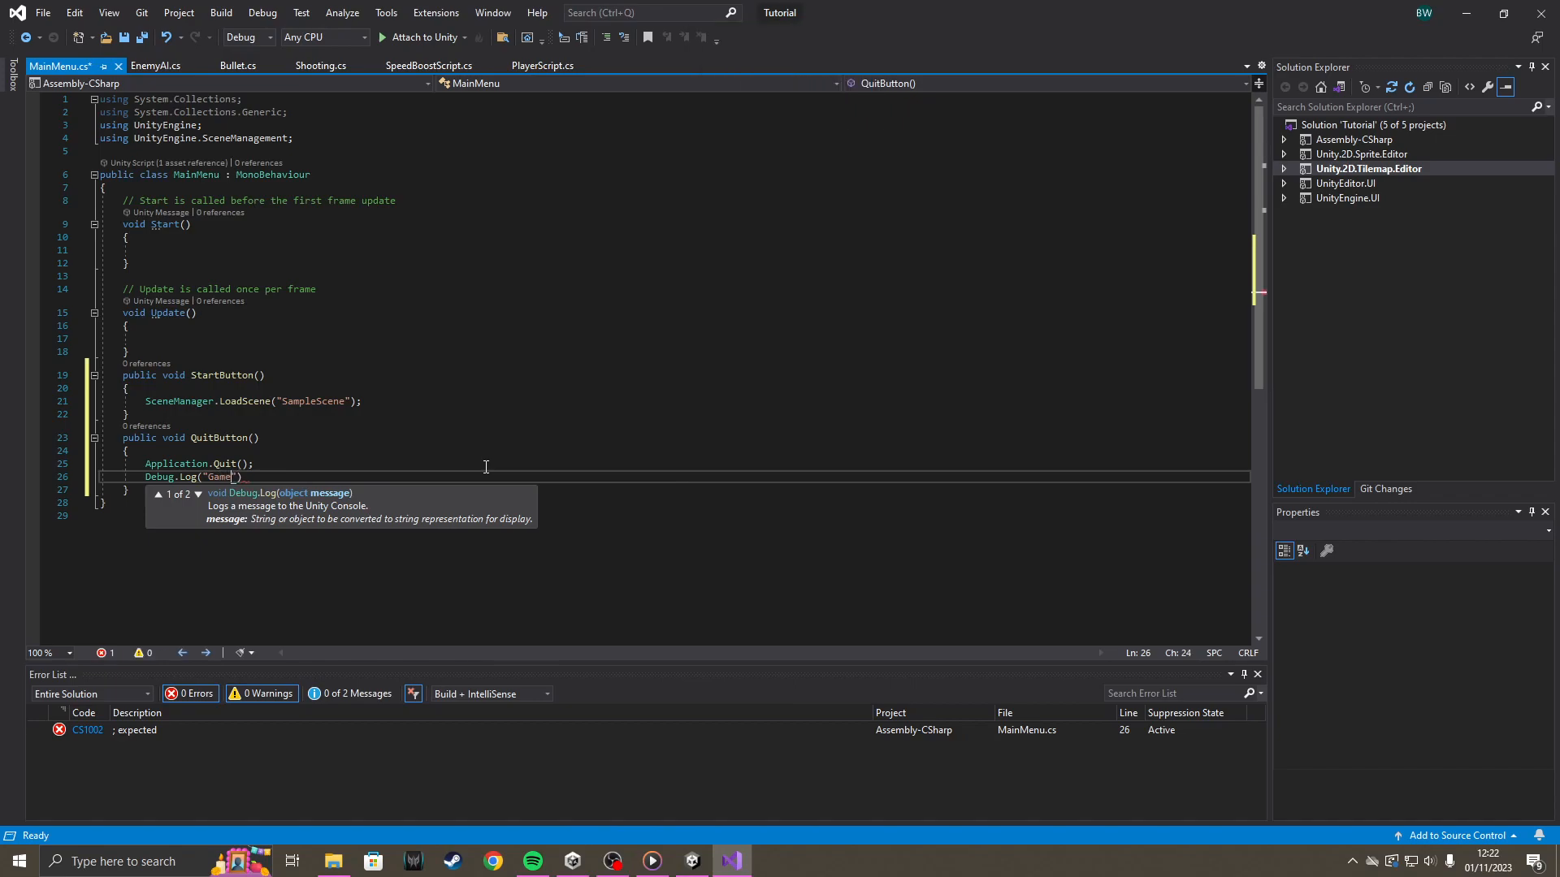
pyautogui.write(' has')
pyautogui.press('capslock')
pyautogui.press('capslock')
pyautogui.write('quit")')
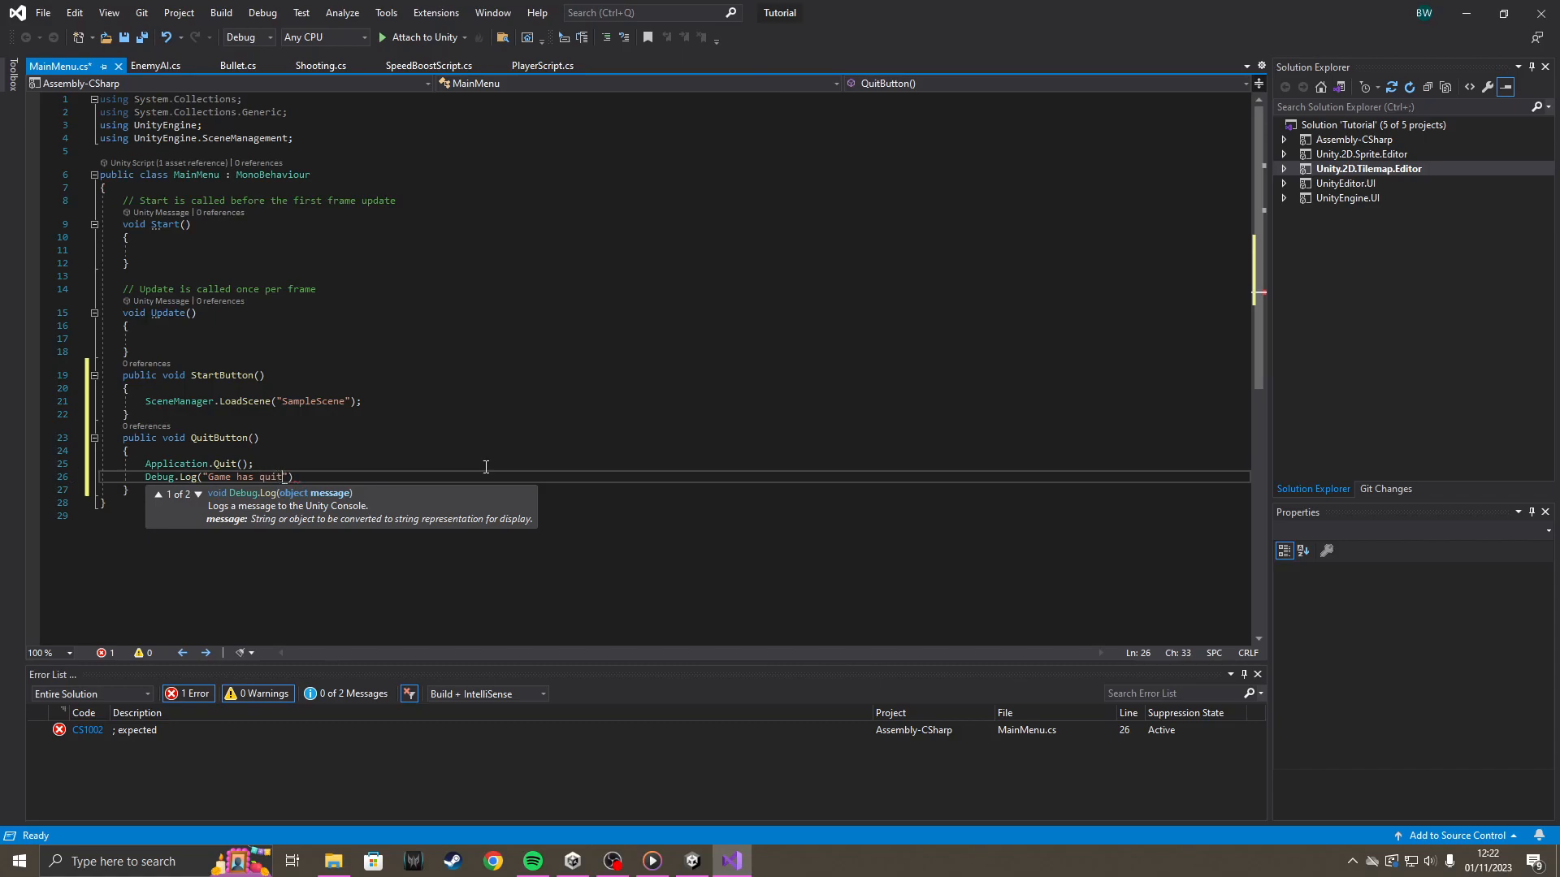
pyautogui.write(';')
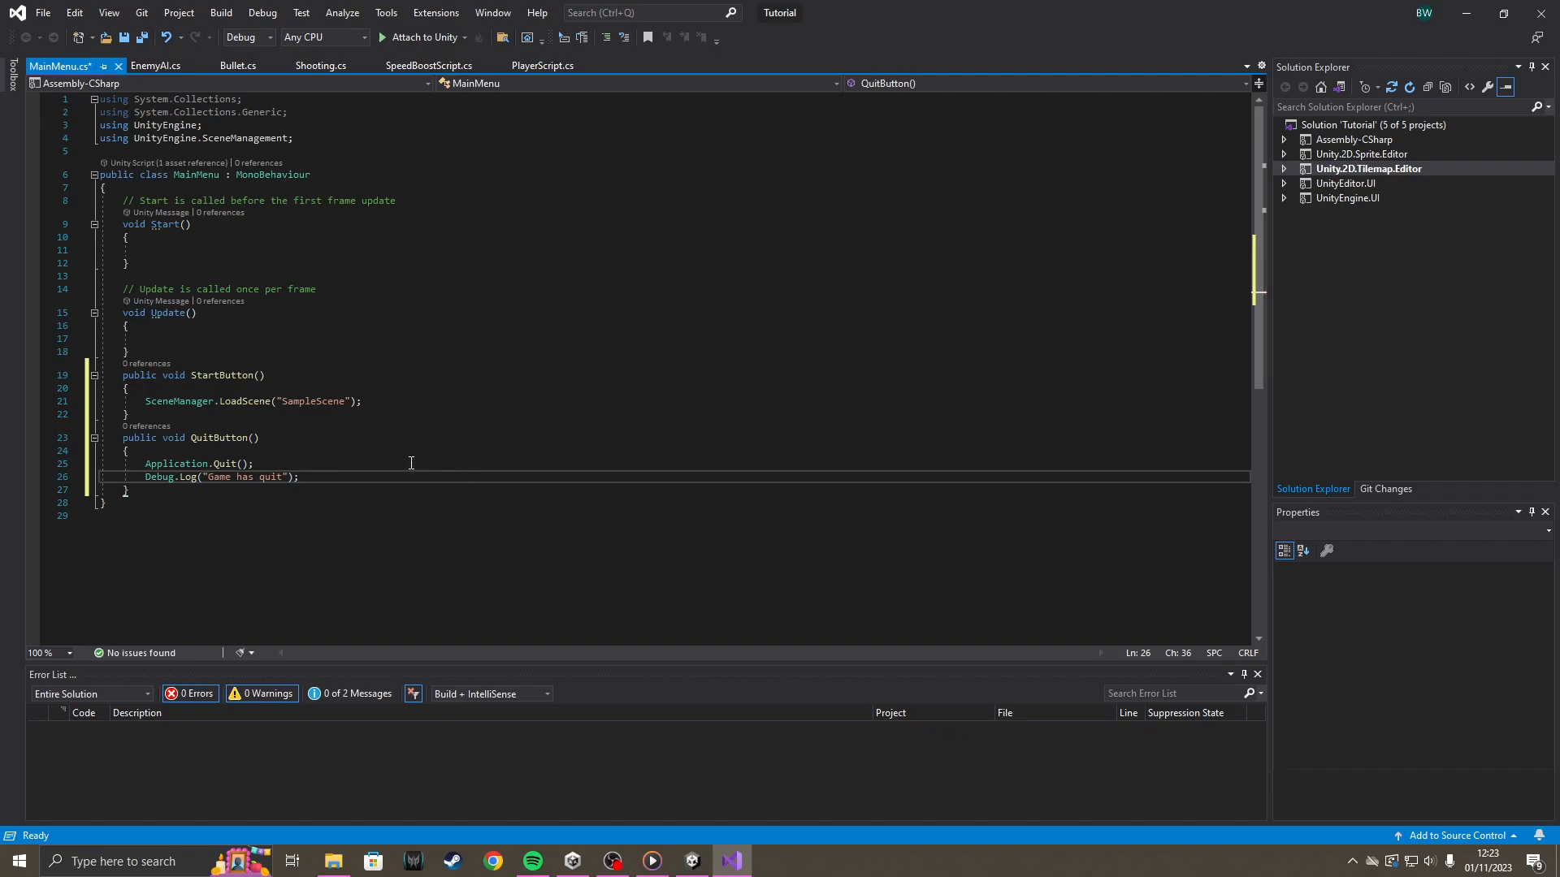
pyautogui.hotkey('ctrl', 's')
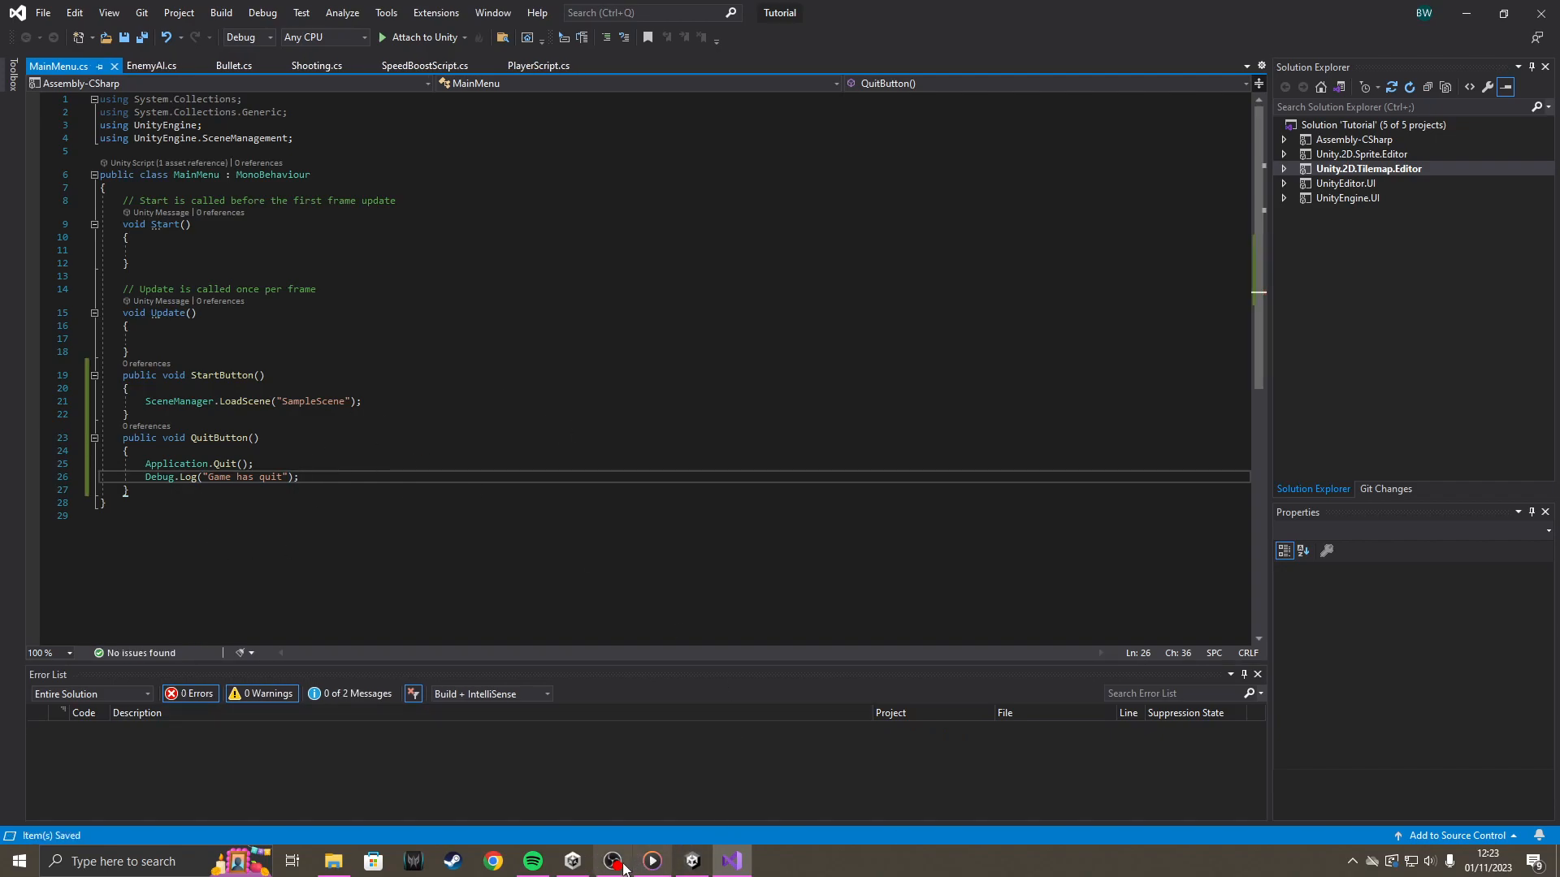
# Switch to Unity and add an On Click () entry to the Start button with the Canvas as its object.
pyautogui.click(692, 861)
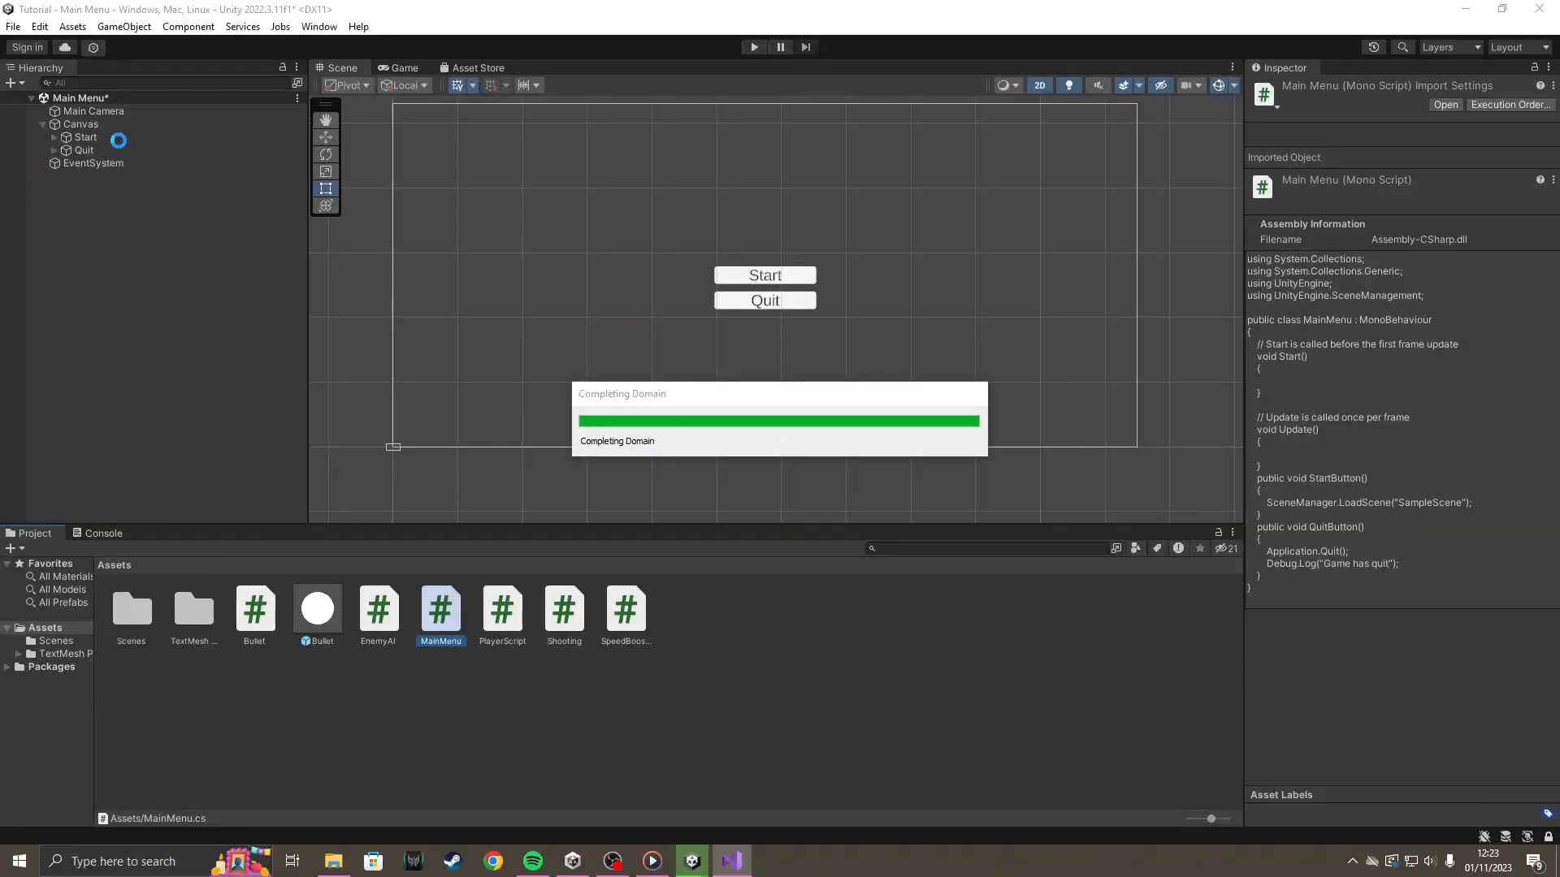
pyautogui.click(119, 140)
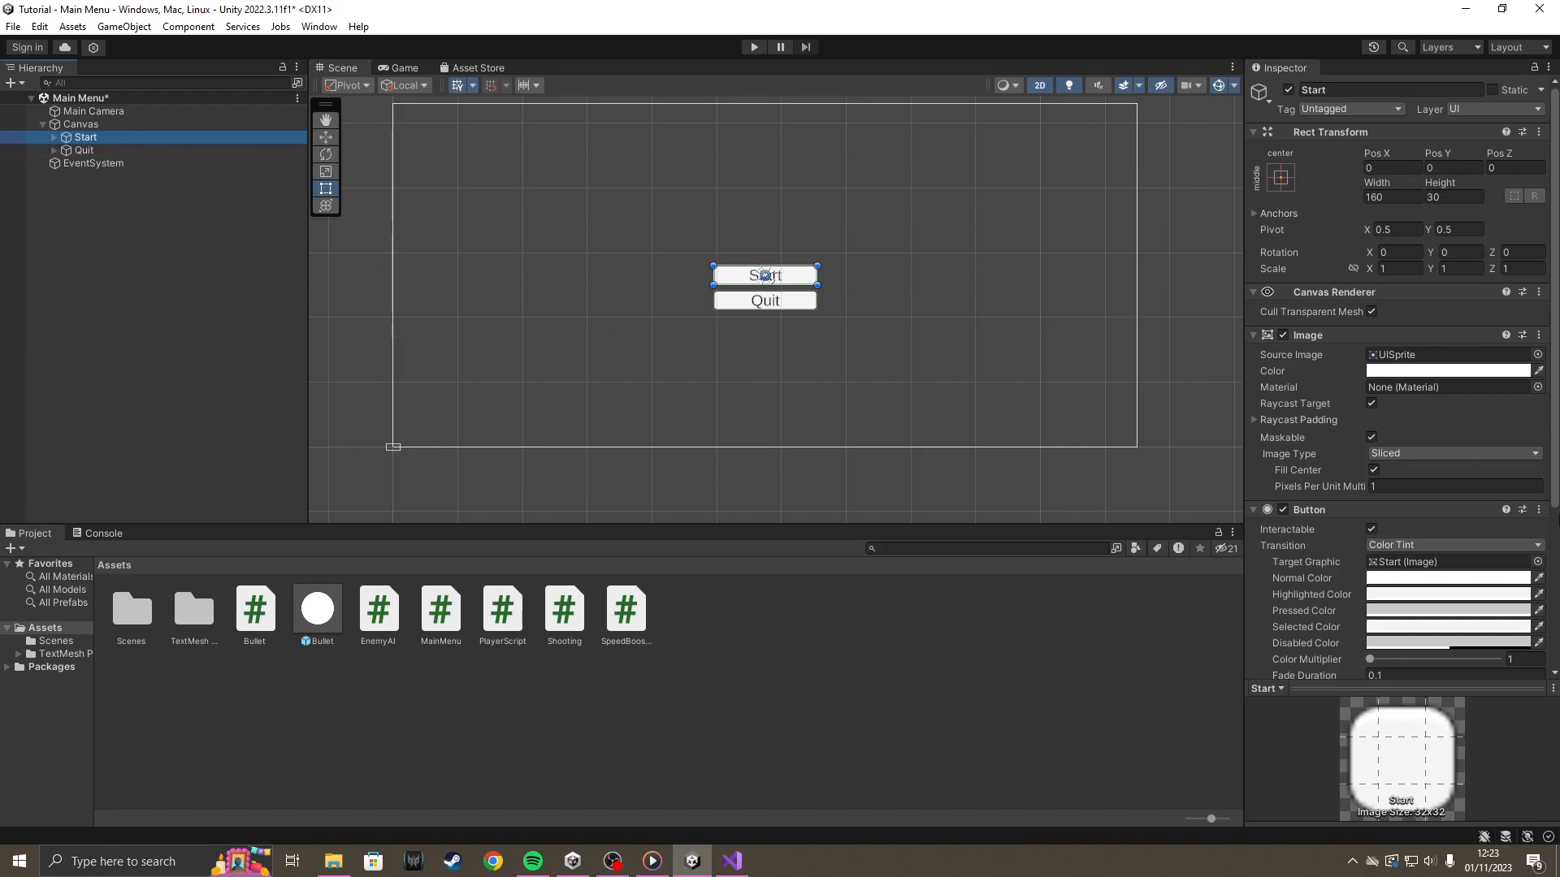
pyautogui.scroll(-5, 1450, 512)
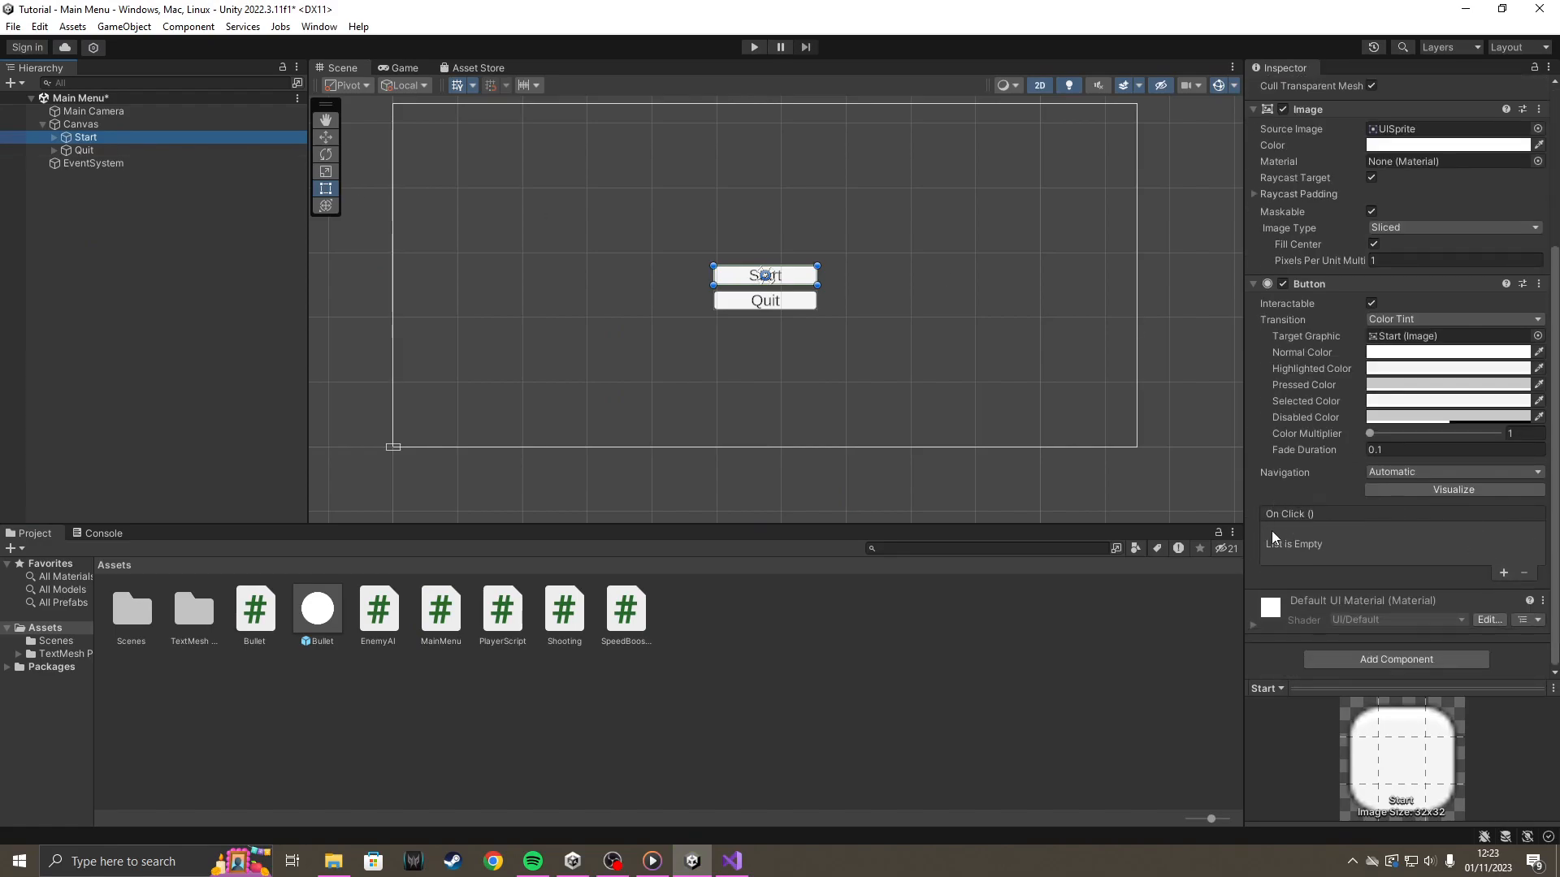
pyautogui.click(1502, 573)
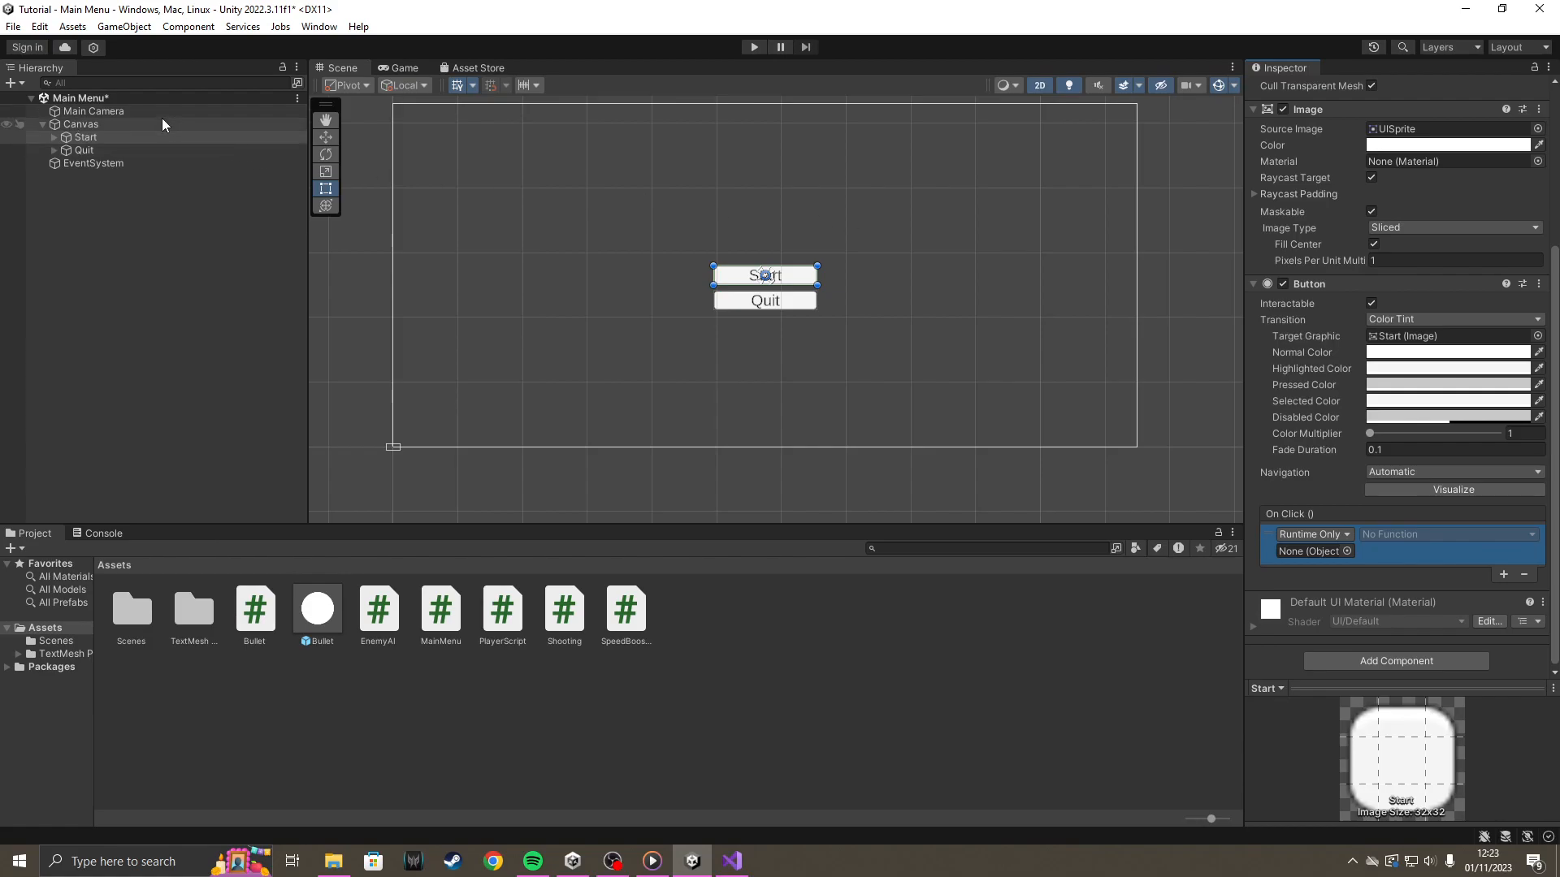
pyautogui.moveTo(111, 125); pyautogui.dragTo(1326, 542)
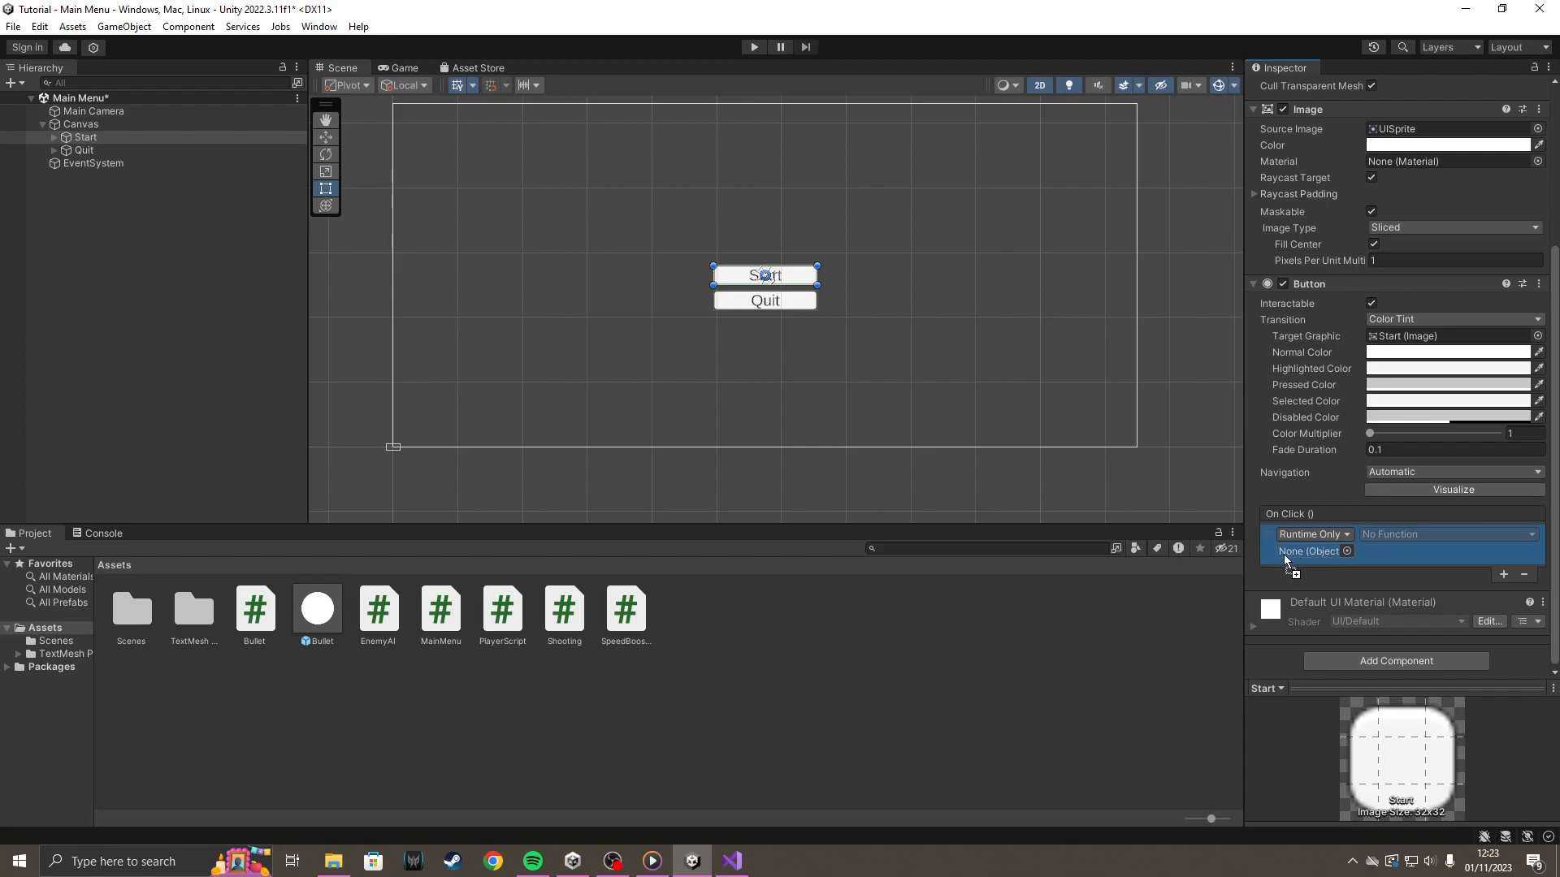
pyautogui.moveTo(1298, 549); pyautogui.dragTo(1326, 549)
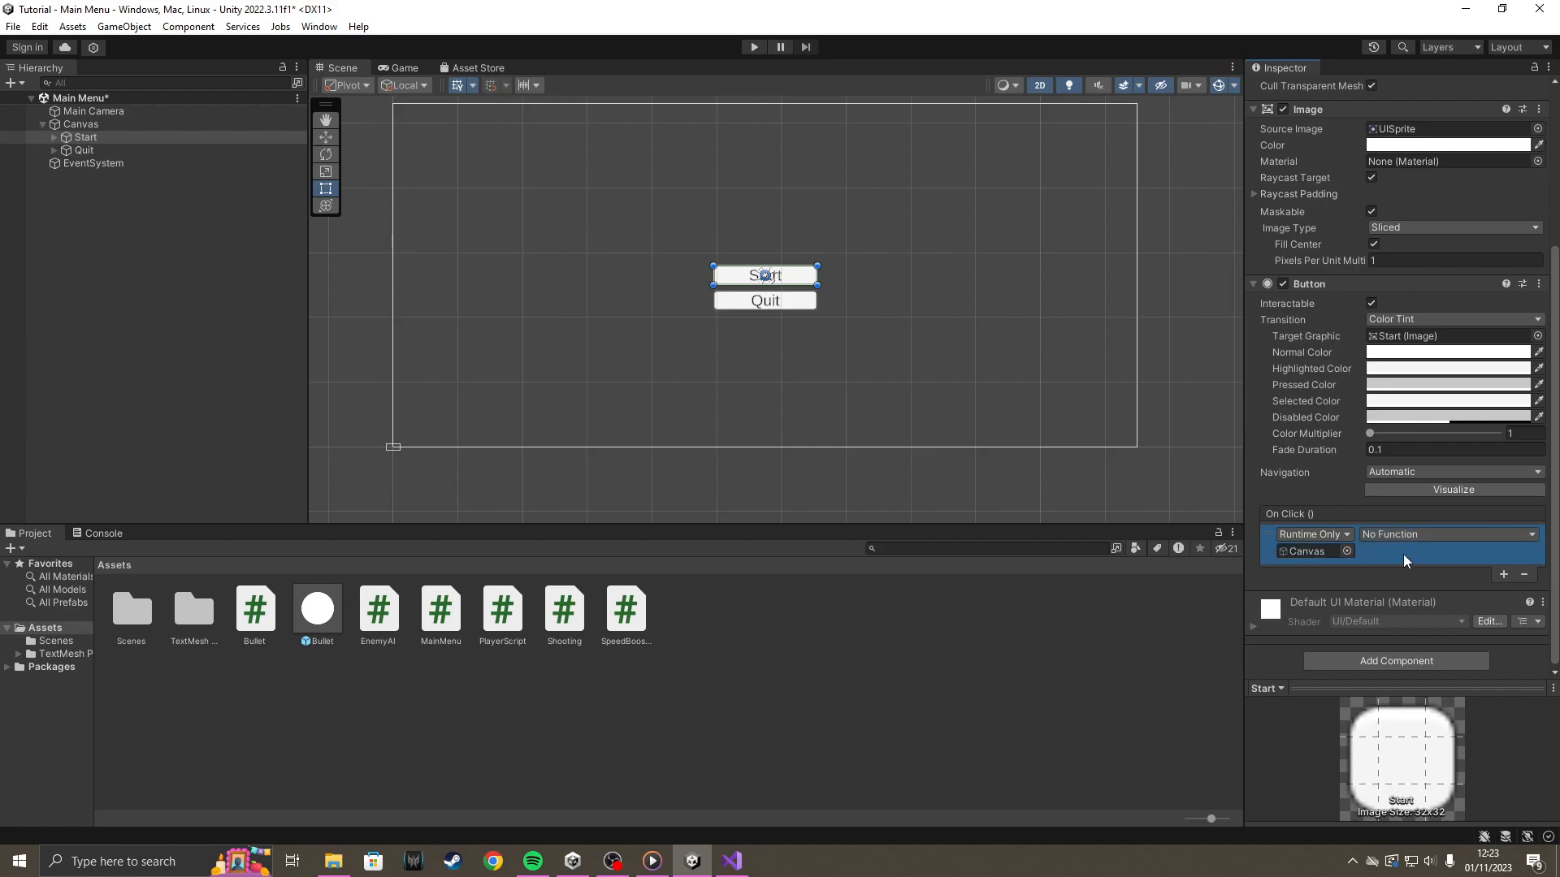
# Set the function of the Start button's On Click () entry to MainMenu's StartButton ().
pyautogui.click(1432, 533)
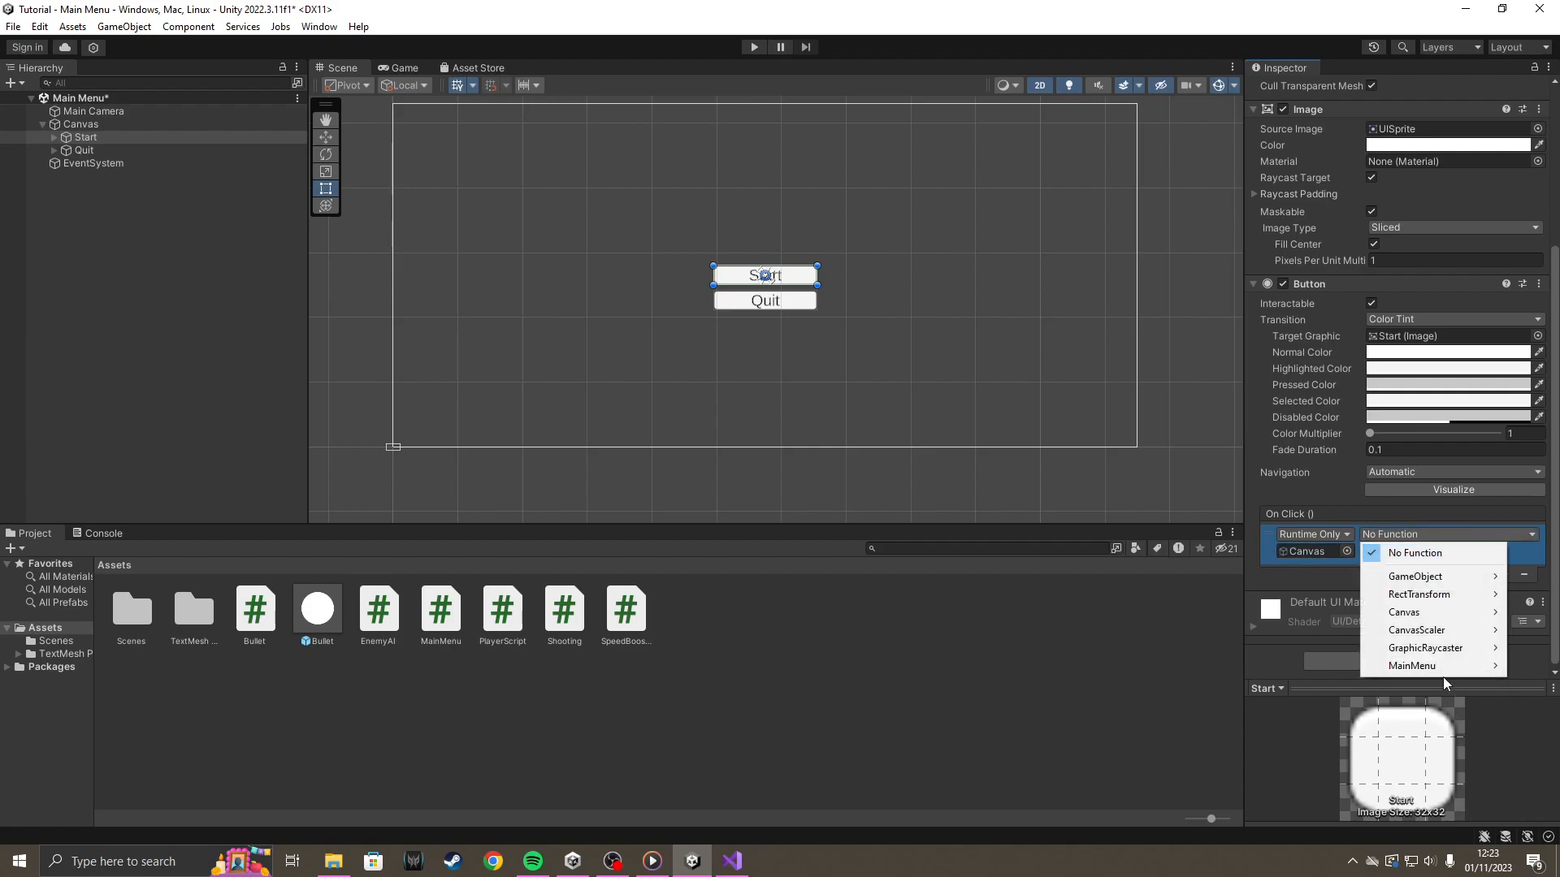
pyautogui.moveTo(1431, 671)
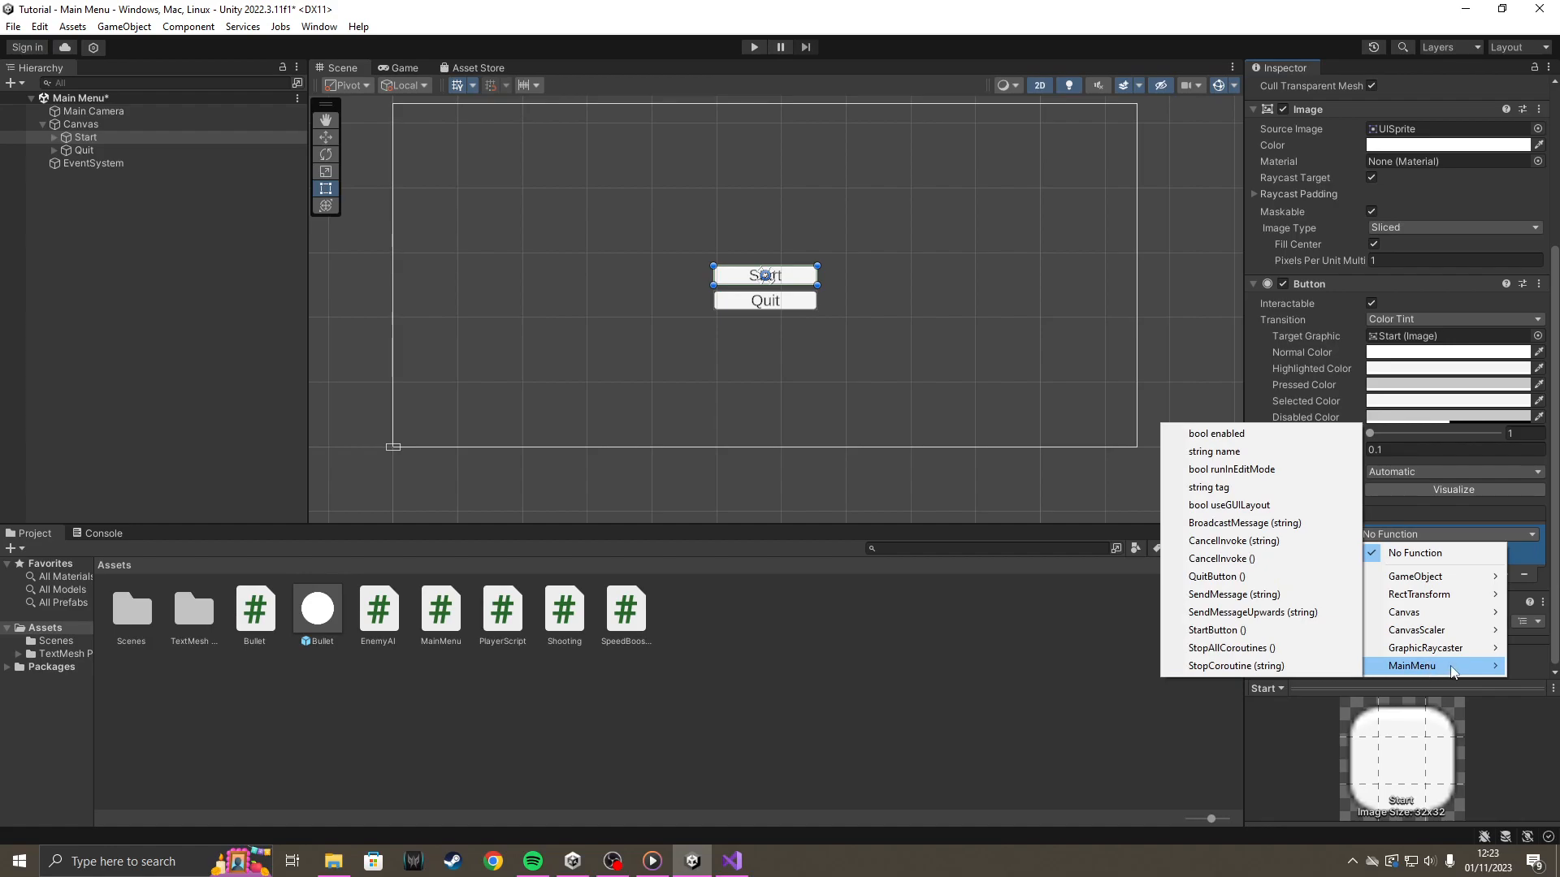
pyautogui.click(1276, 633)
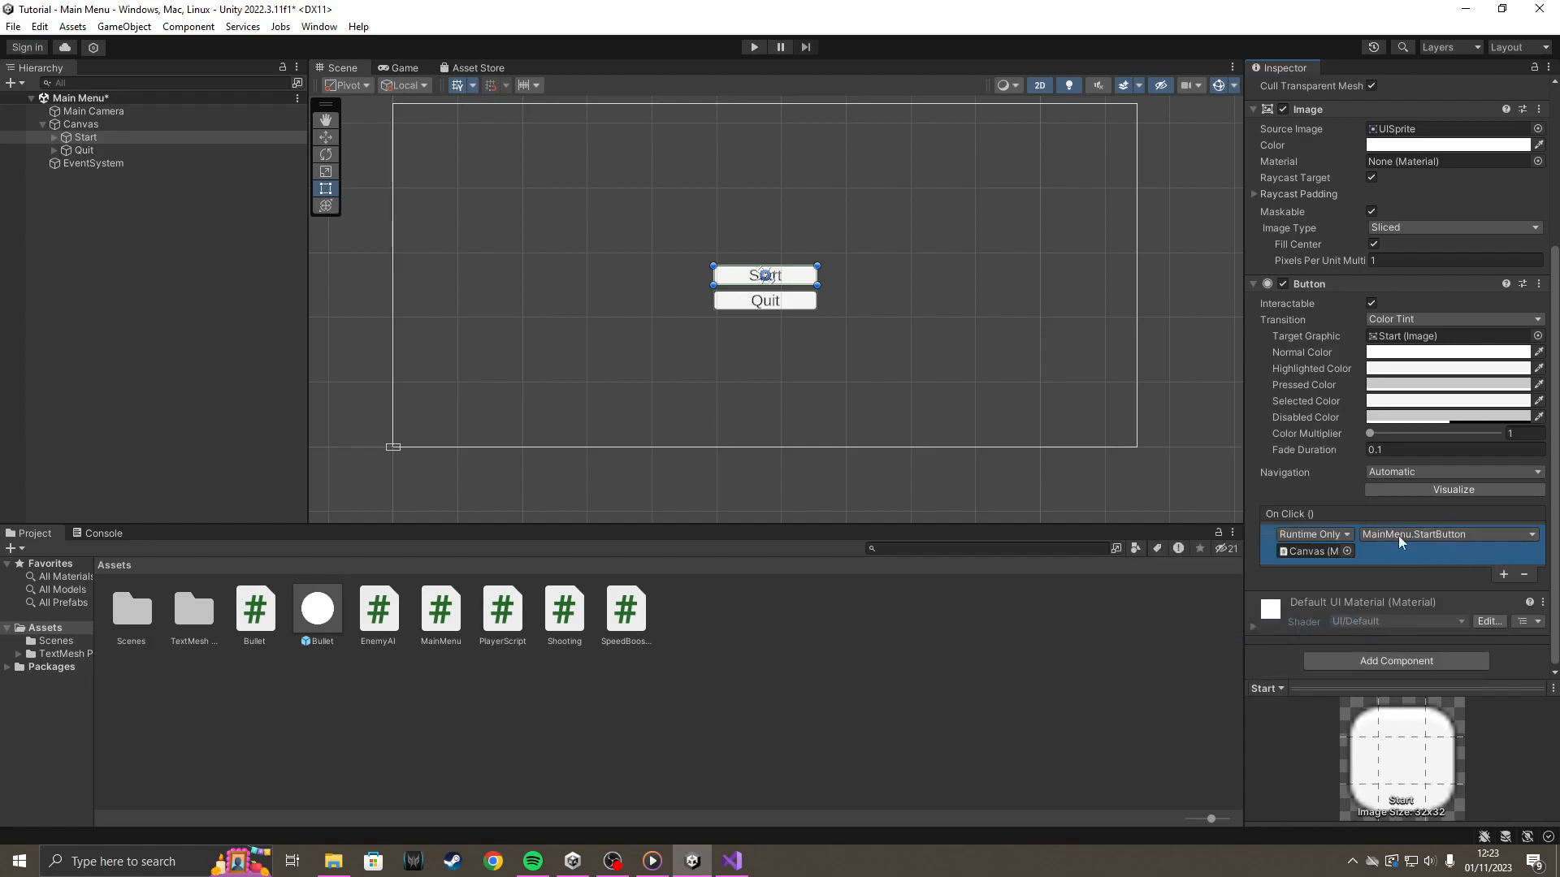
pyautogui.scroll(5, 1364, 317)
pyautogui.scroll(-5, 1411, 313)
pyautogui.scroll(5, 1366, 532)
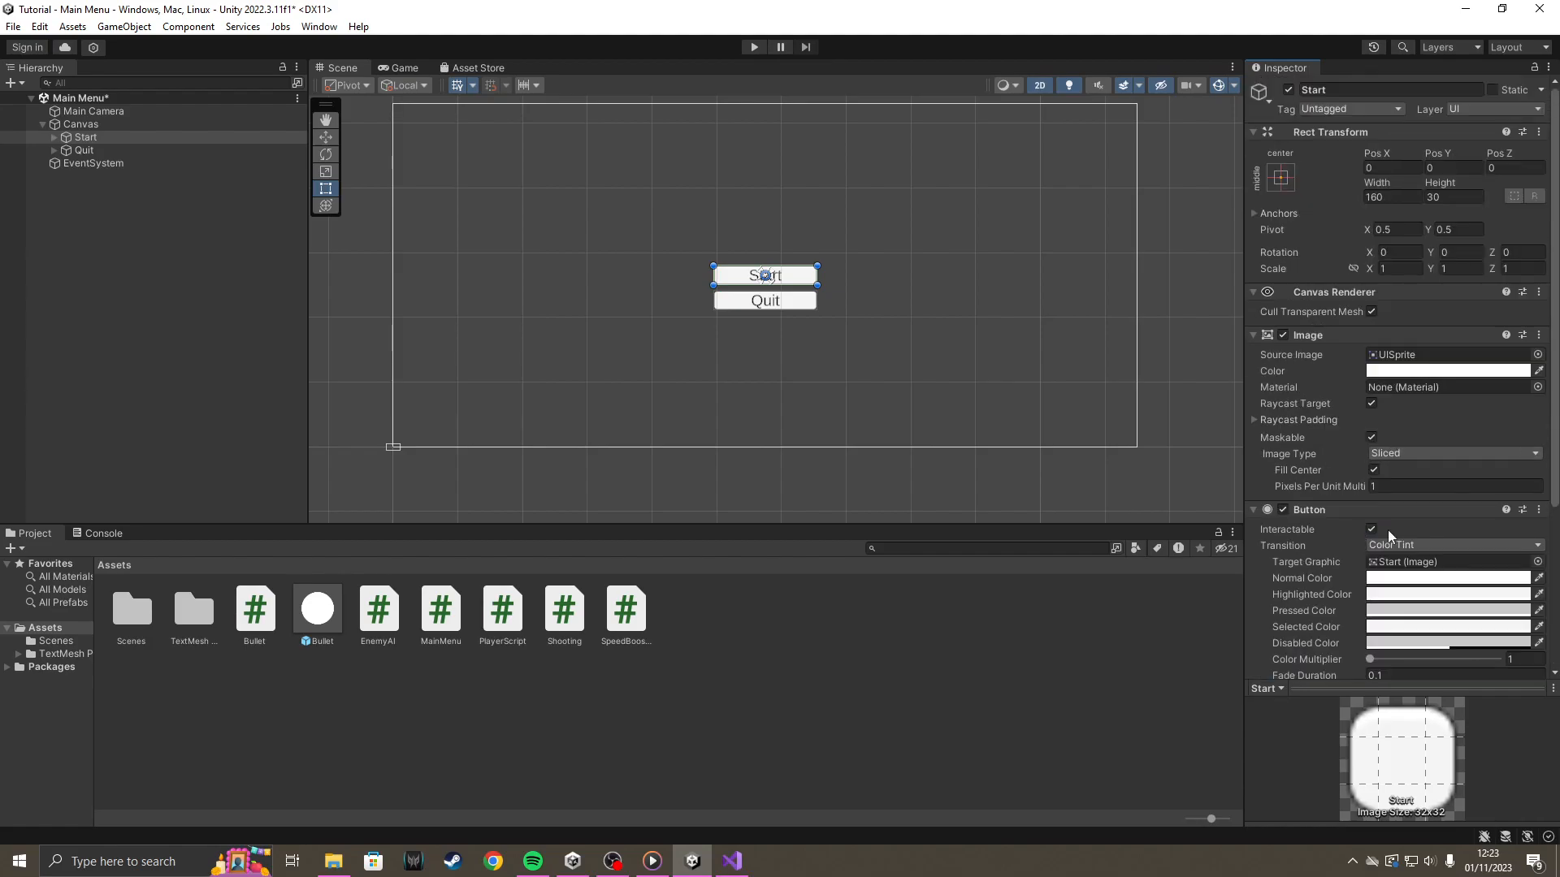
# Add an On Click () entry to the Quit button that calls MainMenu's QuitButton () on the Canvas, and deselect the button.
pyautogui.click(99, 152)
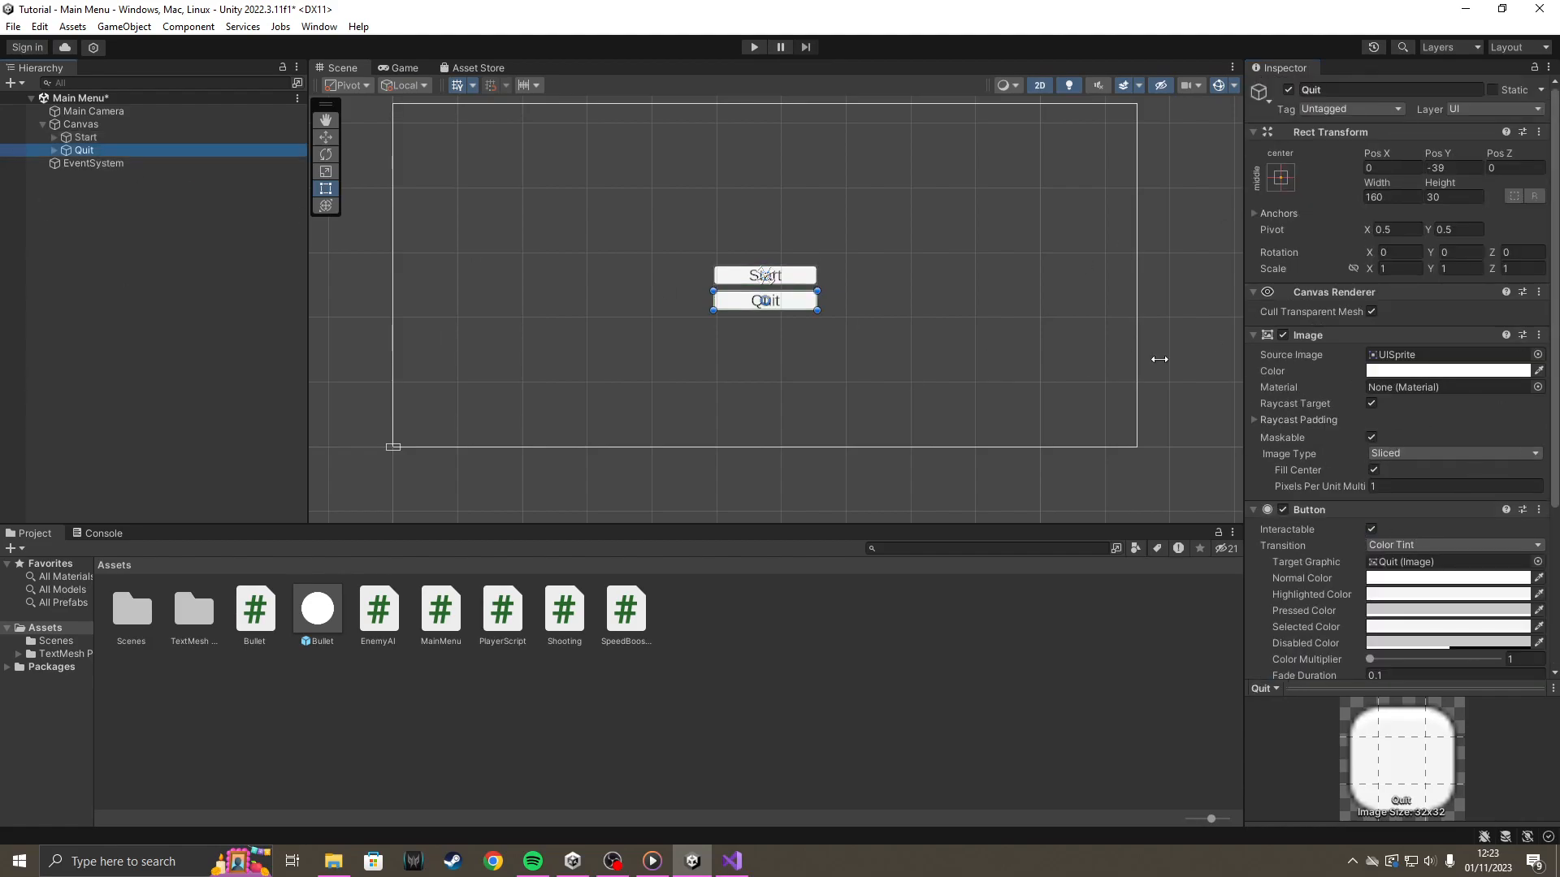
pyautogui.scroll(-5, 1386, 404)
pyautogui.scroll(-1, 1386, 404)
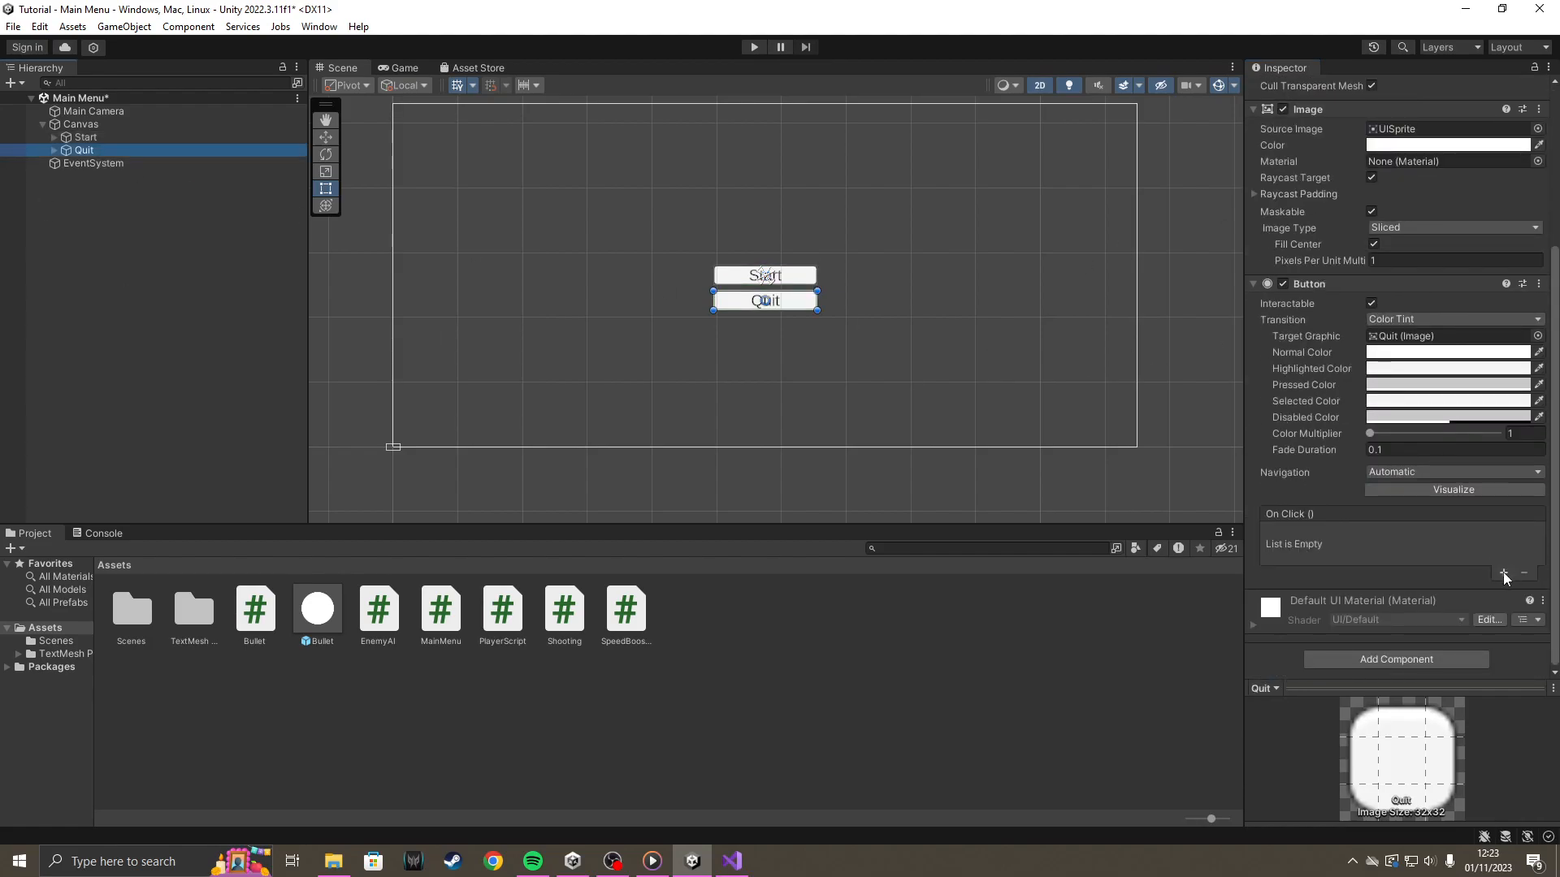
pyautogui.click(1504, 574)
pyautogui.moveTo(1320, 564); pyautogui.dragTo(1324, 559)
pyautogui.click(1406, 533)
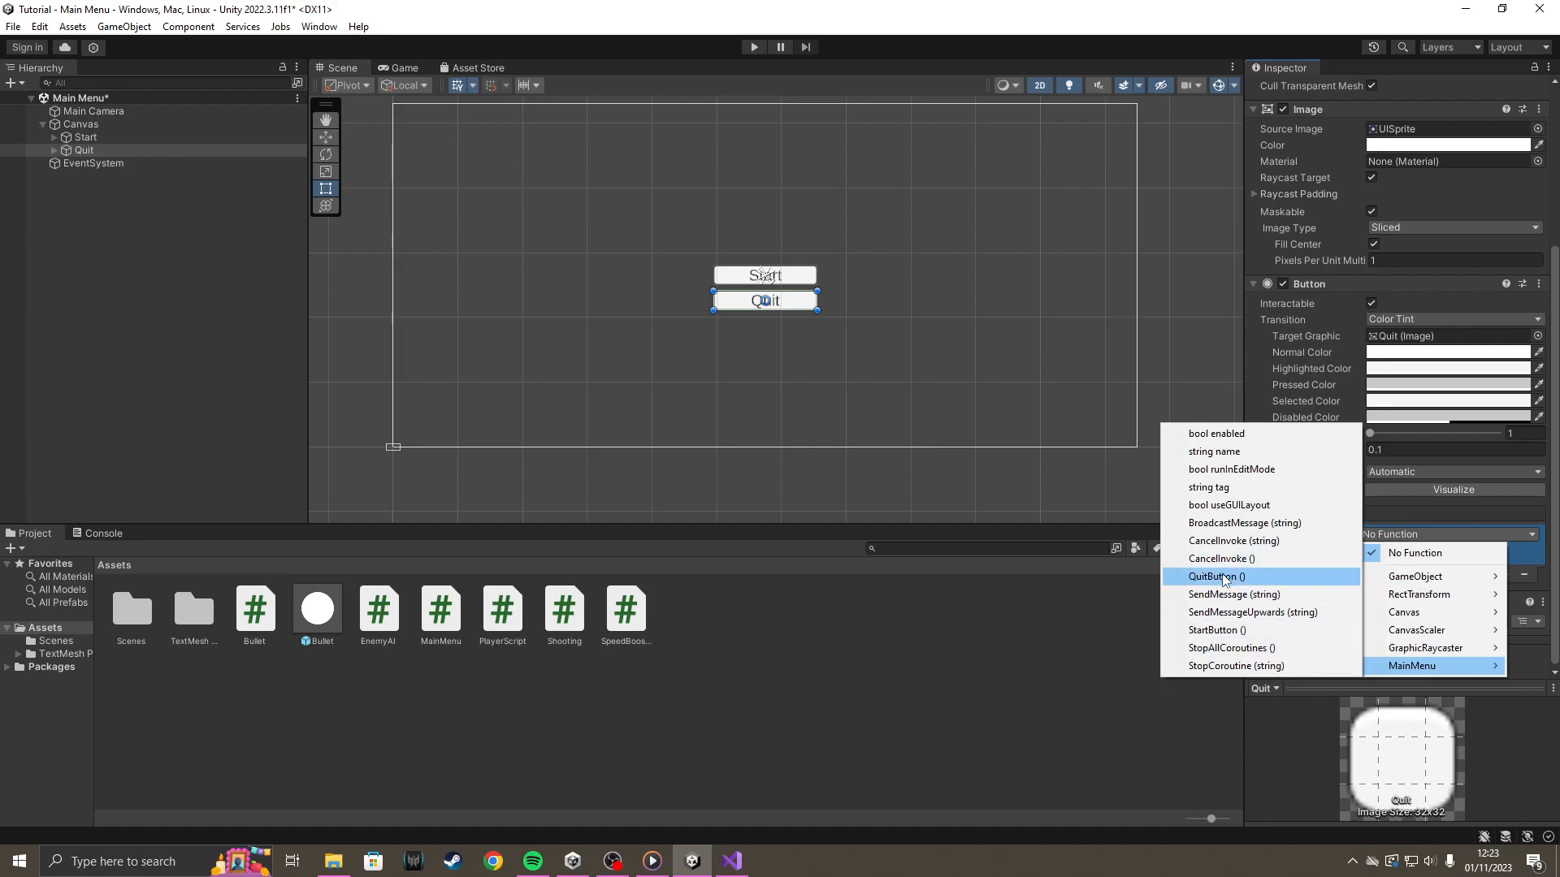
pyautogui.click(1225, 578)
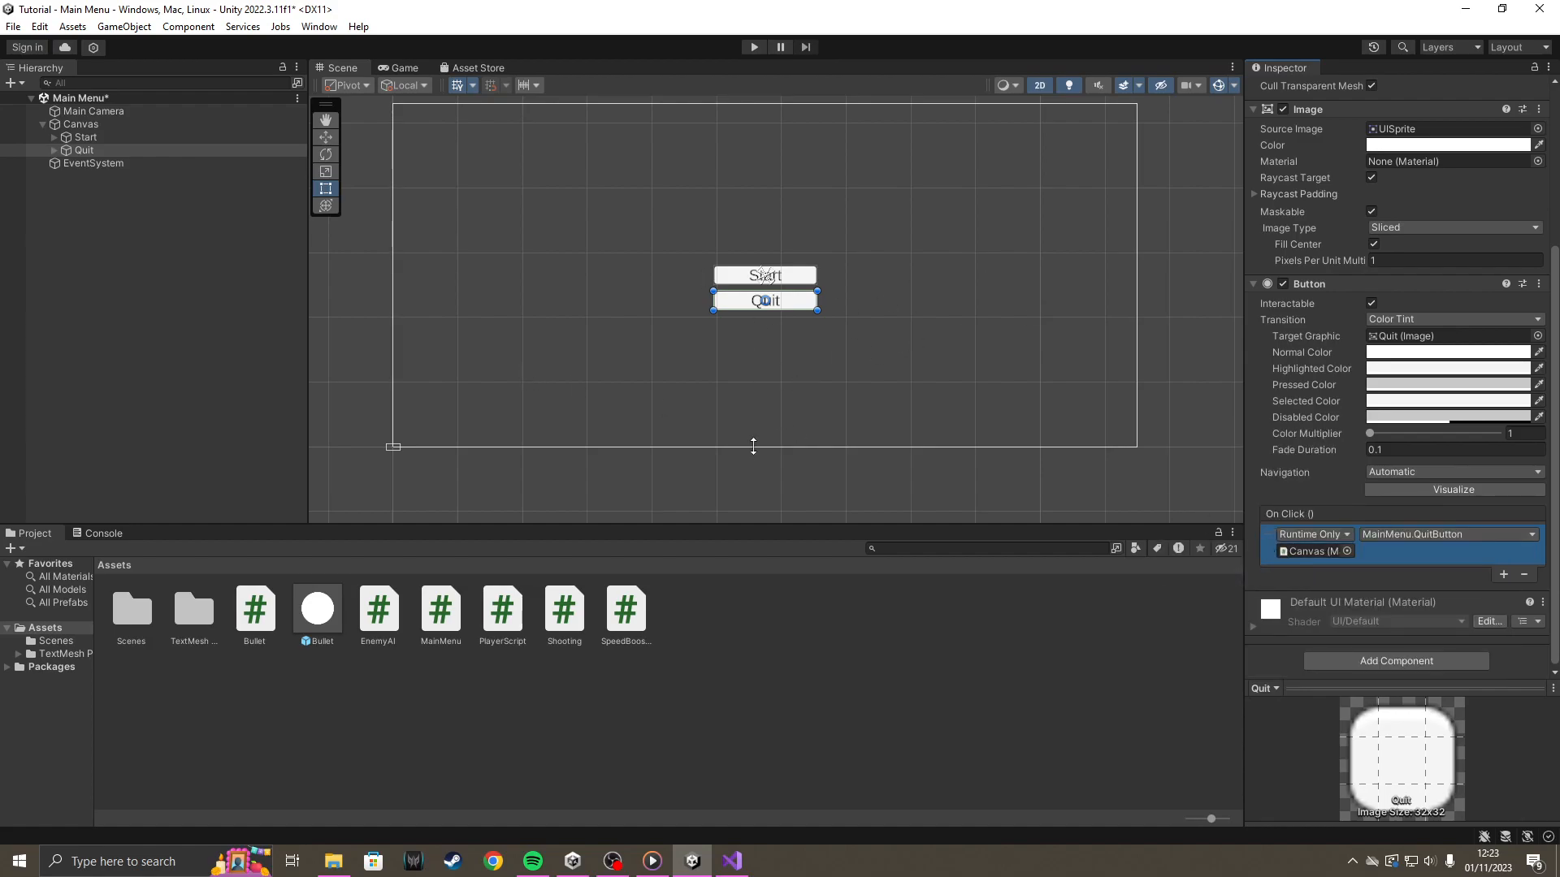
pyautogui.click(253, 285)
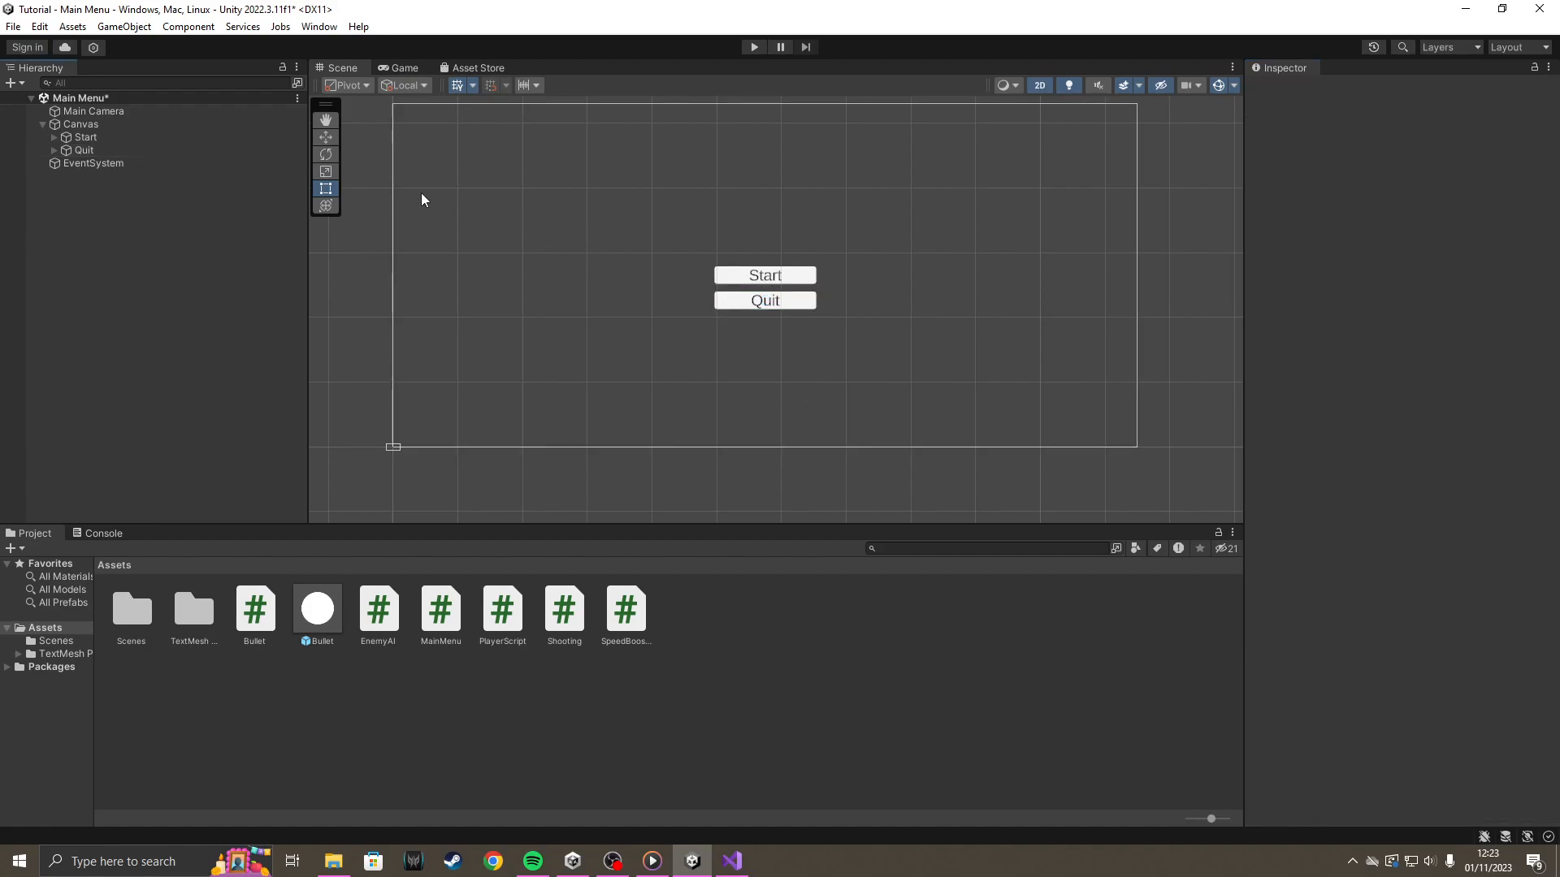
# Open the Build Settings and remove the Main Menu scene from Scenes In Build.
pyautogui.click(13, 26)
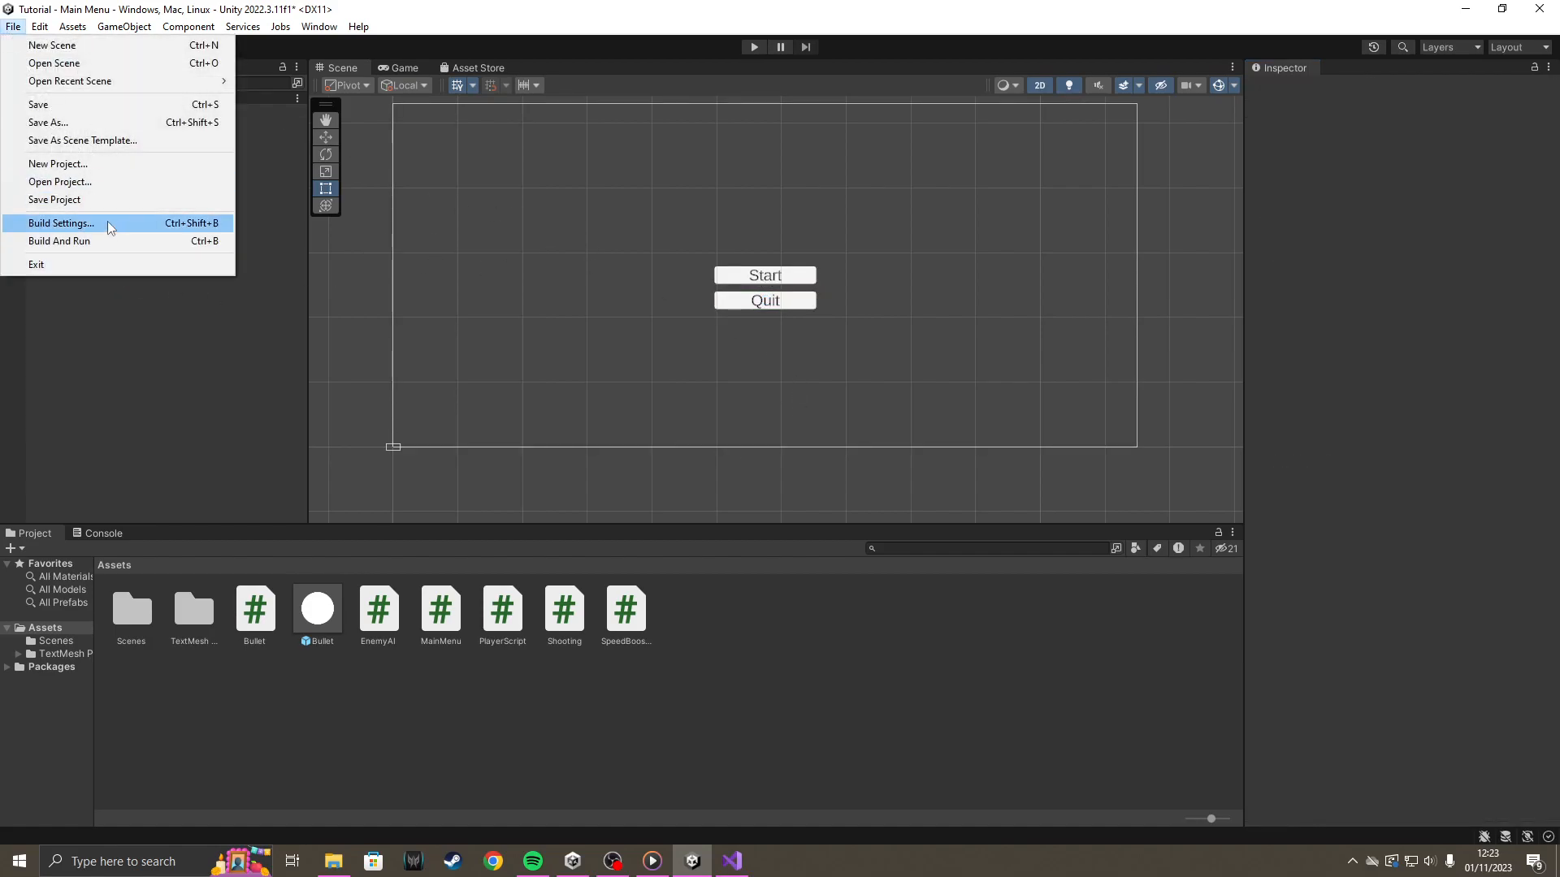
pyautogui.click(106, 225)
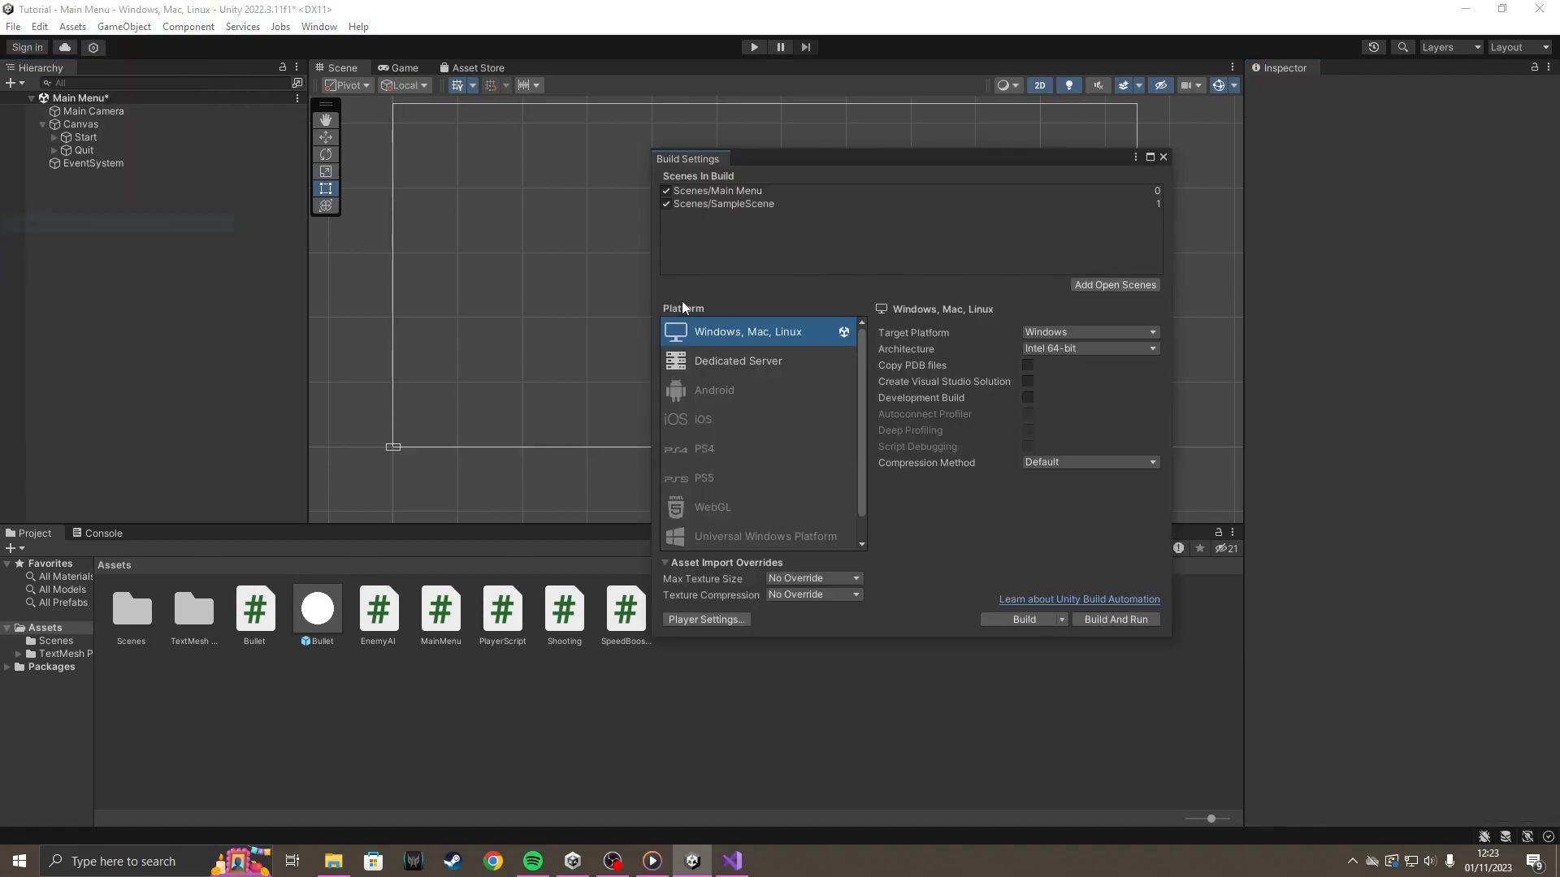
pyautogui.click(770, 192)
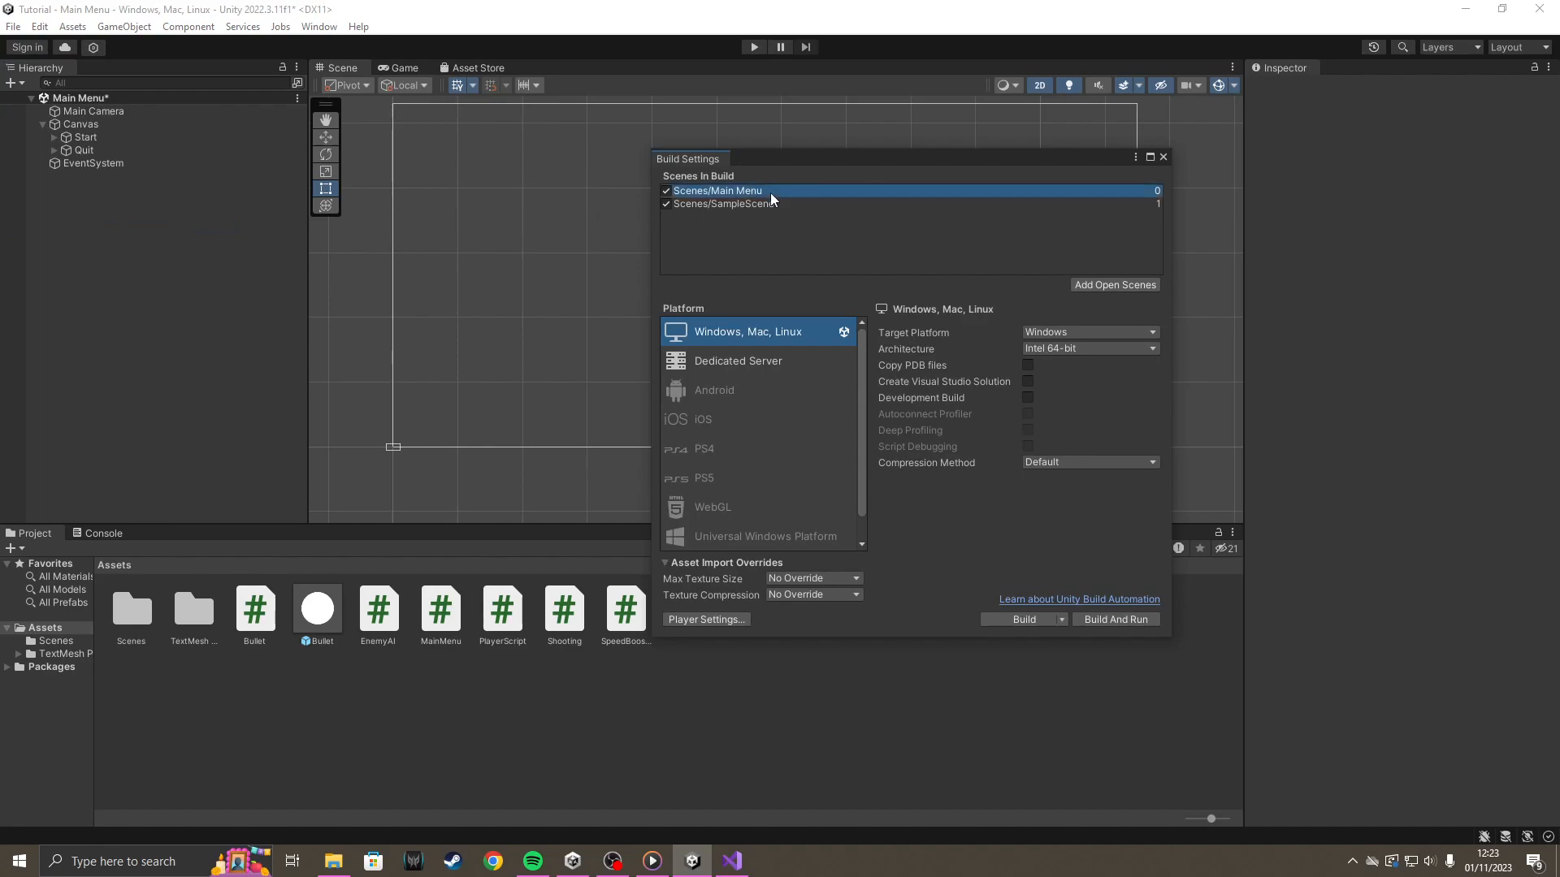
pyautogui.press('Delete')
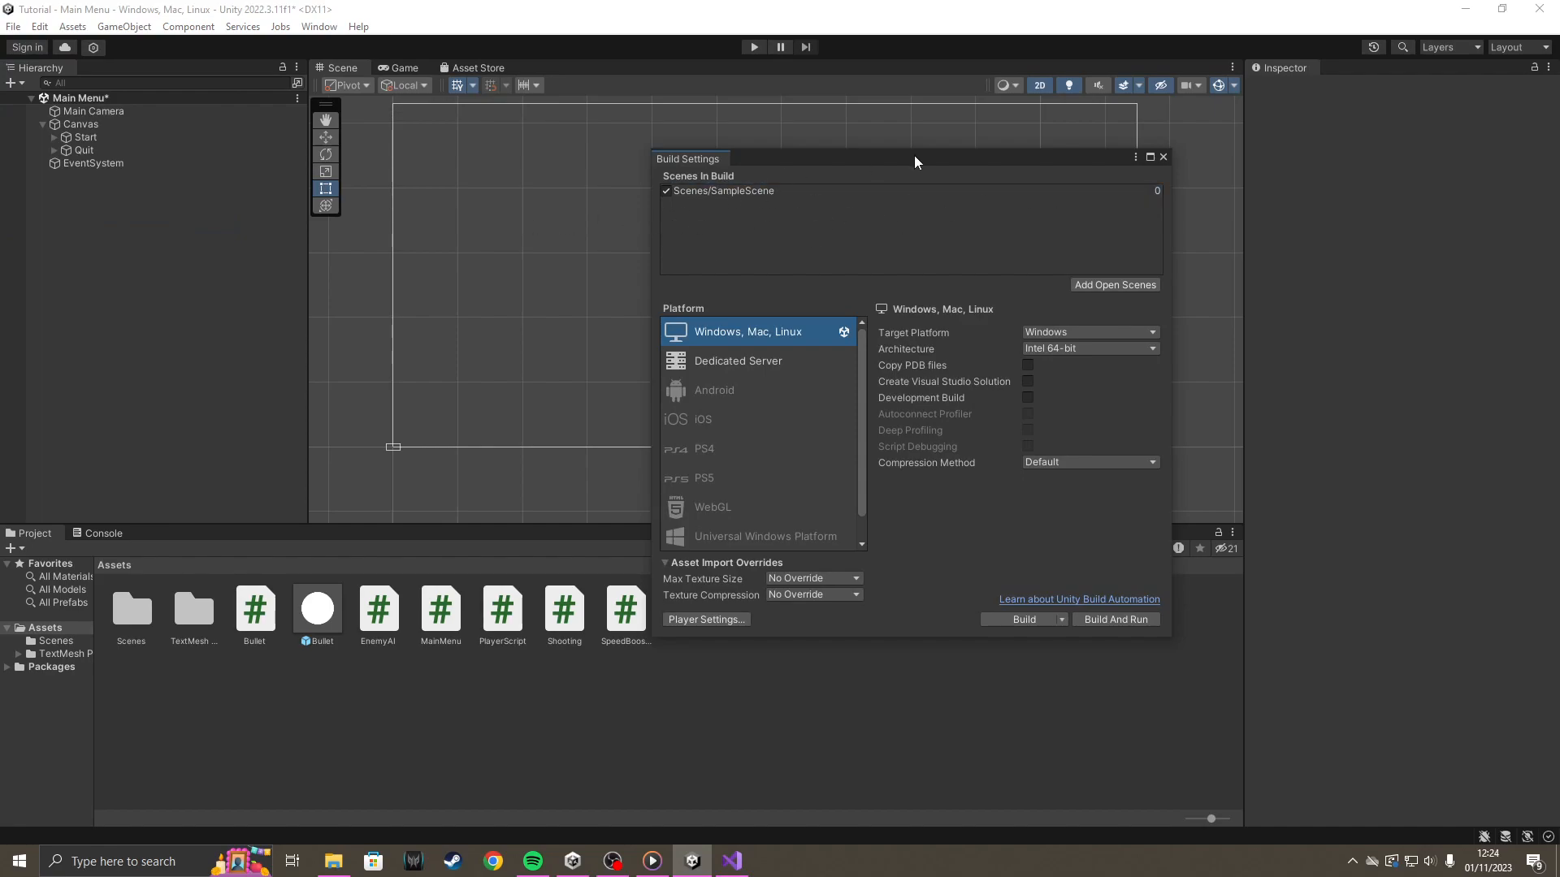
# Add the Main Menu scene from the Scenes folder to Scenes In Build above SampleScene, and close the Build Settings.
pyautogui.moveTo(773, 158); pyautogui.dragTo(814, 147)
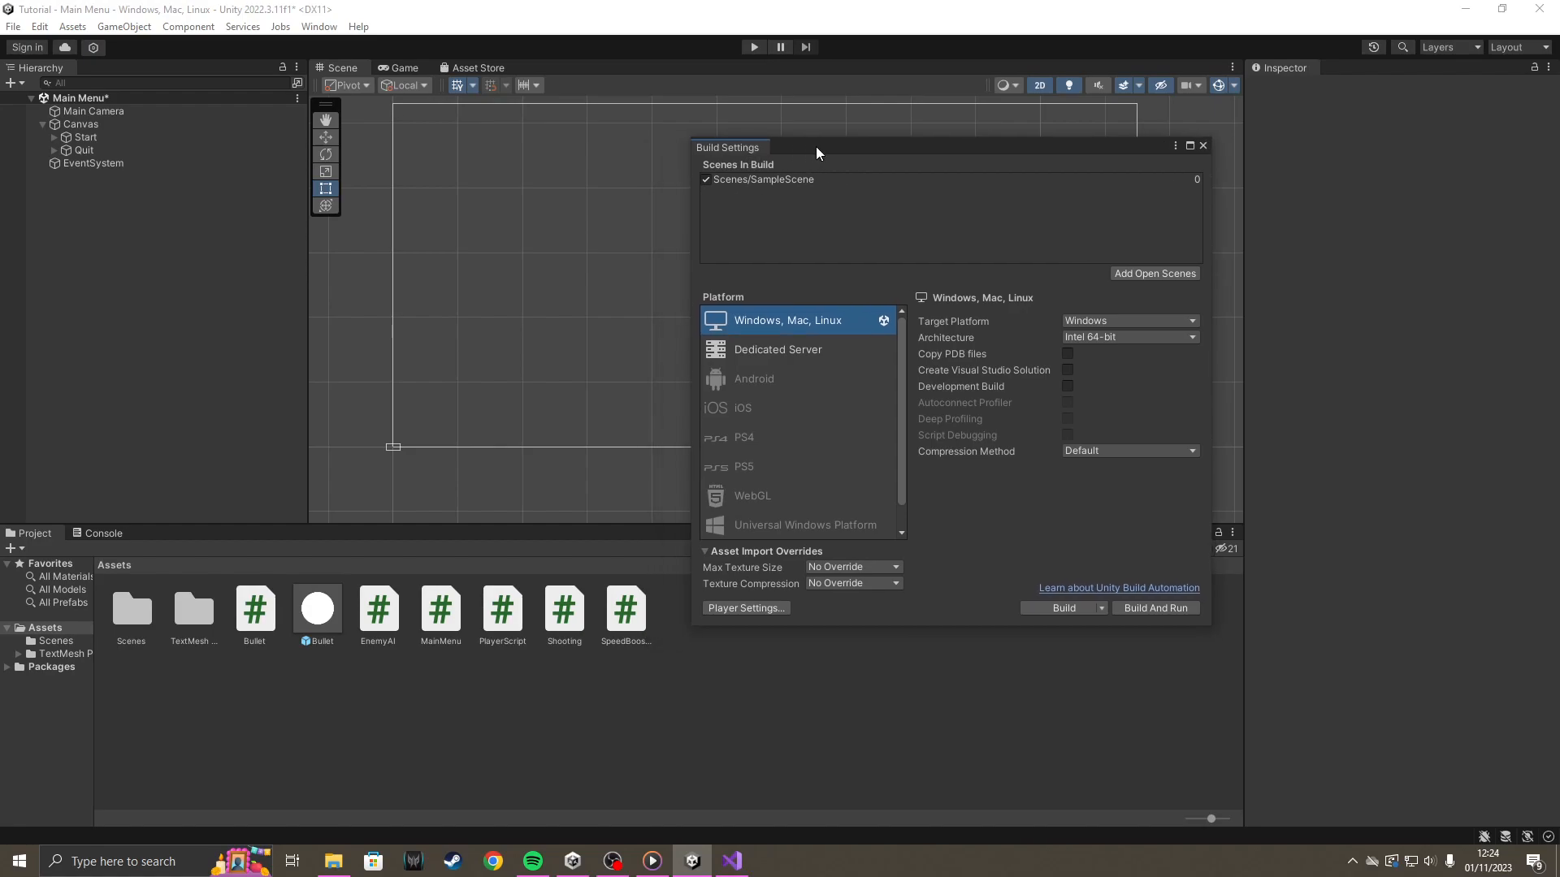
pyautogui.doubleClick(132, 614)
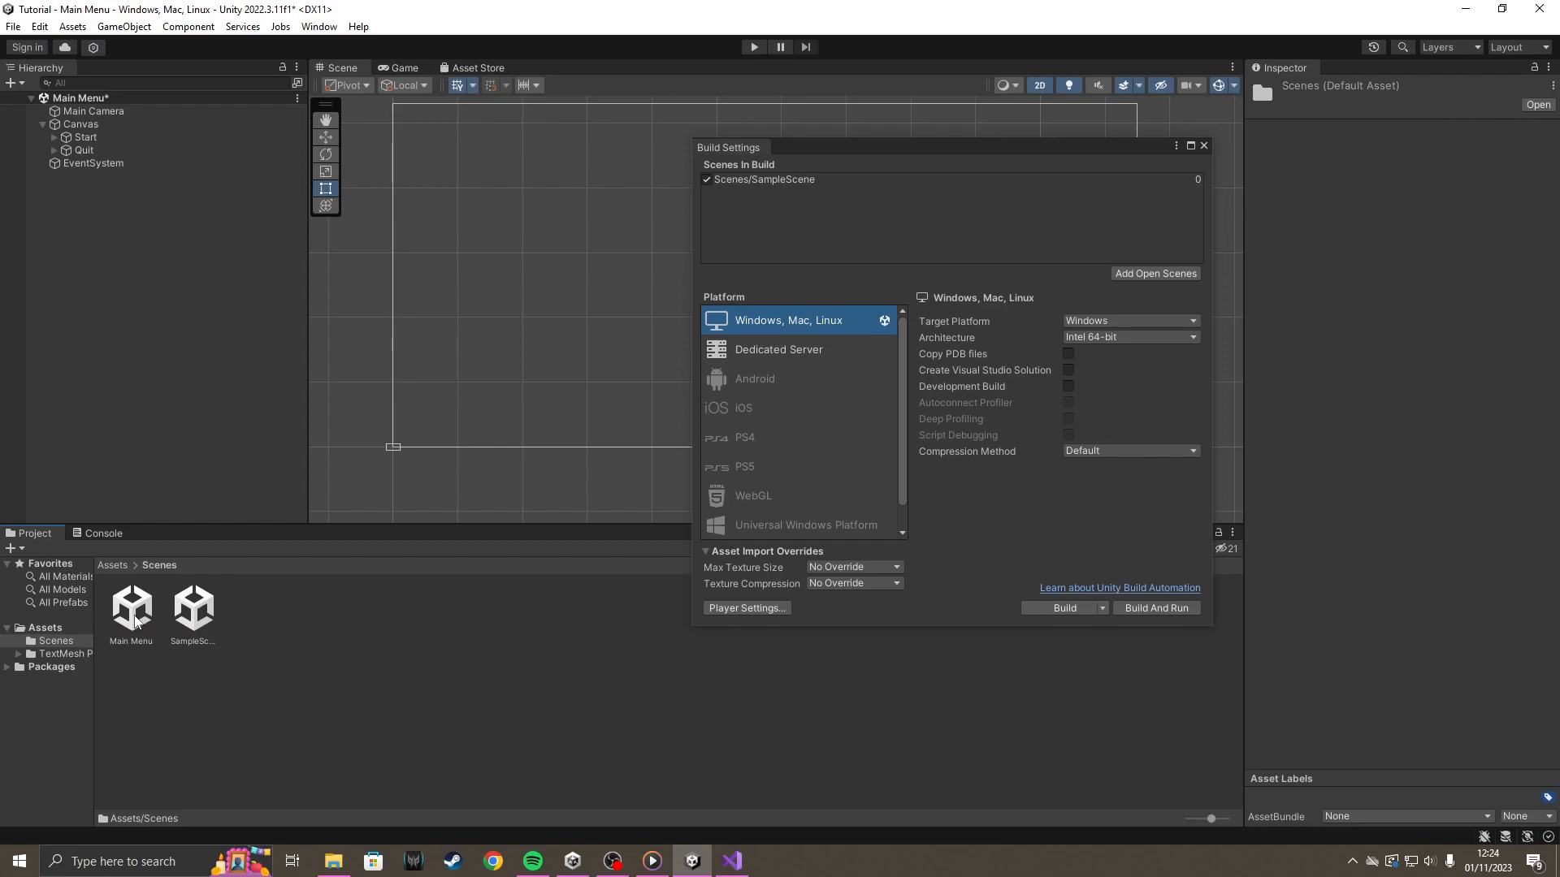
pyautogui.moveTo(135, 621); pyautogui.dragTo(837, 180)
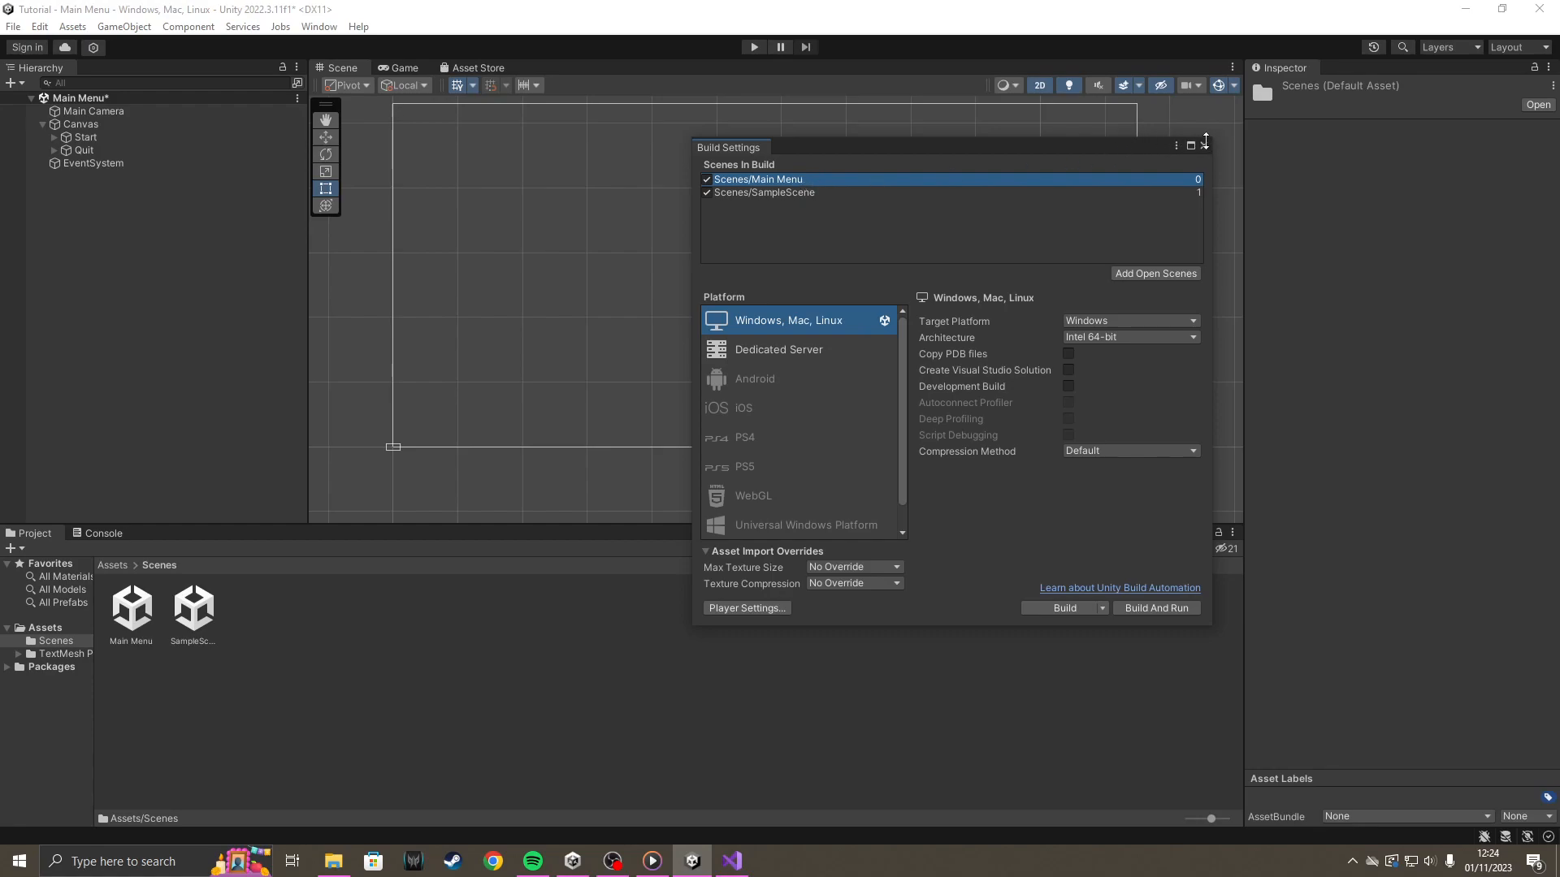
pyautogui.click(1204, 145)
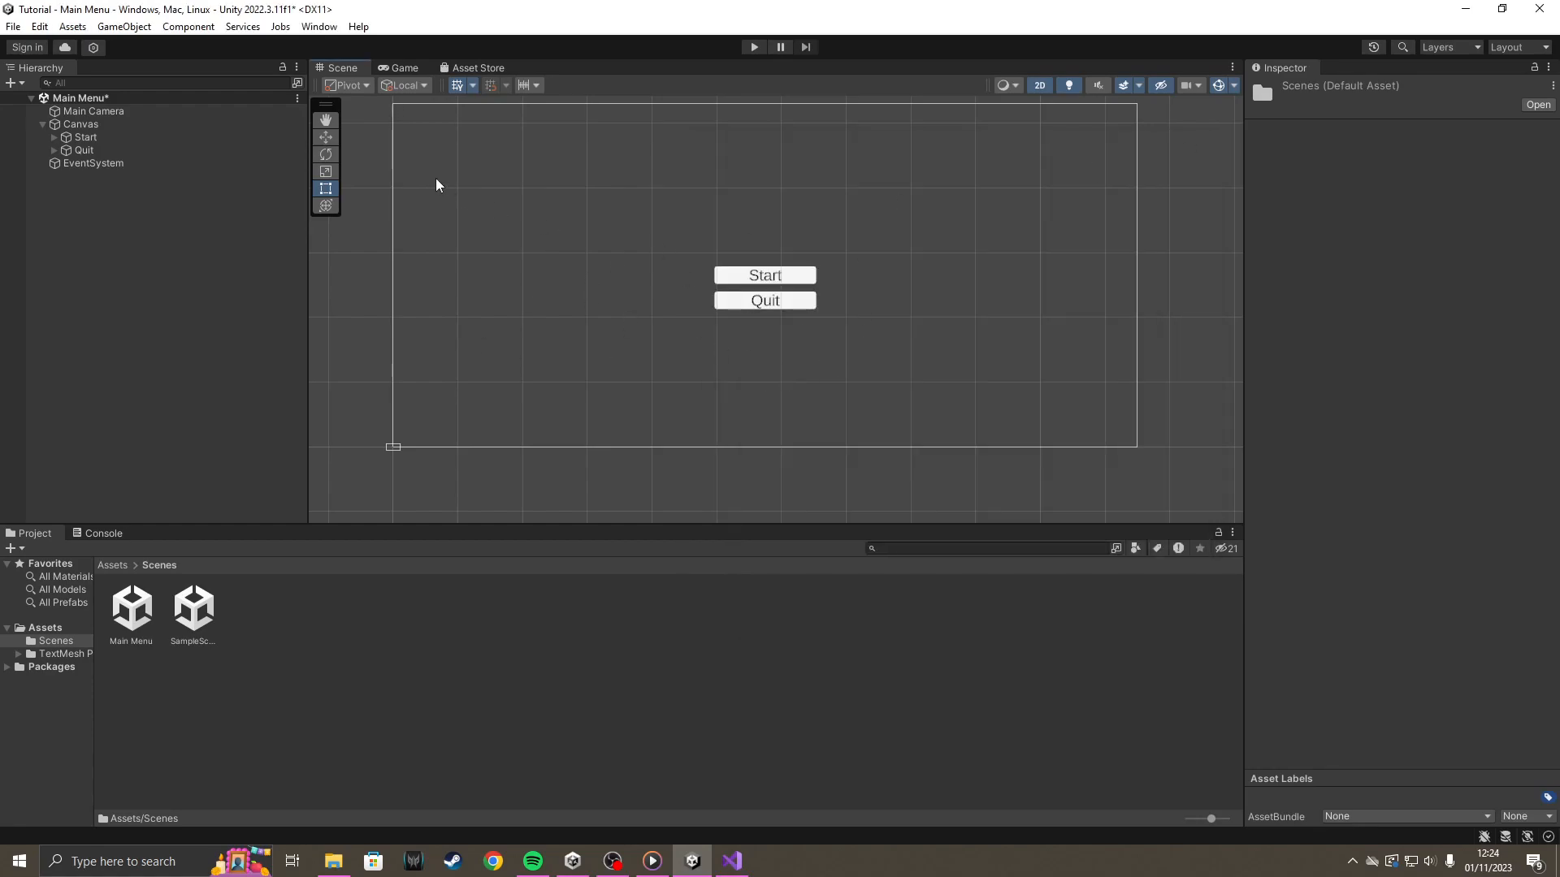
# Play the Main Menu scene, test the Quit and Start buttons, fire a shot in SampleScene, and stop the game.
pyautogui.click(754, 49)
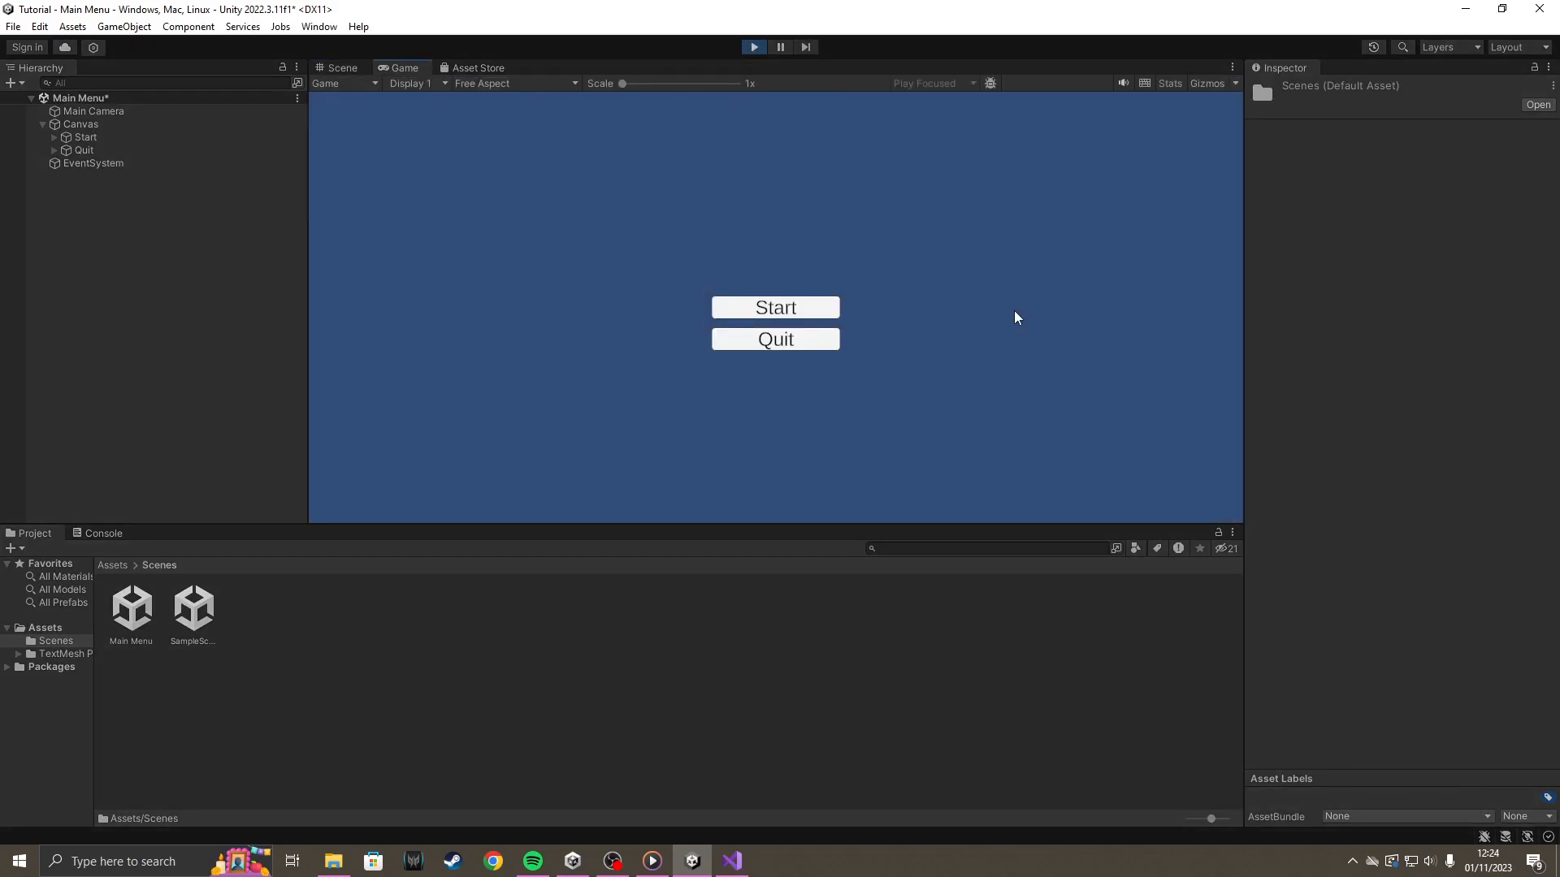
pyautogui.click(771, 346)
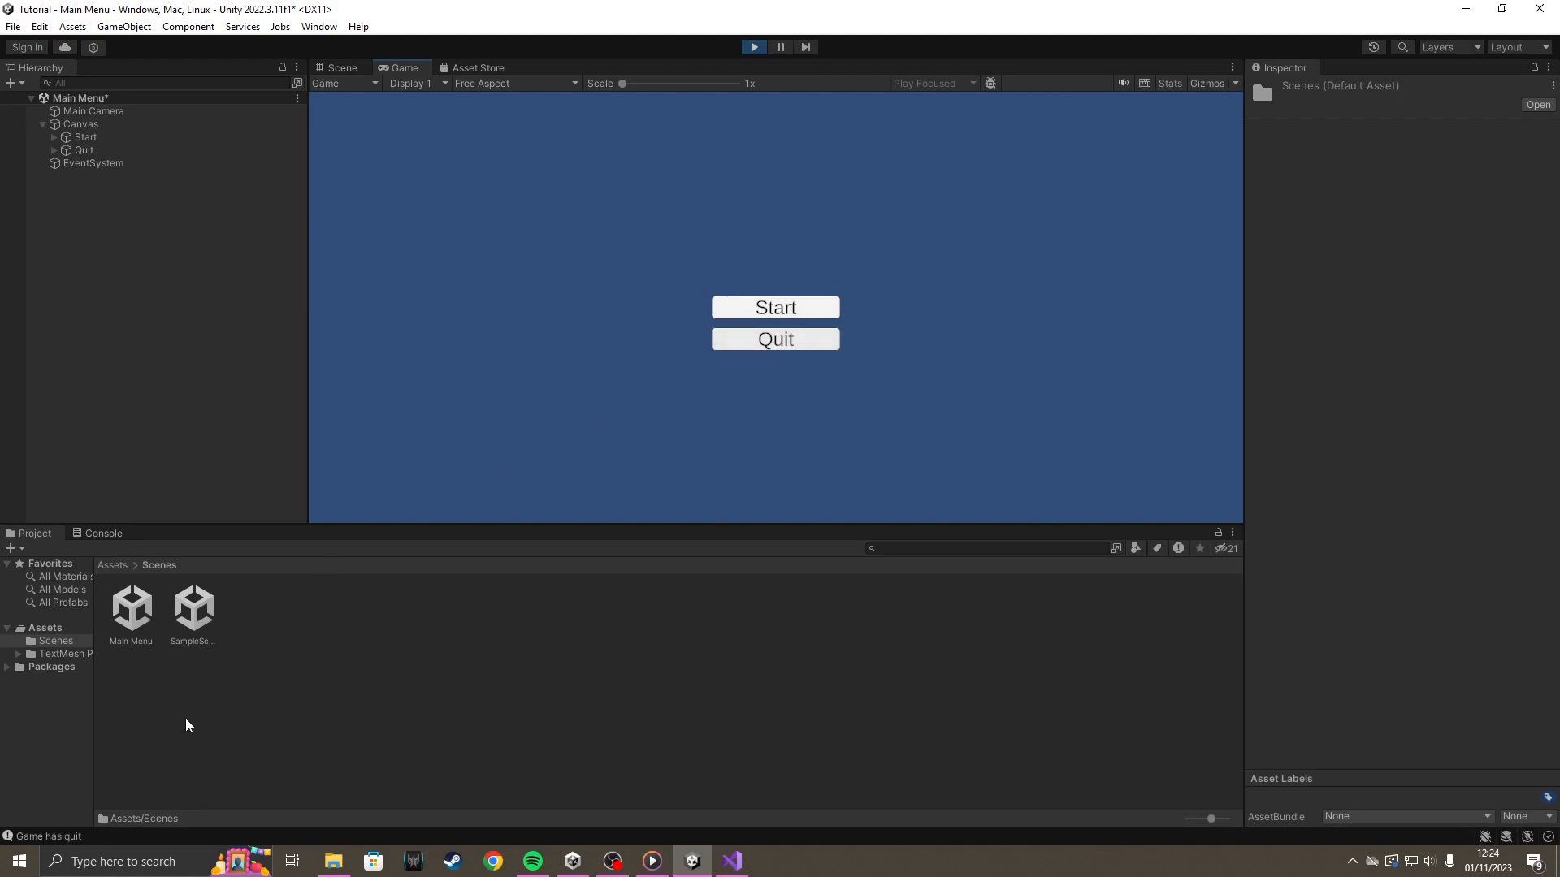
pyautogui.click(763, 307)
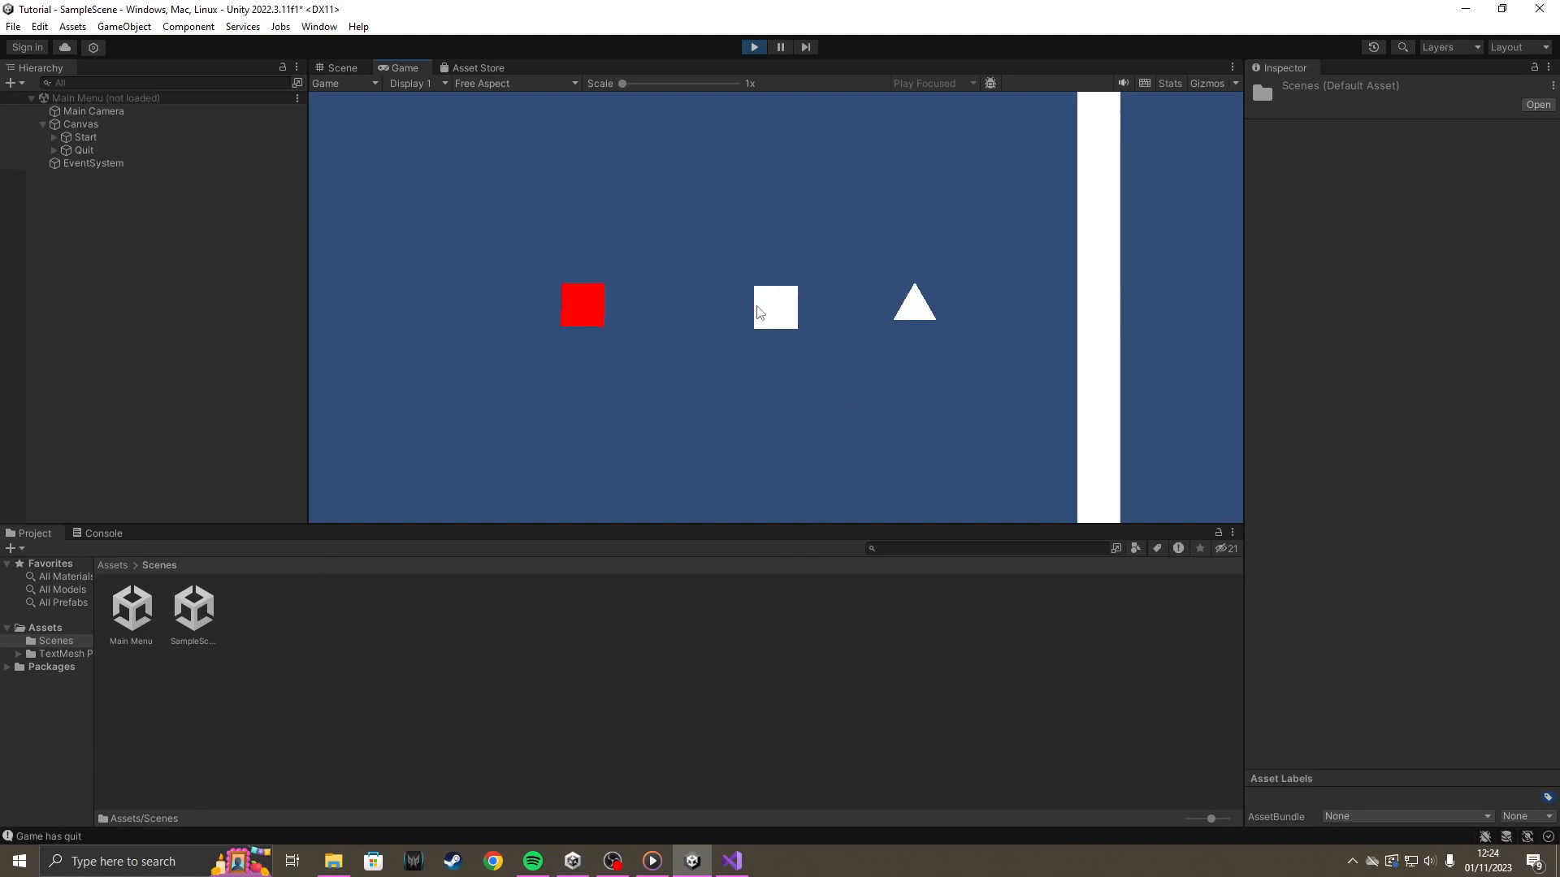
pyautogui.click(613, 301)
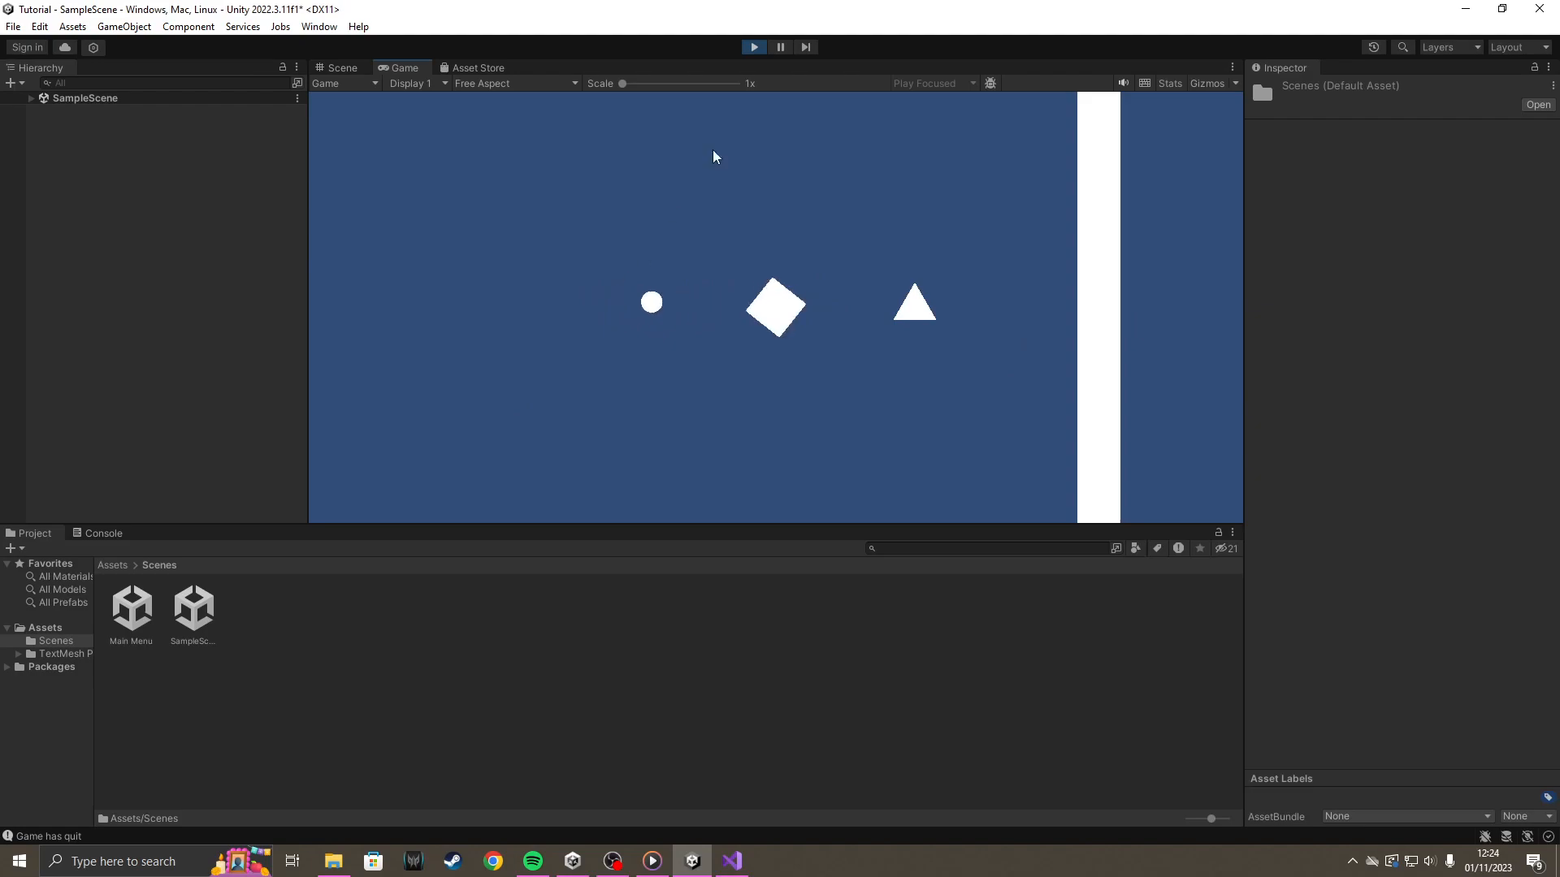
pyautogui.click(758, 49)
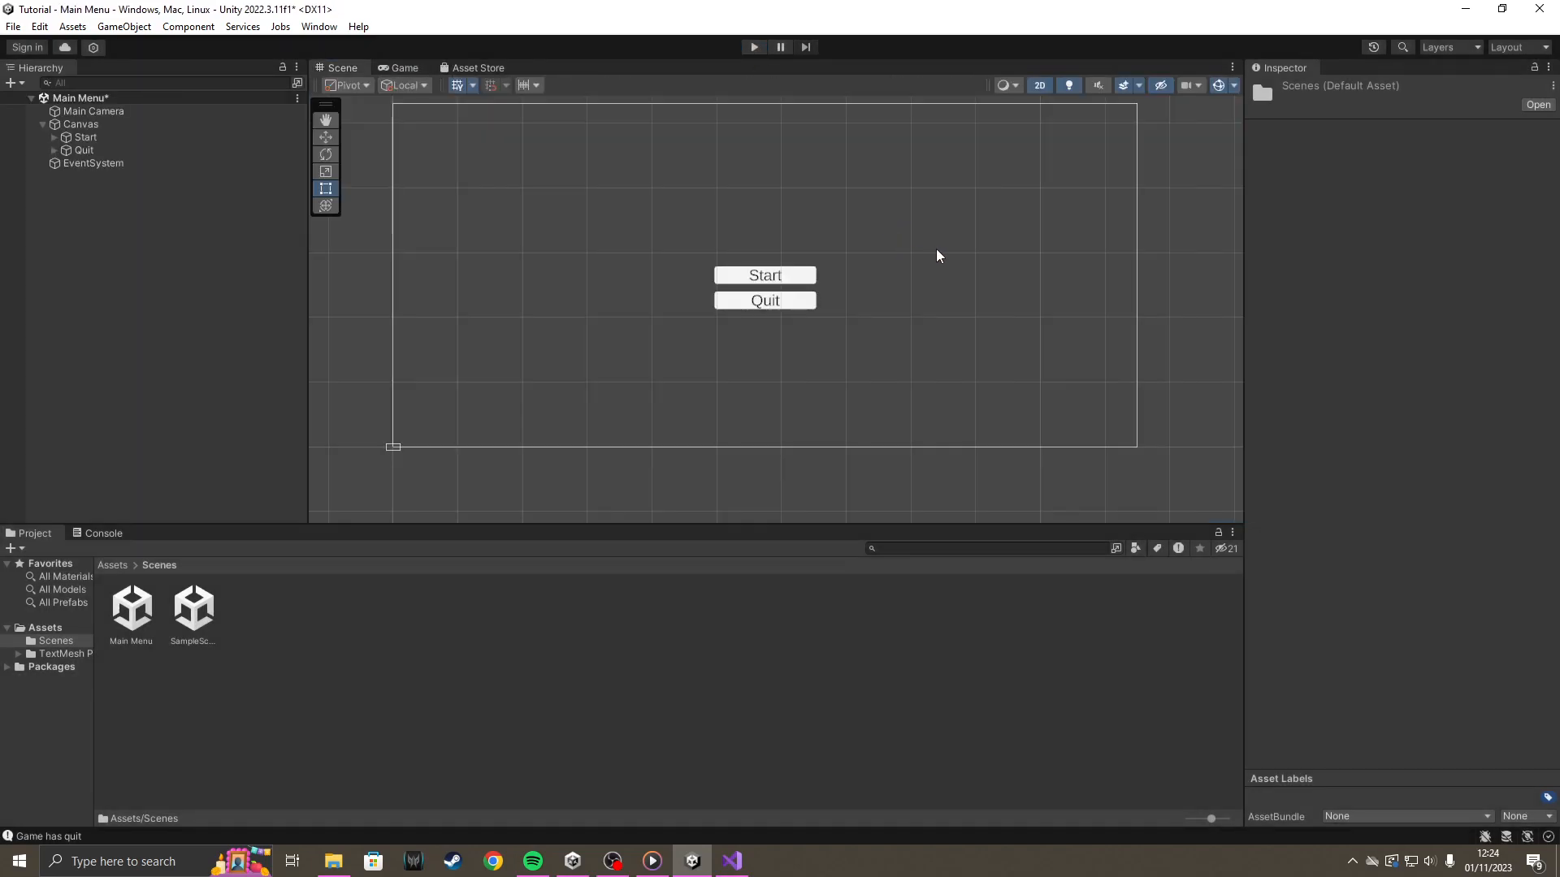